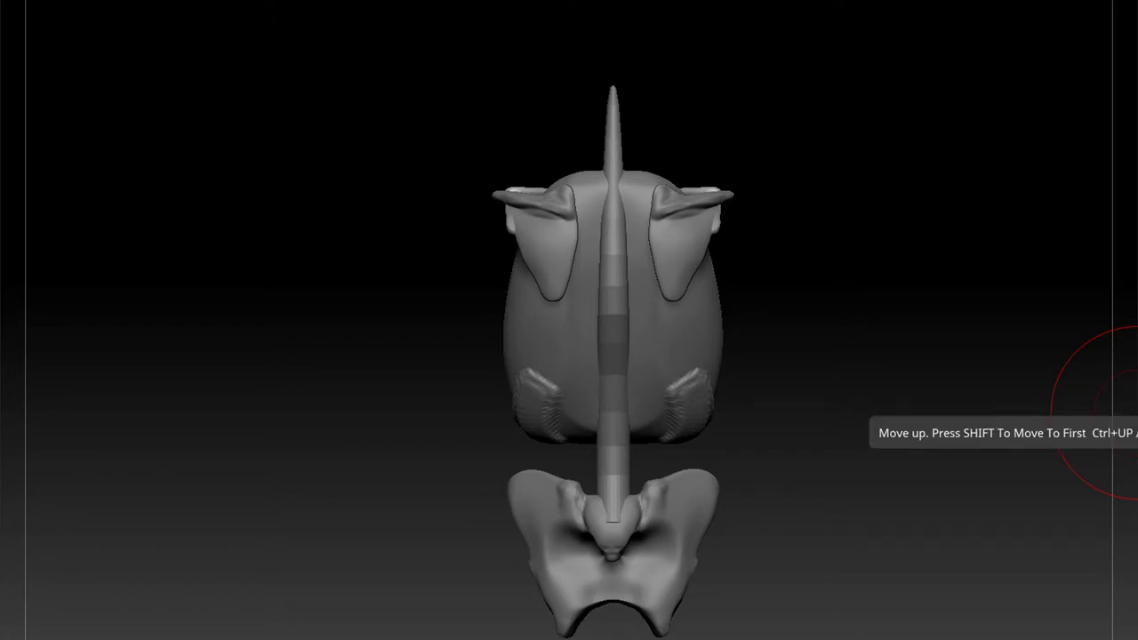
Append a sphere as a new subtool and shrink it to a small ball near the spine
click(1137, 414)
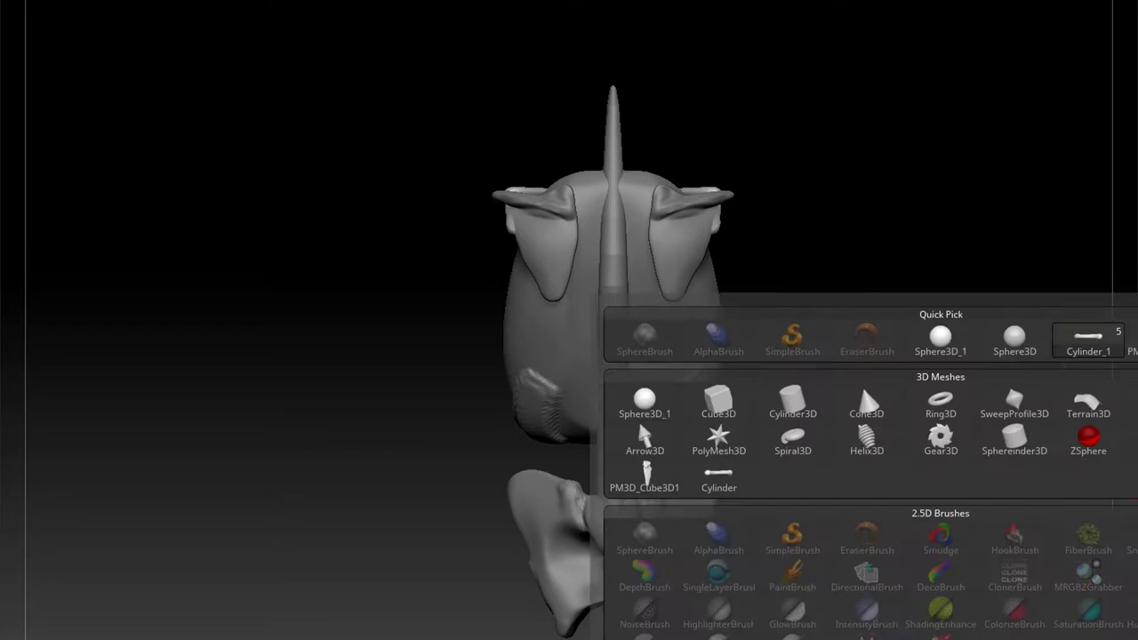
click(946, 340)
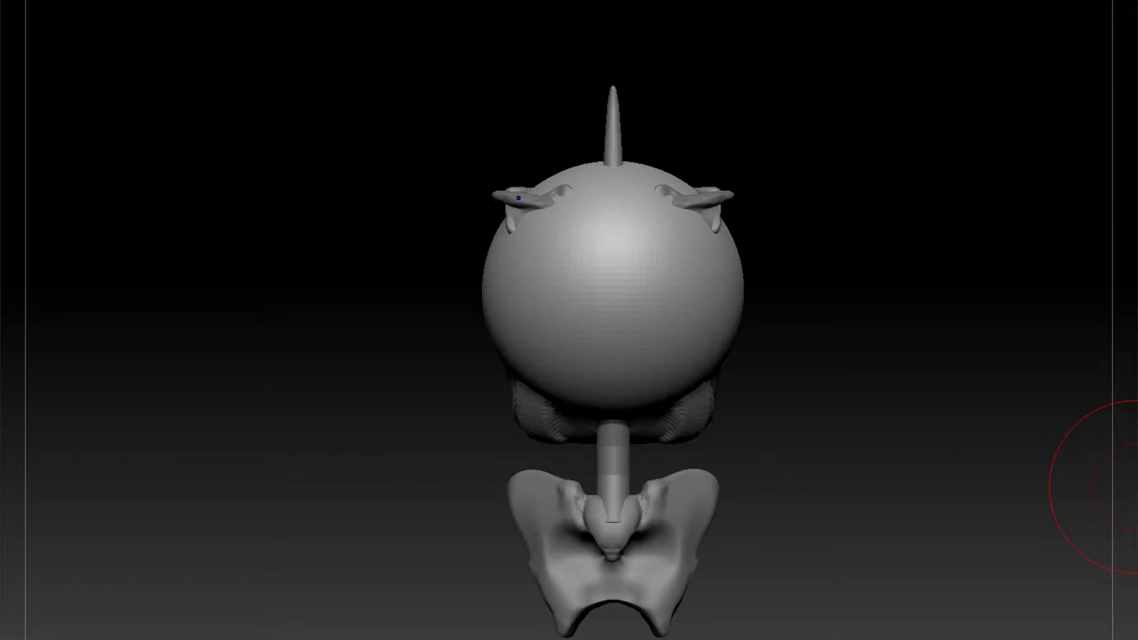
drag(1136, 487, 1129, 487)
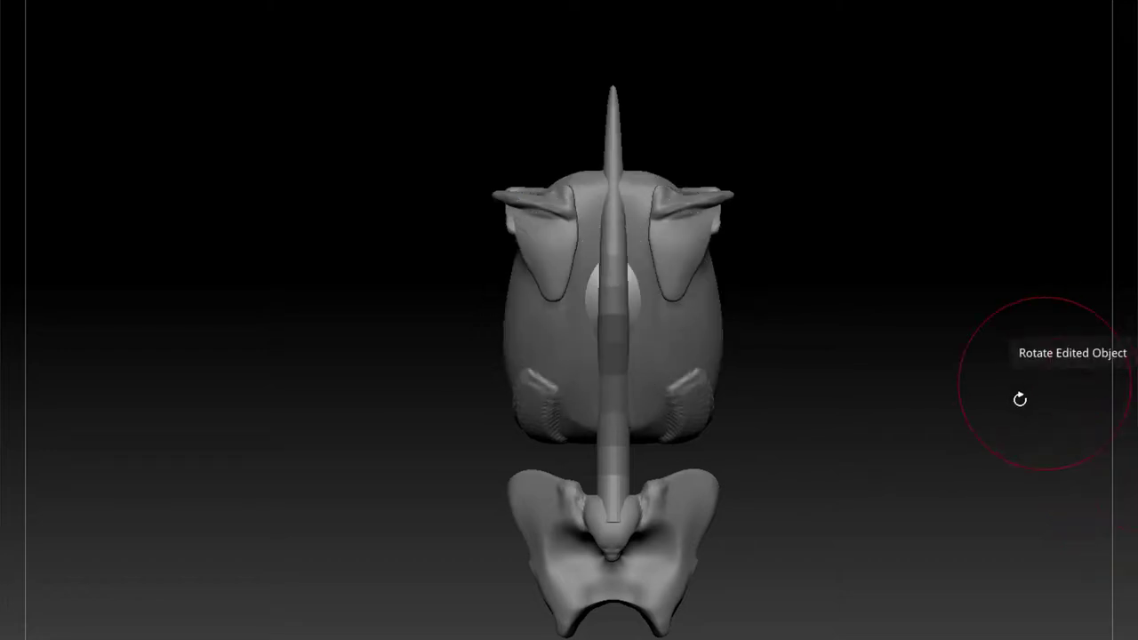
drag(1135, 392, 1129, 393)
Move the small sphere out behind the lower ribcage, to one side of the spine
drag(1041, 371, 1064, 394)
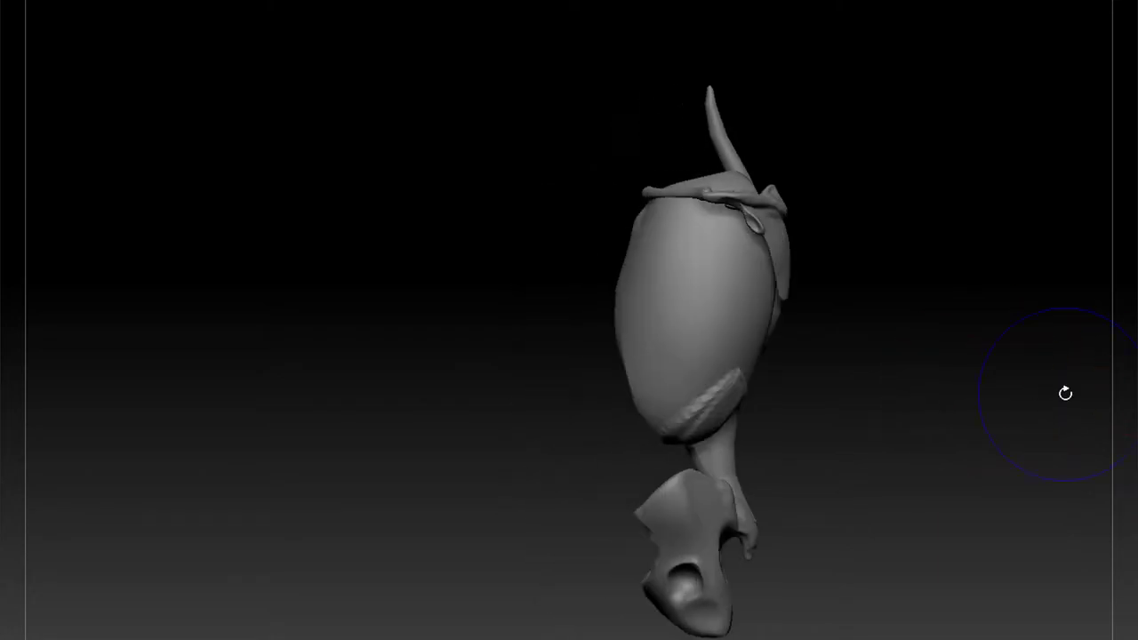
key(w)
mouse_move(779, 376)
mouse_down()
mouse_move(789, 372)
mouse_move(778, 382)
mouse_up()
drag(881, 442, 889, 419)
drag(797, 379, 771, 432)
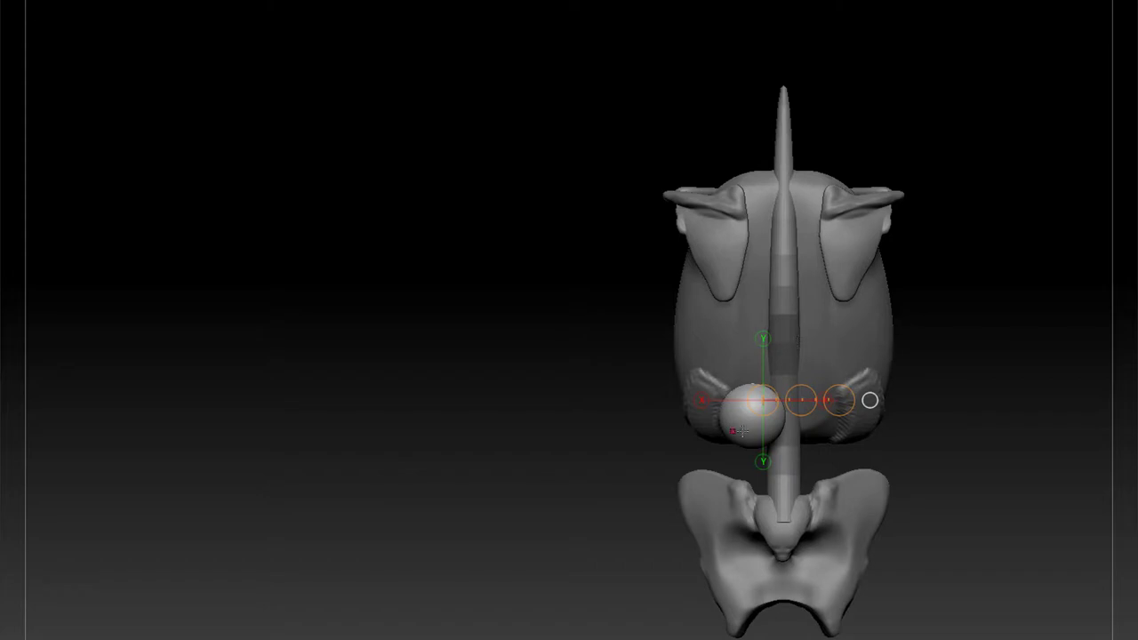
Stretch the sphere vertically into an elongated muscle form and tilt it slightly alongside the spine
drag(747, 427, 742, 340)
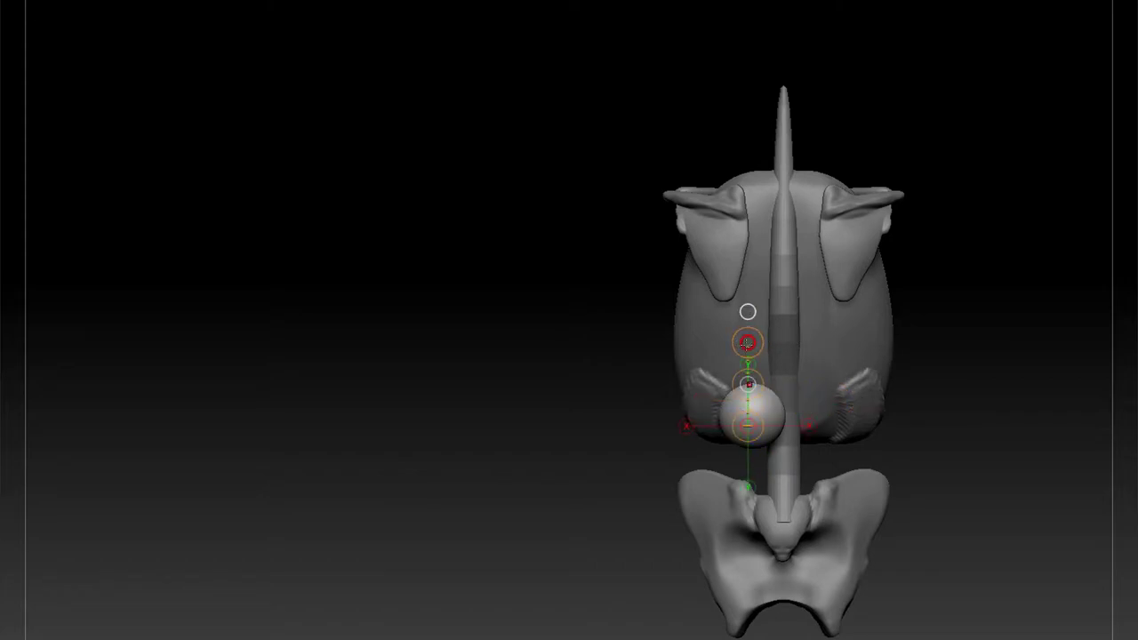
drag(747, 343, 759, 229)
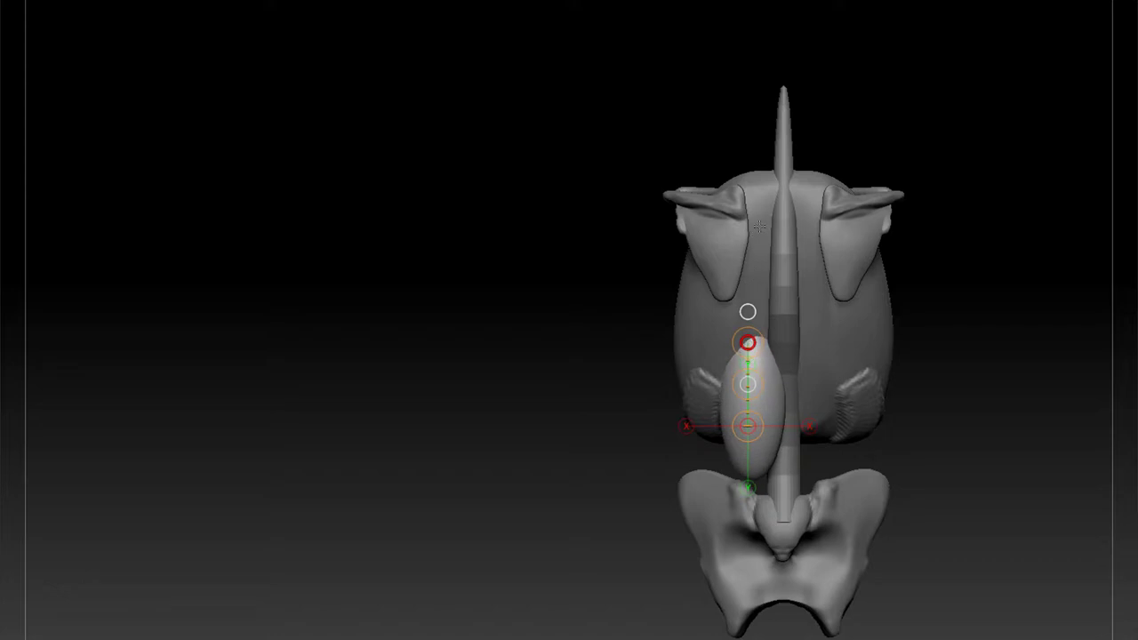
mouse_move(749, 385)
mouse_down()
mouse_move(755, 357)
mouse_move(750, 366)
mouse_up()
mouse_move(750, 456)
mouse_down()
mouse_move(753, 325)
mouse_move(743, 461)
mouse_up()
drag(752, 397, 755, 400)
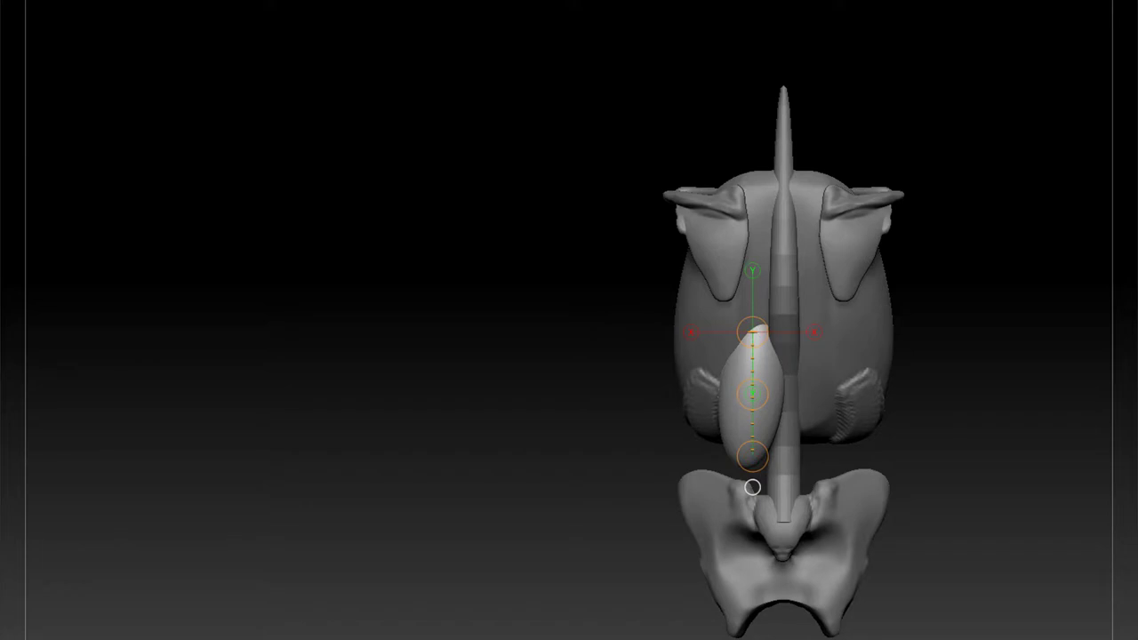
Mirror the elongated back muscle to the other side of the spine with SubTool Master
click(805, 1)
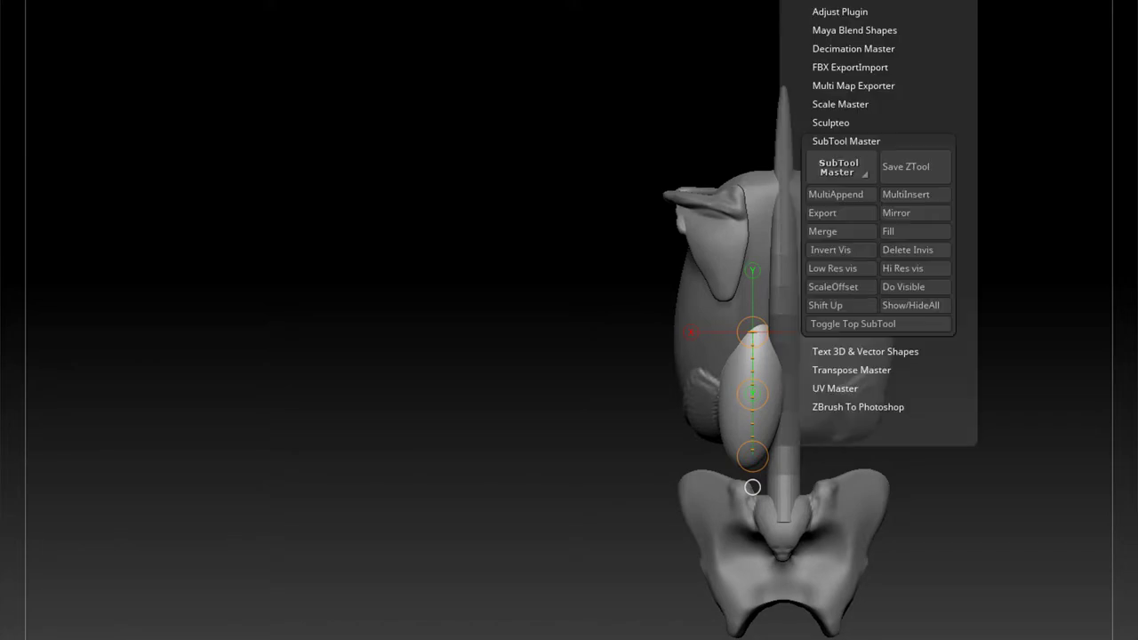
click(898, 213)
click(573, 254)
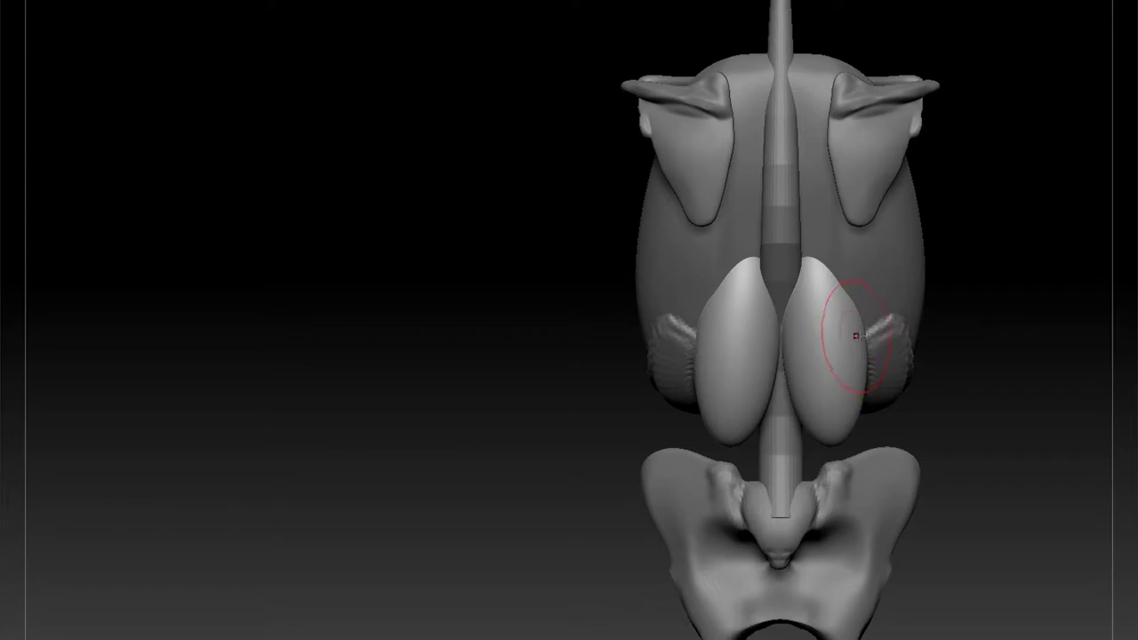
Select the mirrored muscle pair, turn on symmetry and slim the outer edges of both forms
ctrl+click(1011, 32)
mouse_move(1010, 32)
ctrl+mouse_down()
mouse_move(839, 388)
mouse_move(834, 456)
ctrl+mouse_up()
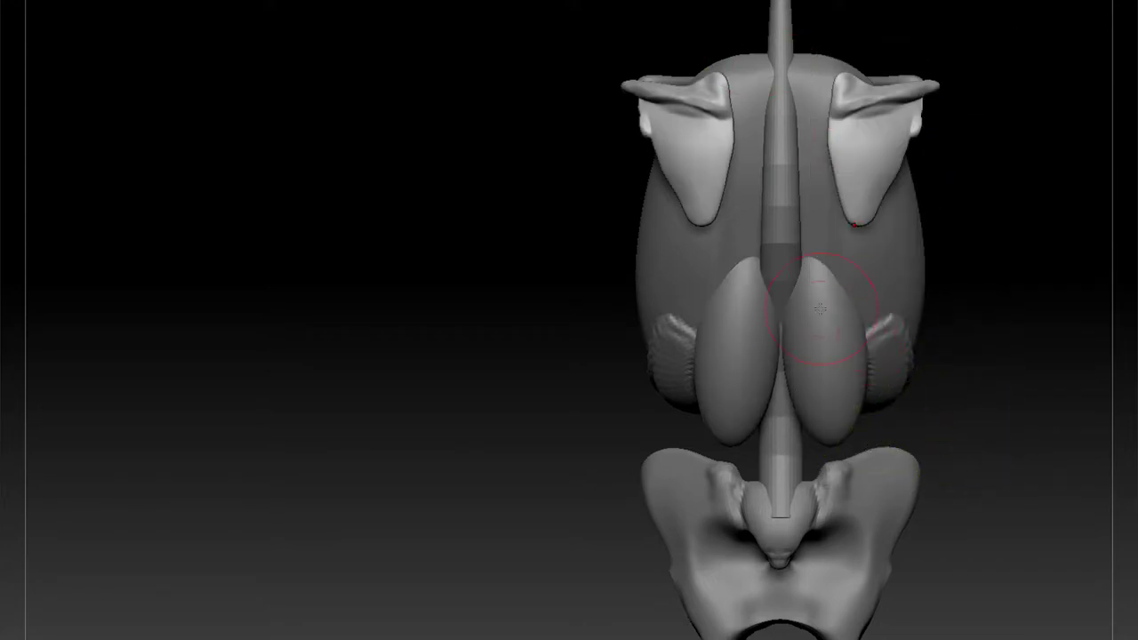
alt+click(819, 348)
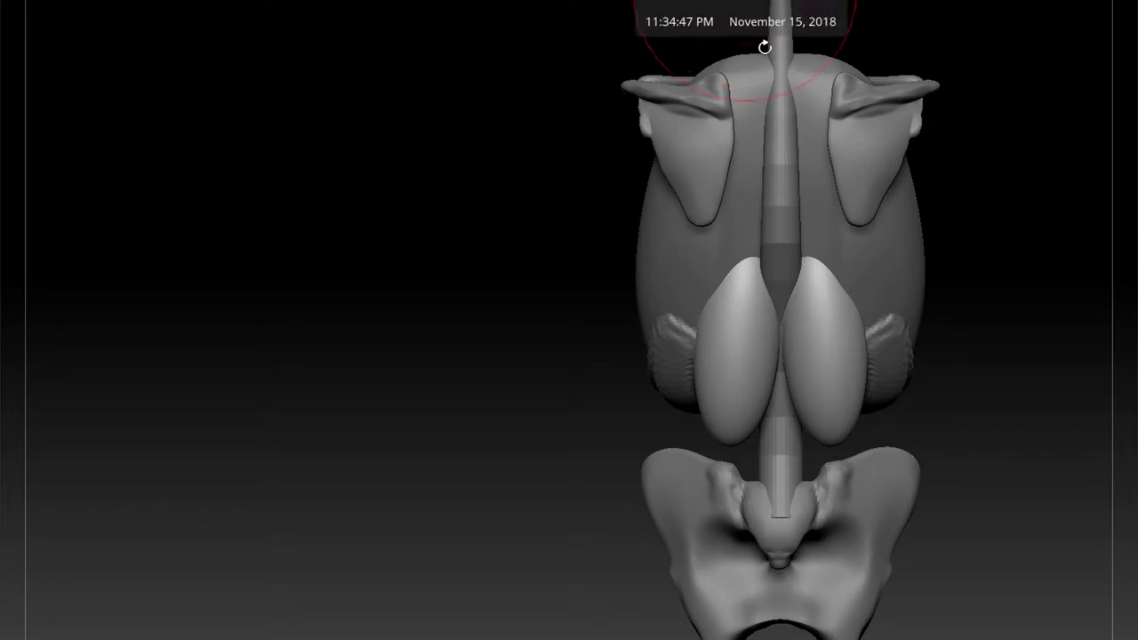
key(x)
drag(843, 392, 838, 390)
drag(1015, 313, 1041, 314)
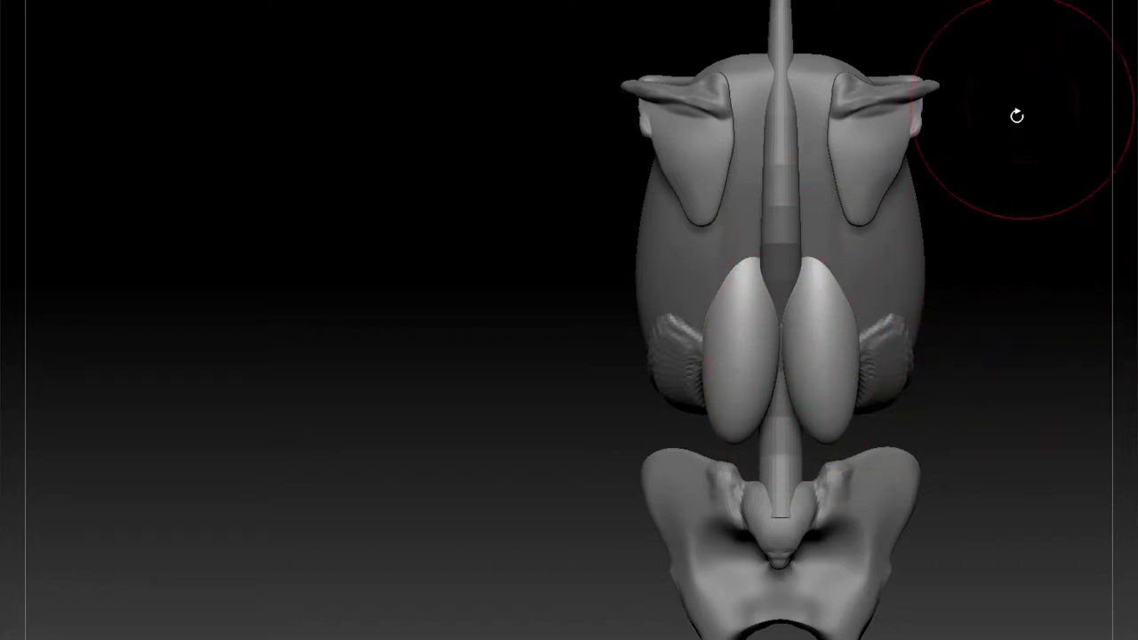
Append a Cylinder3D as a new subtool and shrink it to a small piece at the lower spine
drag(1023, 283, 1021, 203)
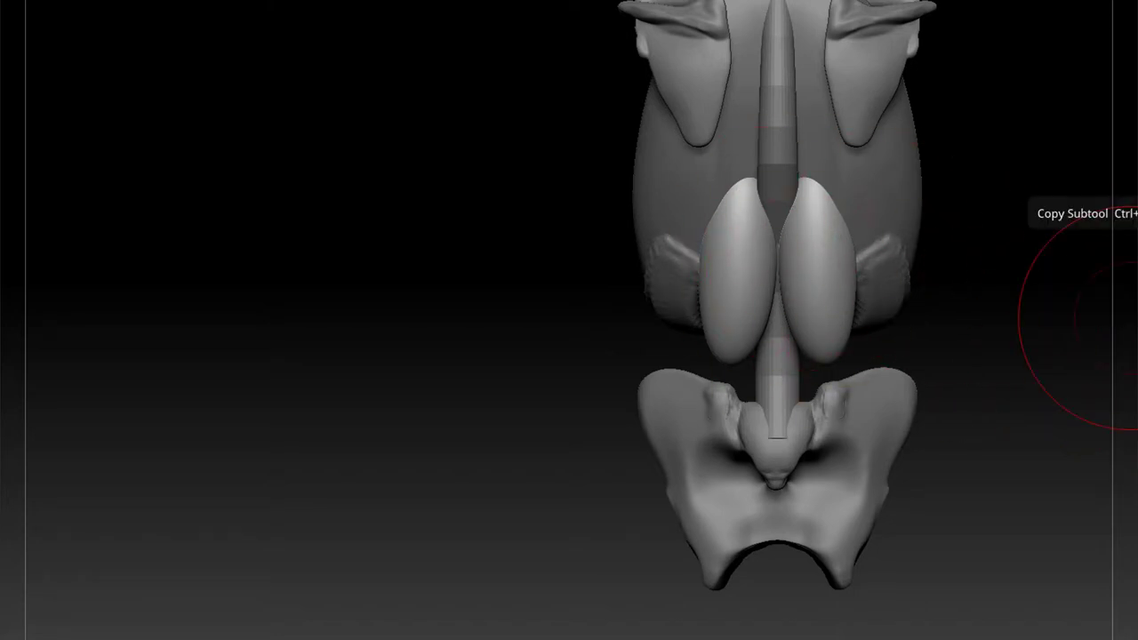
click(1125, 214)
click(788, 402)
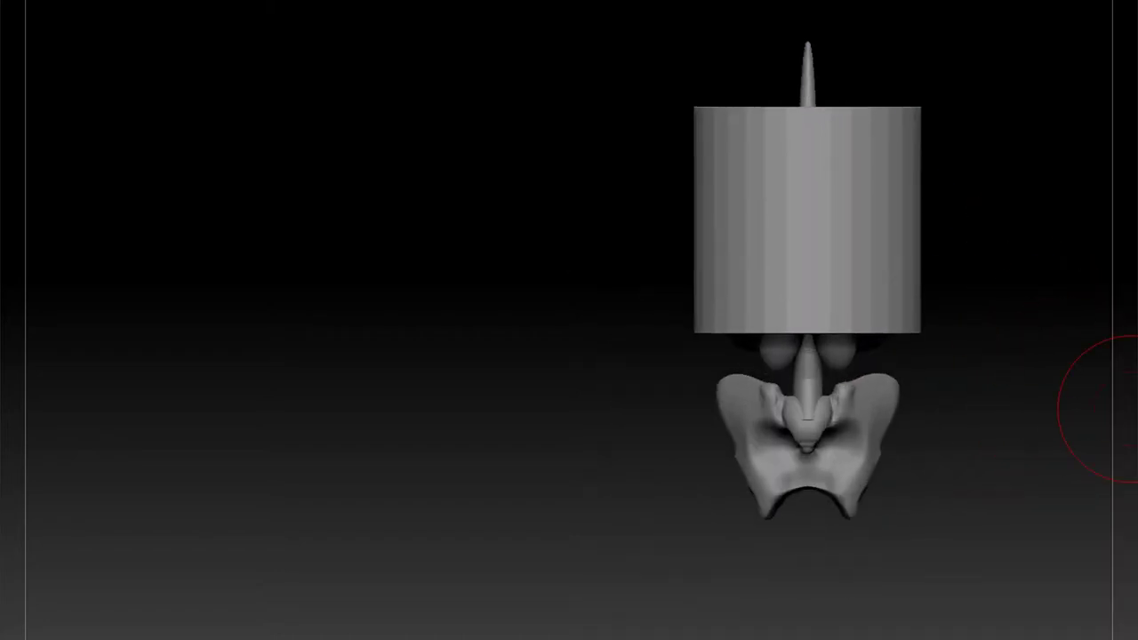
click(1131, 409)
click(1132, 409)
click(1132, 409)
key(w)
drag(830, 178, 819, 302)
click(1132, 409)
click(1132, 409)
drag(830, 242, 825, 374)
key(ctrl+z)
key(x)
drag(829, 241, 819, 407)
key(ctrl+z)
key(x)
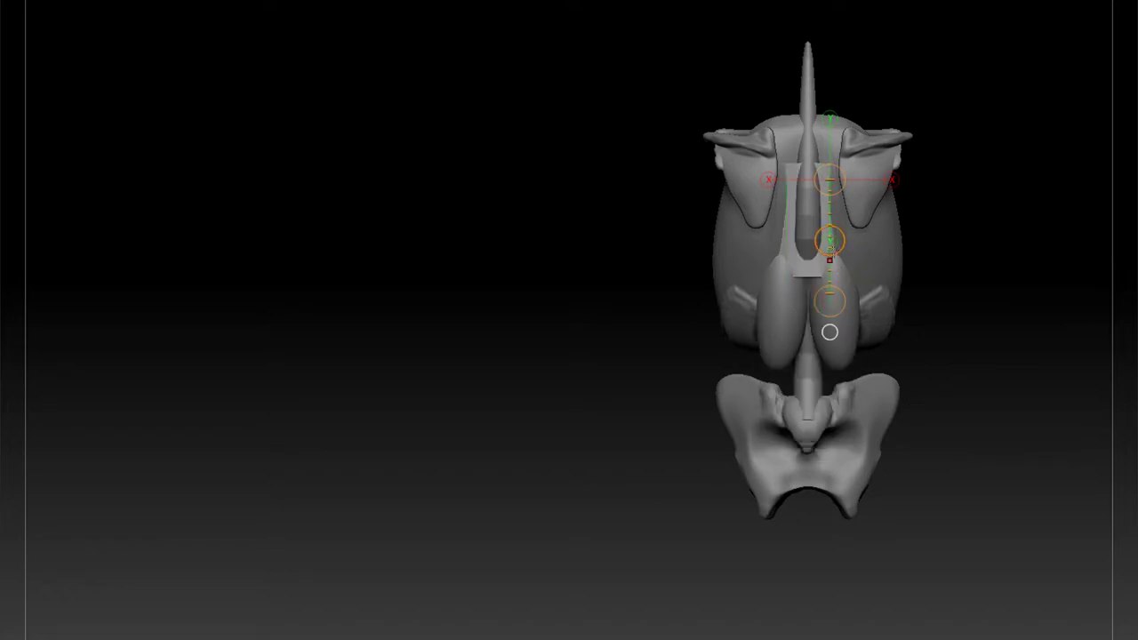
drag(830, 241, 830, 382)
key(ctrl+z)
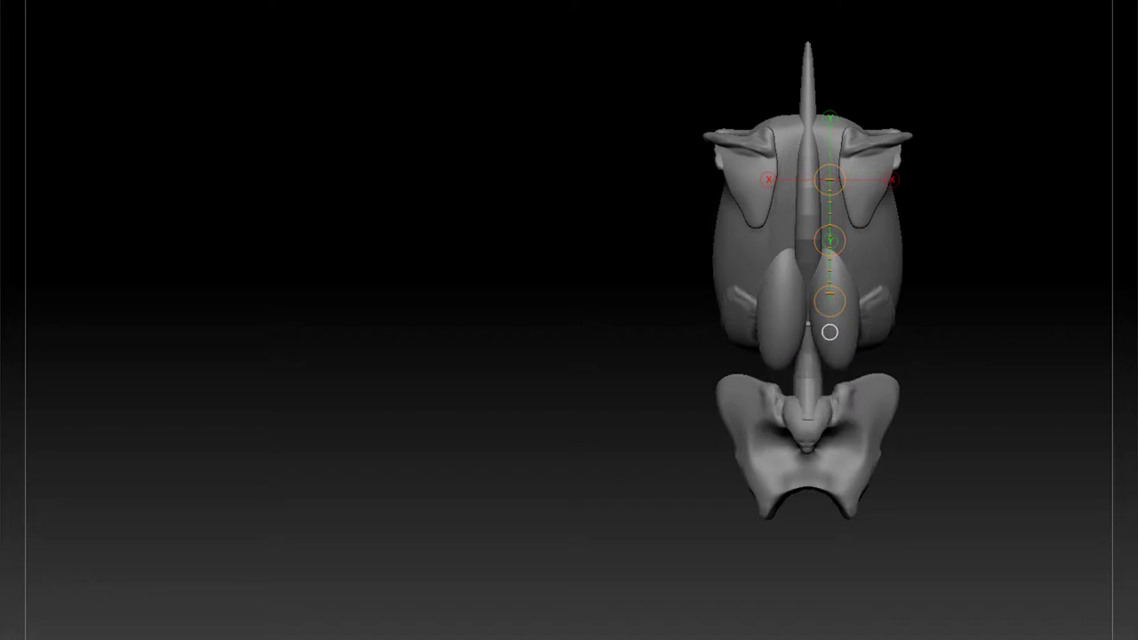
Position the cylinder beside the spine just above the sacrum and stretch it upward toward the back muscle
drag(843, 243, 822, 334)
drag(821, 387, 824, 390)
drag(1019, 324, 1042, 423)
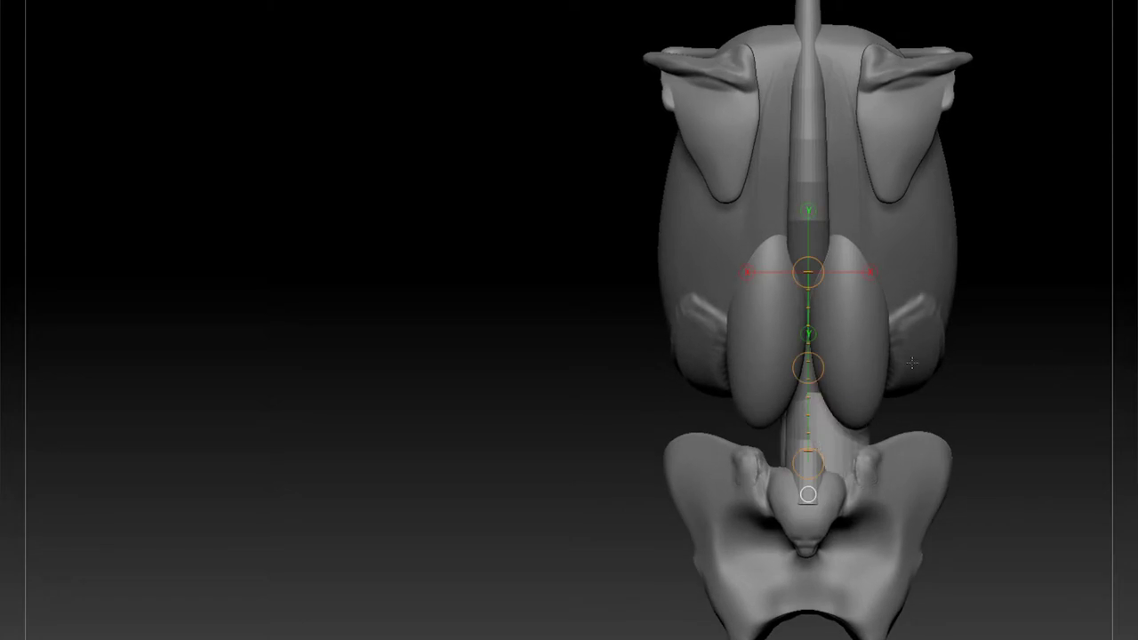
key(ctrl+z)
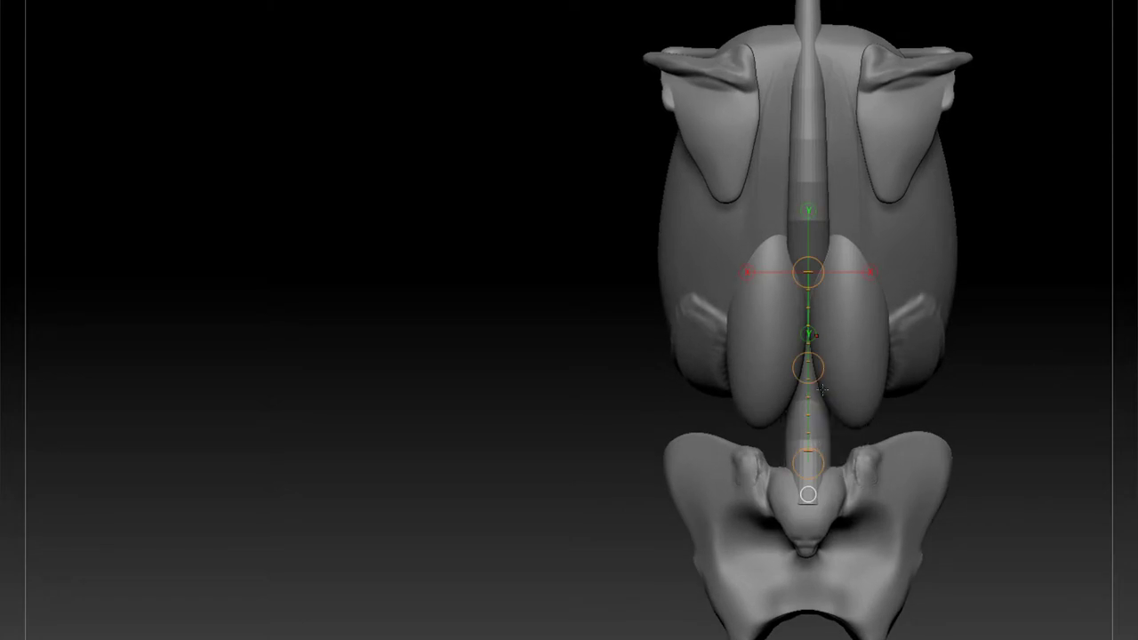
mouse_move(1017, 442)
mouse_down()
mouse_move(921, 414)
mouse_move(949, 401)
mouse_move(888, 437)
mouse_up()
mouse_move(776, 451)
mouse_down()
mouse_move(864, 450)
mouse_move(878, 381)
mouse_move(866, 430)
mouse_up()
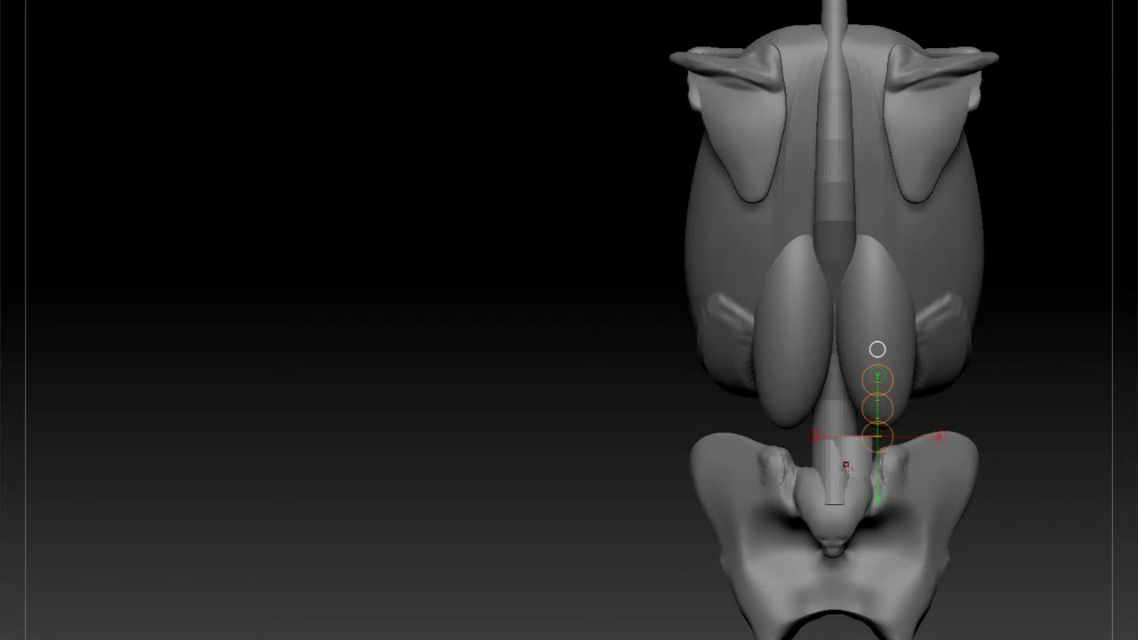
drag(855, 471, 856, 436)
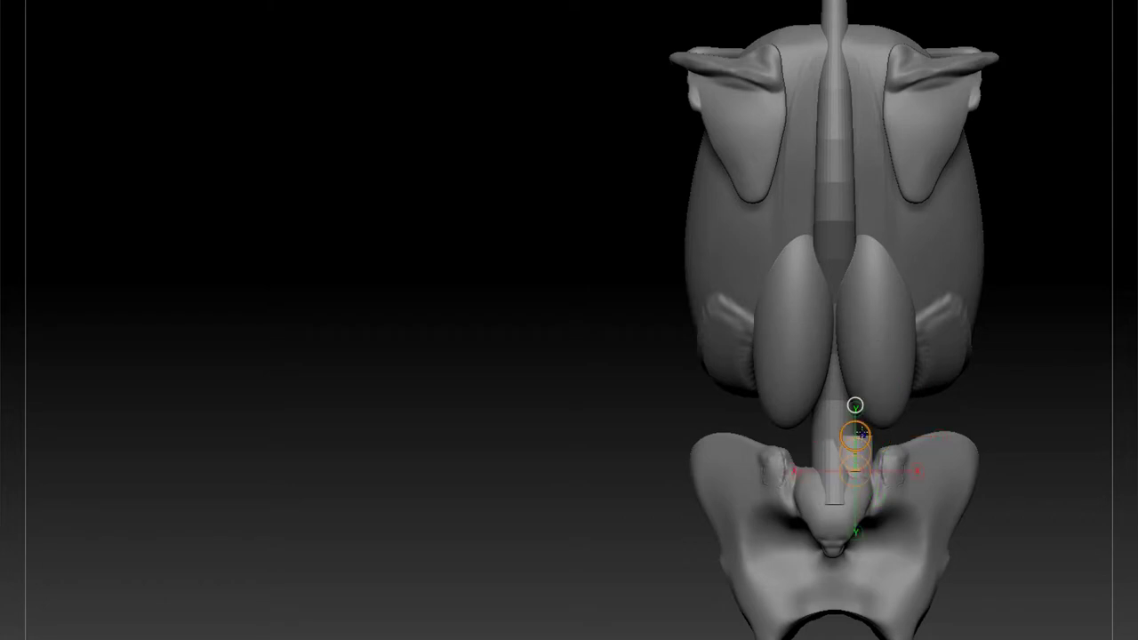
drag(855, 435, 862, 327)
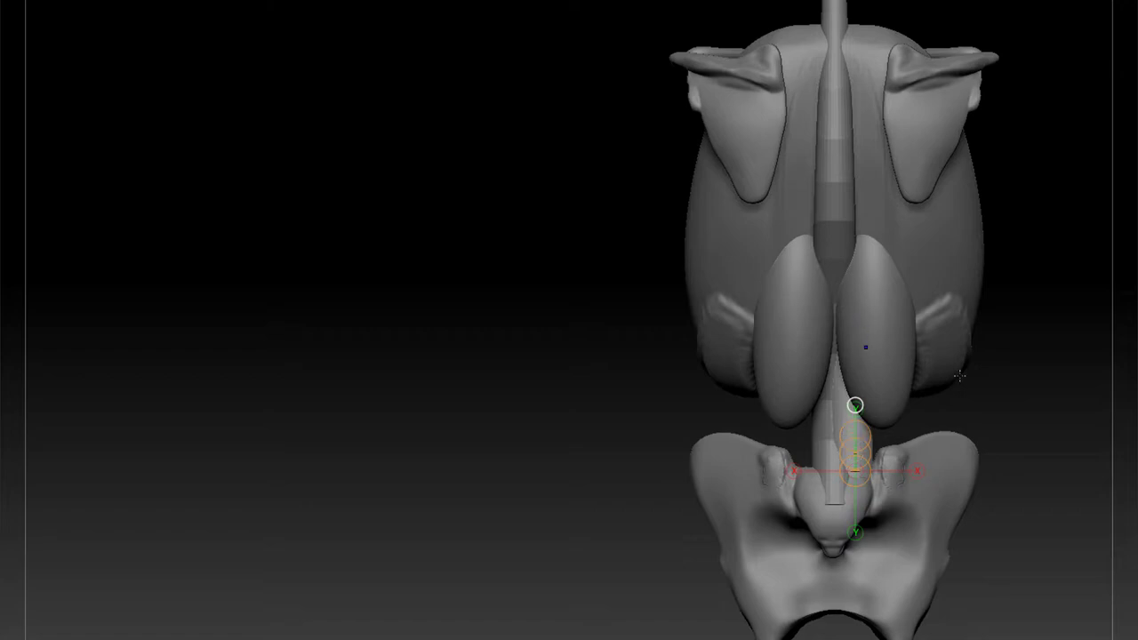
Select the paired back muscles and paint a mask along their lower rear edge in side view
drag(986, 385, 1050, 432)
drag(1090, 382, 1016, 376)
alt+click(860, 323)
drag(655, 284, 823, 252)
drag(997, 594, 822, 396)
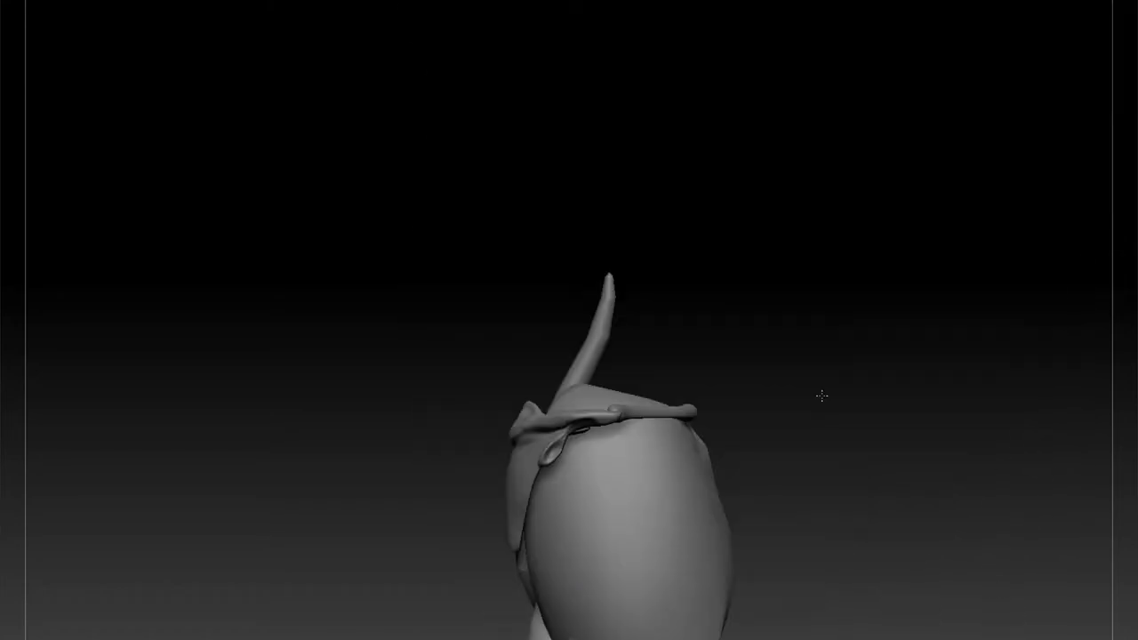
drag(783, 430, 506, 384)
drag(609, 383, 616, 502)
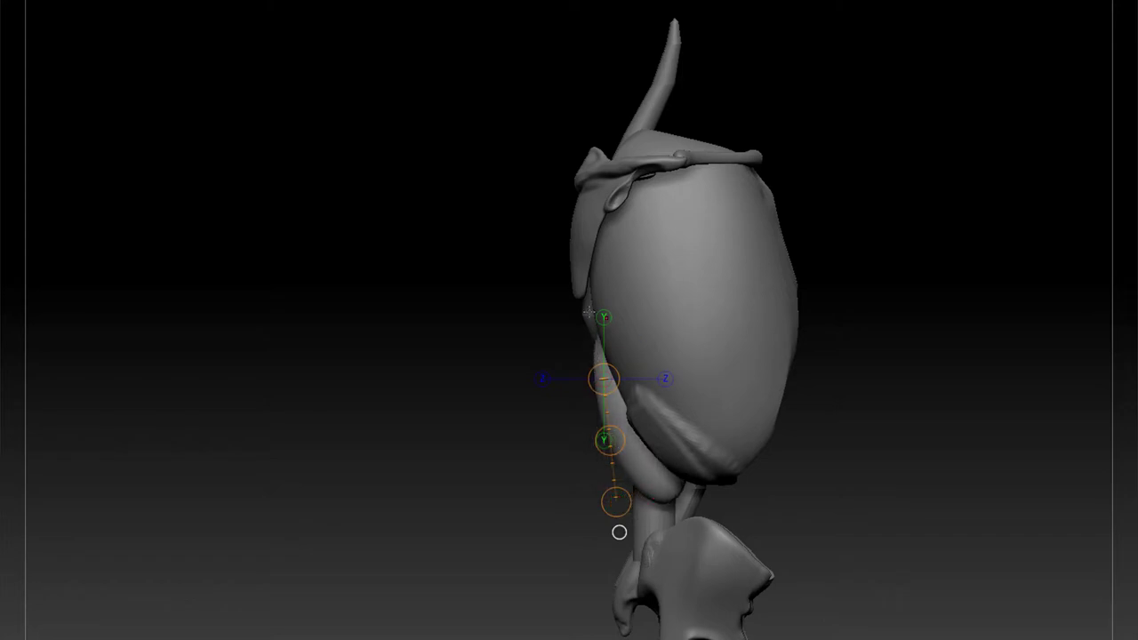
key(q)
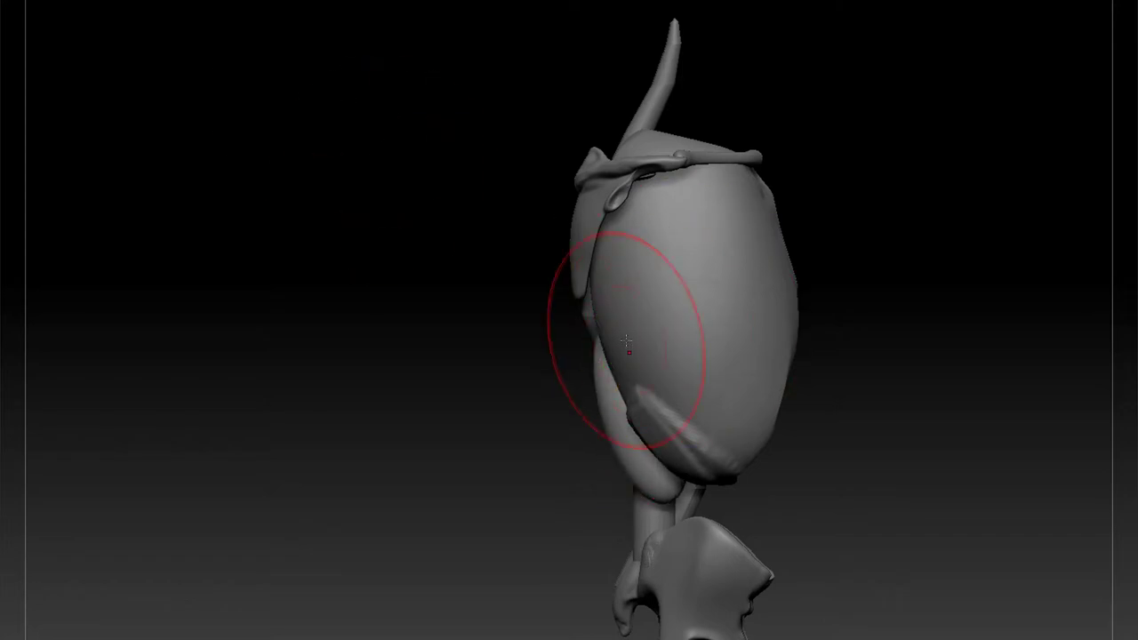
key(ctrl)
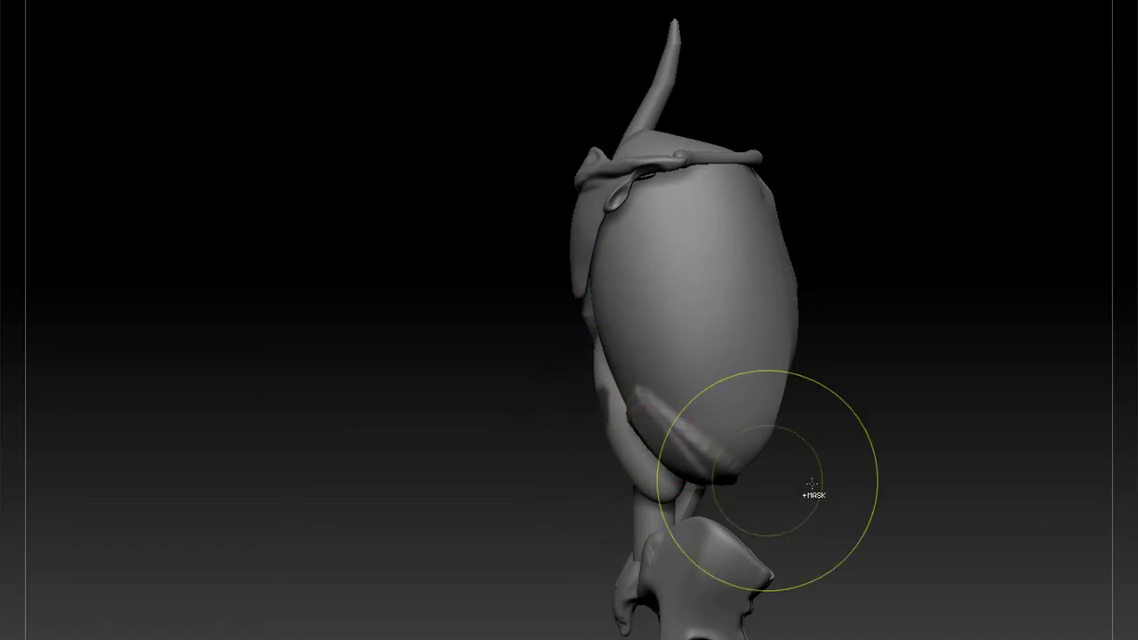
mouse_move(870, 522)
mouse_down()
mouse_move(895, 379)
mouse_move(897, 444)
mouse_up()
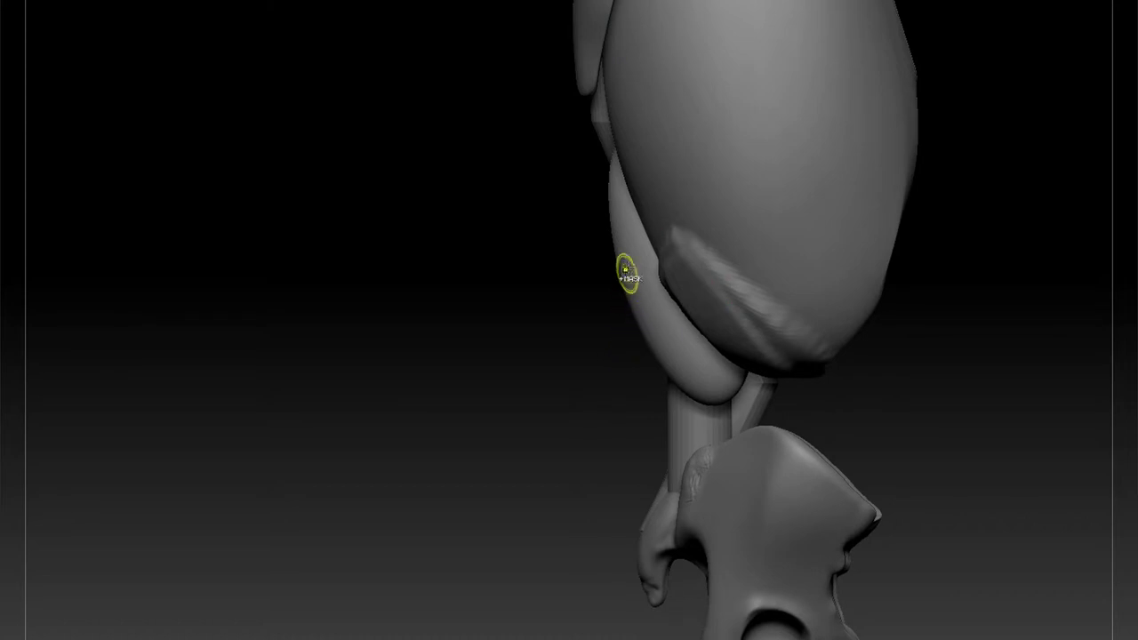
drag(663, 356, 705, 391)
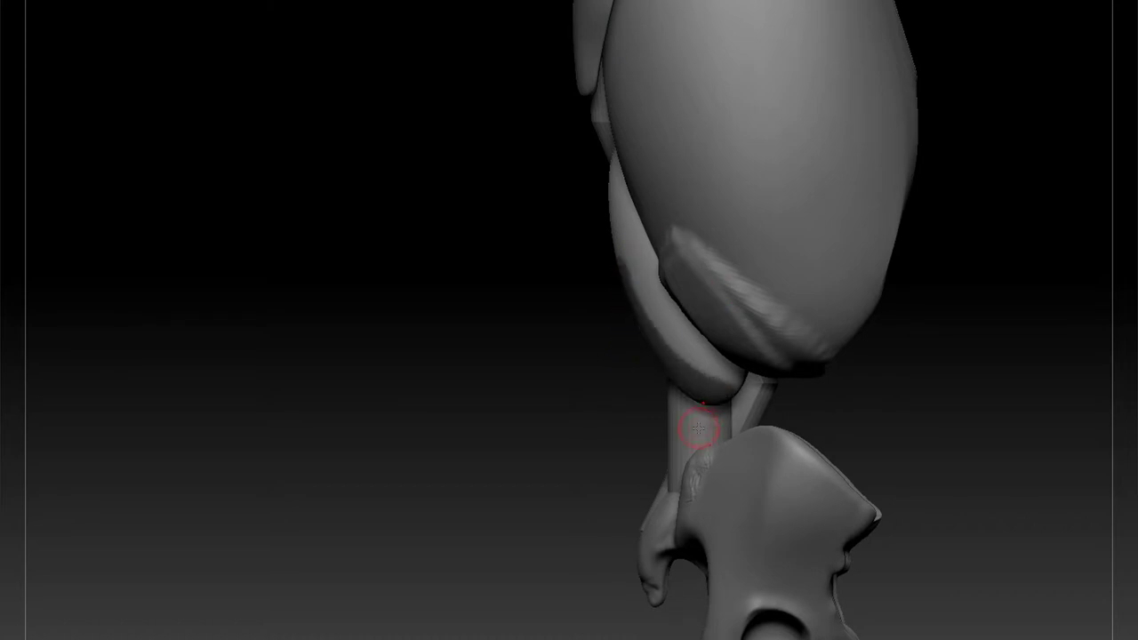
Select the lower-back cylinder and mirror it across the X axis, merged into one SubTool
alt+click(698, 428)
mouse_move(674, 391)
mouse_down()
mouse_move(707, 422)
mouse_move(727, 423)
mouse_up()
mouse_move(925, 462)
mouse_down()
mouse_move(1049, 437)
mouse_move(866, 353)
mouse_up()
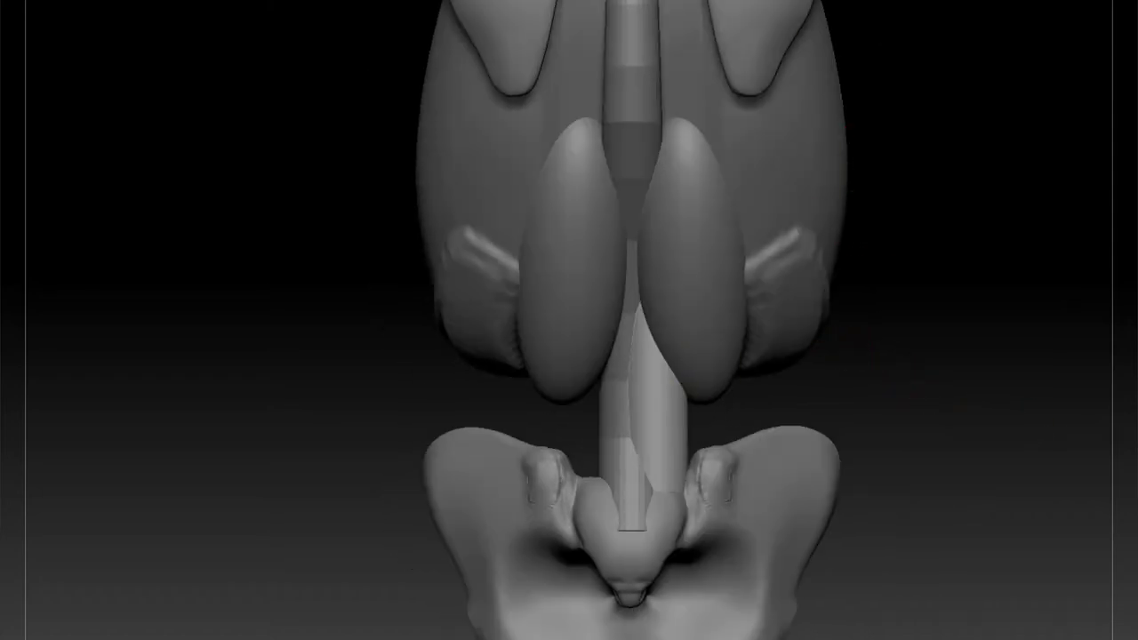
click(901, 217)
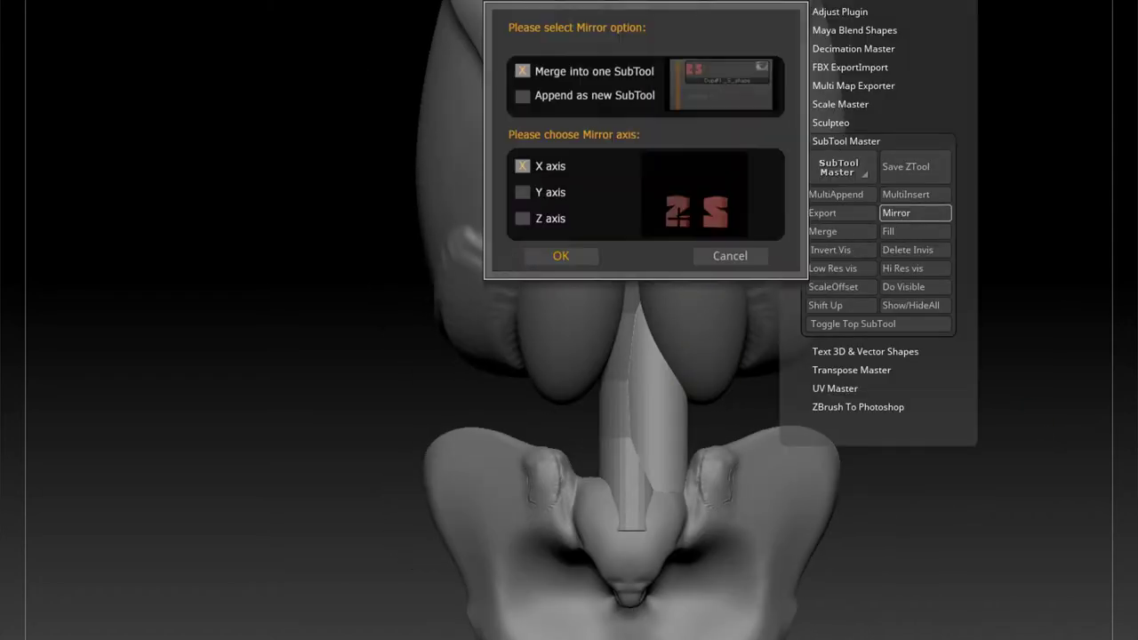
click(567, 255)
drag(973, 295, 691, 263)
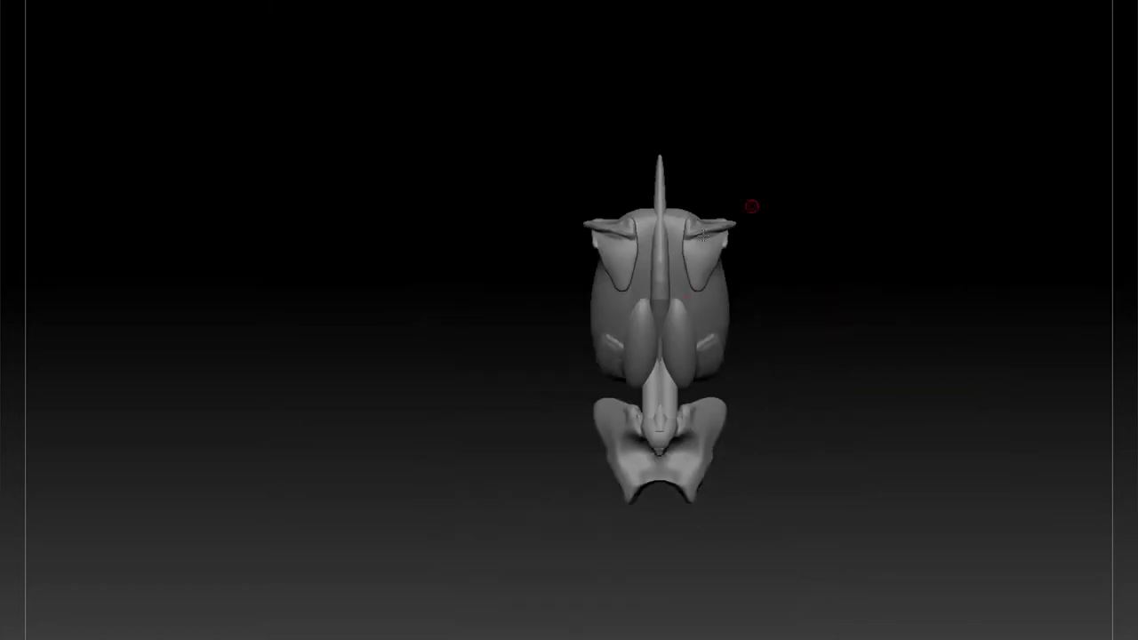
drag(905, 251, 846, 366)
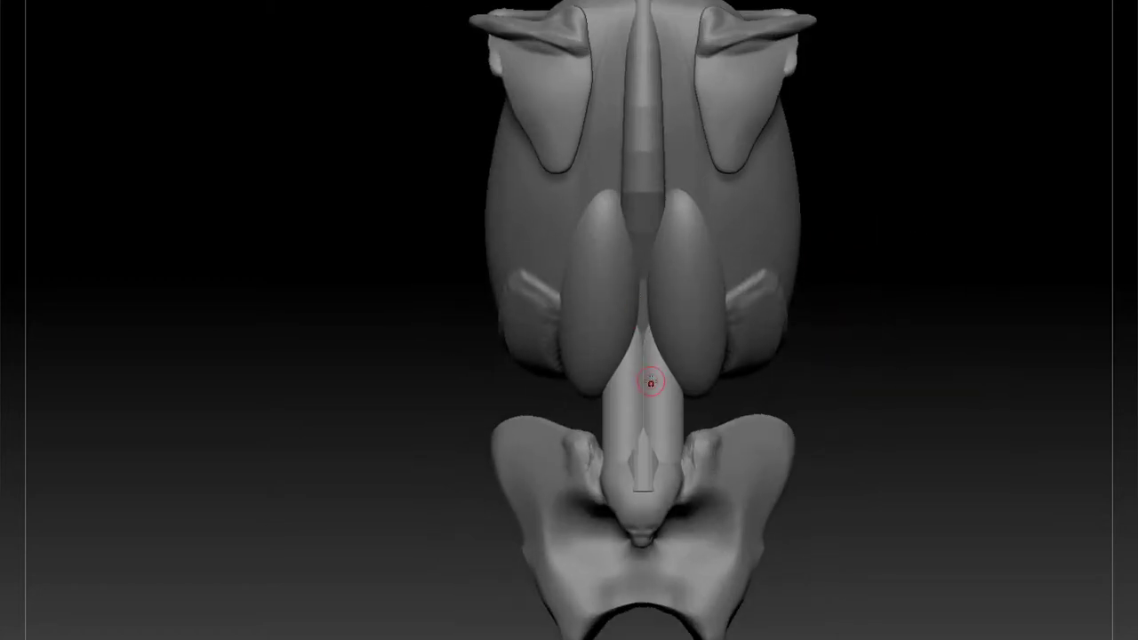
mouse_move(661, 411)
mouse_down()
mouse_move(659, 351)
mouse_move(663, 402)
mouse_up()
drag(860, 393, 892, 410)
Select the paired back muscles, paint trial mask strokes along their length and clear the masks
alt+click(710, 305)
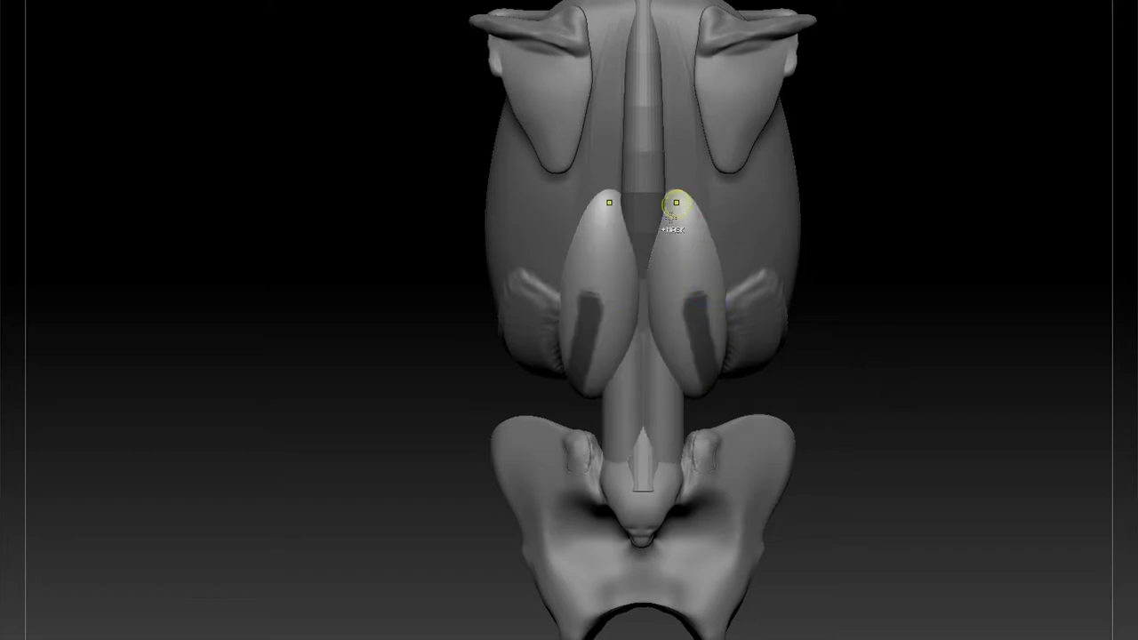
mouse_move(671, 217)
mouse_down()
mouse_move(694, 346)
mouse_move(673, 220)
mouse_move(706, 366)
mouse_move(693, 229)
mouse_move(730, 379)
mouse_up()
drag(883, 286, 914, 361)
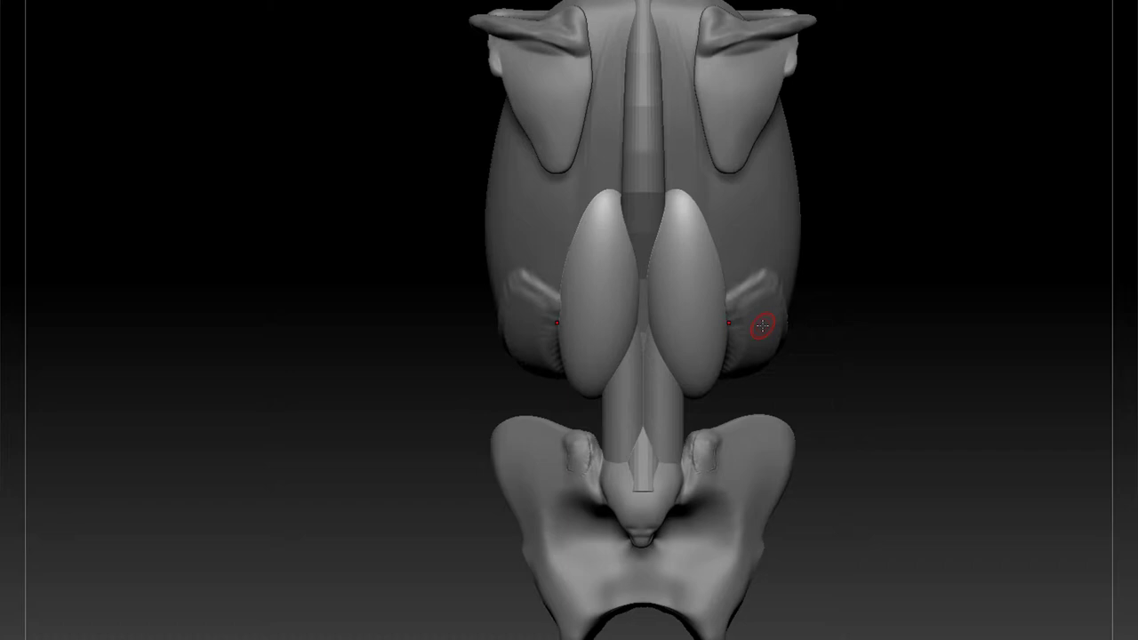
mouse_move(679, 234)
mouse_down()
mouse_move(709, 235)
mouse_move(722, 311)
mouse_move(681, 384)
mouse_up()
drag(939, 357, 916, 427)
drag(872, 189, 646, 465)
ctrl+click(984, 452)
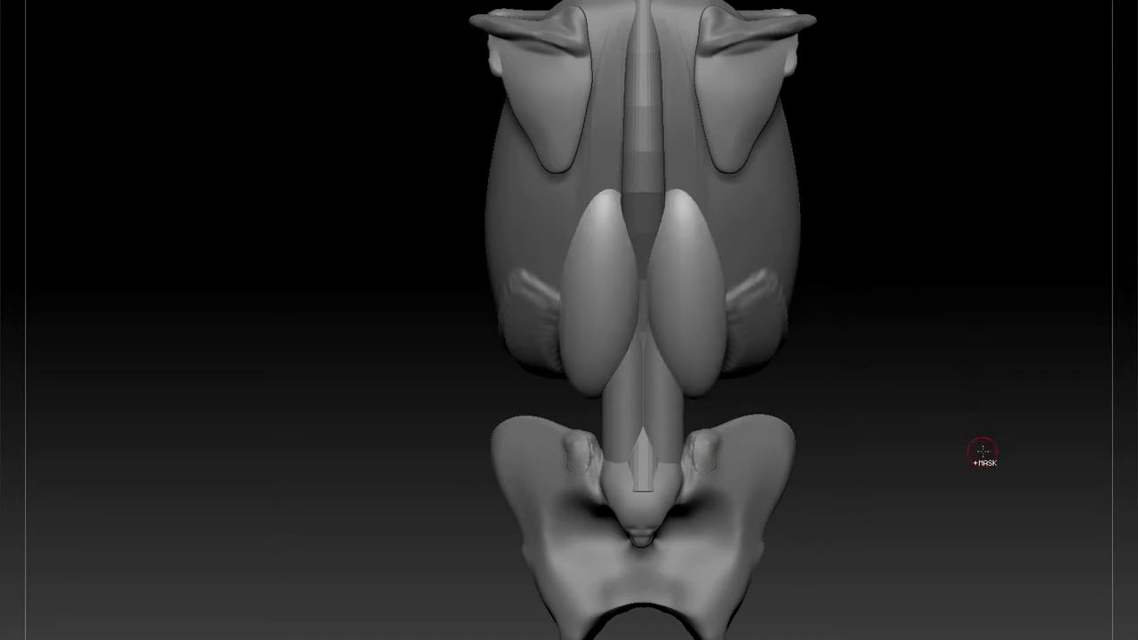
Append a Sphere3D SubTool and shrink it on the spine between the shoulder blades
mouse_move(926, 336)
mouse_down()
mouse_move(955, 325)
mouse_move(945, 305)
mouse_up()
mouse_move(854, 224)
mouse_down()
mouse_move(930, 344)
mouse_move(970, 350)
mouse_move(1002, 242)
mouse_up()
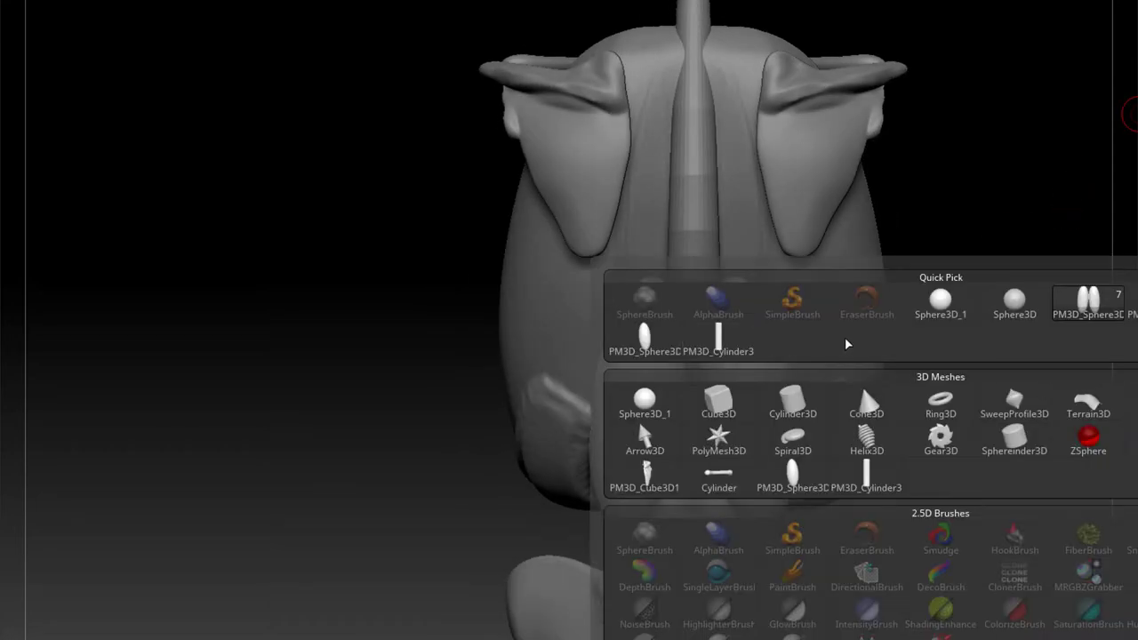
click(663, 398)
key(f)
alt+click(742, 289)
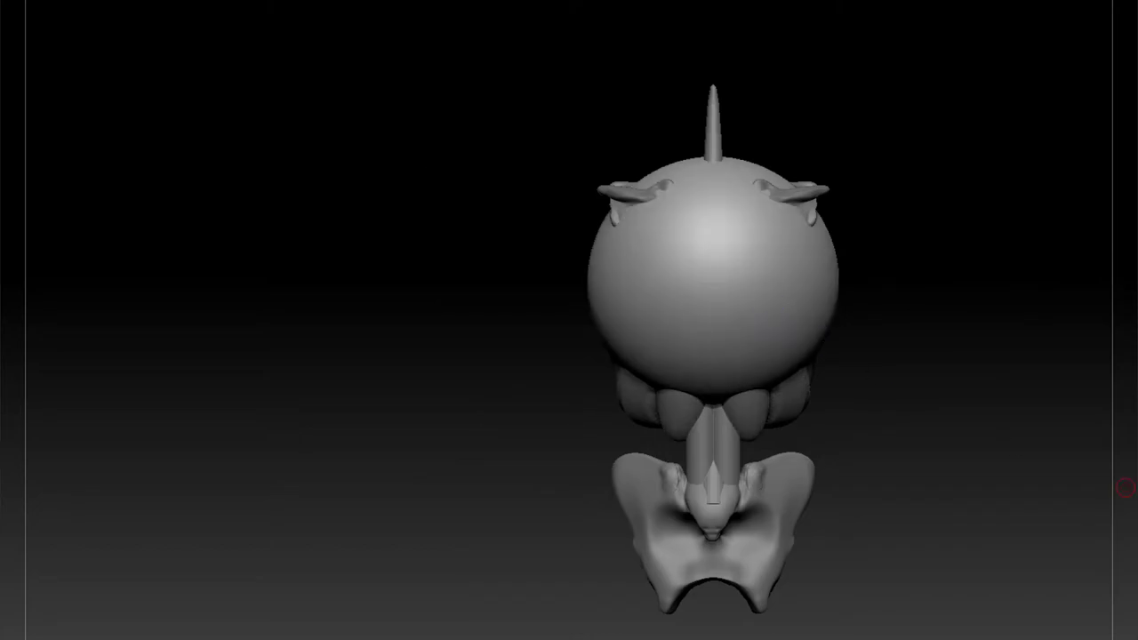
click(1126, 487)
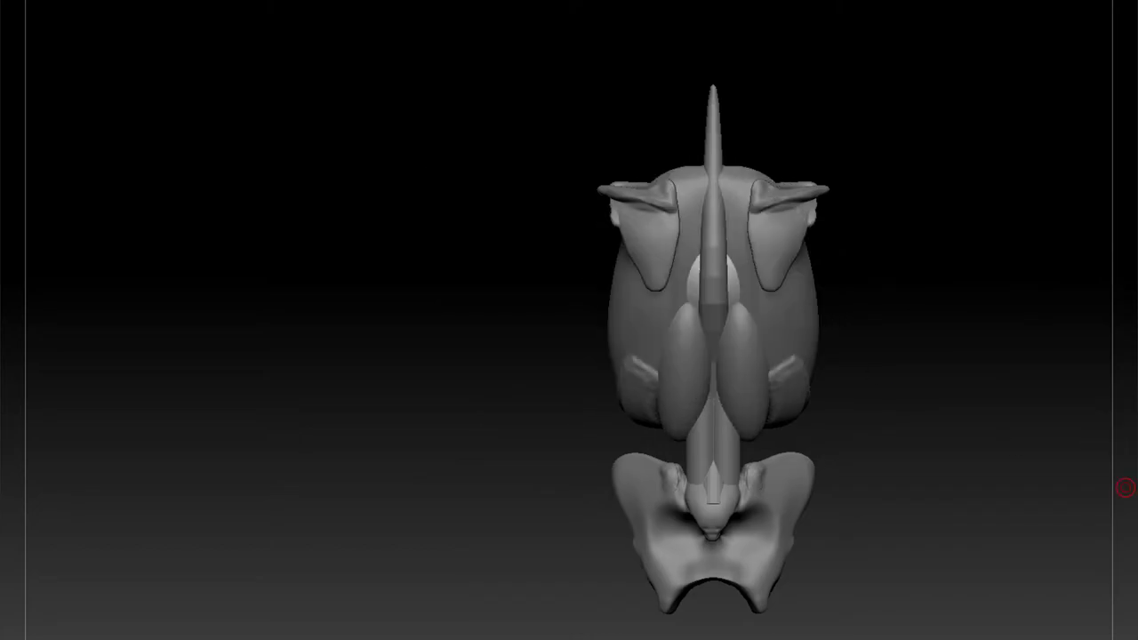
Move the sphere to the outer side of the ribcage beside the shoulder blade and flatten it sideways
key(w)
mouse_move(713, 277)
mouse_down()
mouse_move(787, 276)
mouse_move(548, 291)
mouse_up()
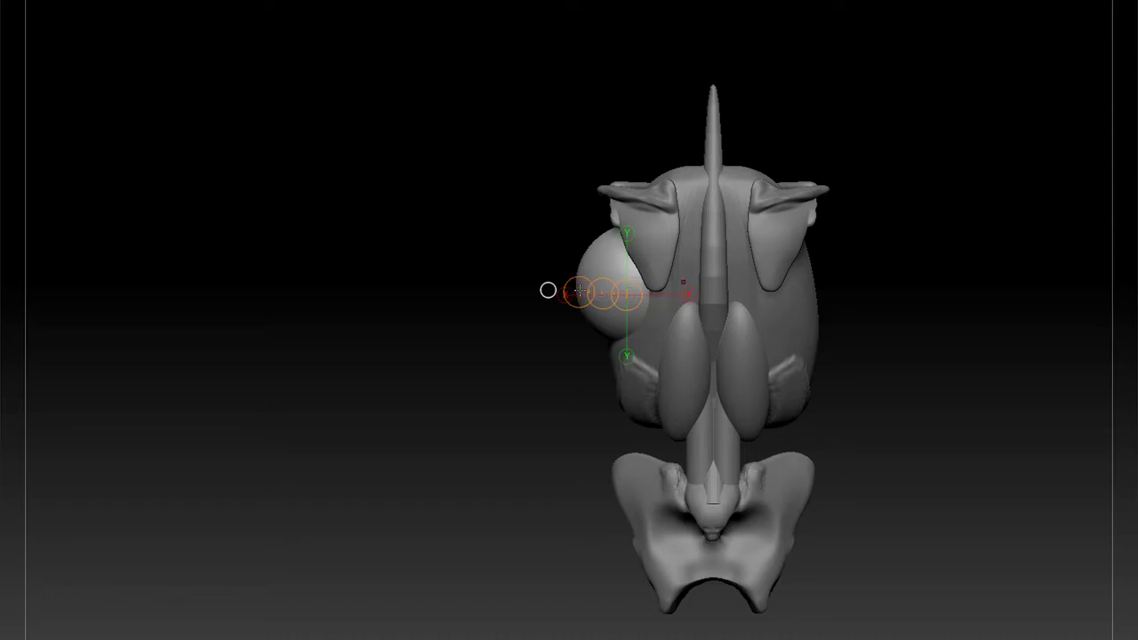
drag(579, 292, 587, 299)
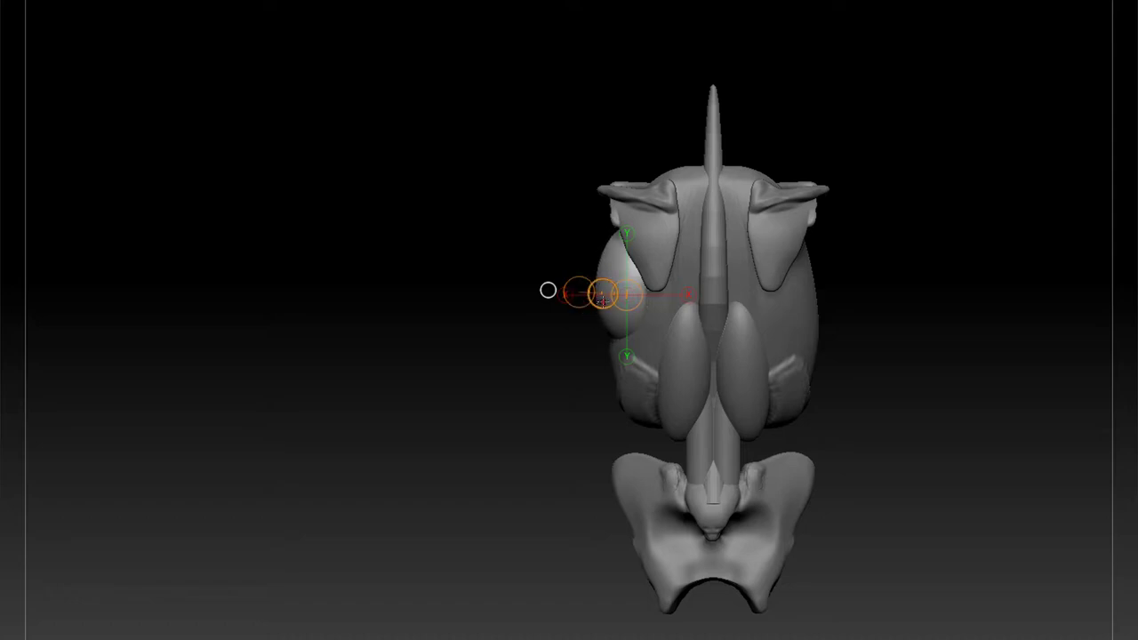
Select the paired back muscles and the pelvis in turn, marking a trial mask on the upper pelvis
alt+click(757, 409)
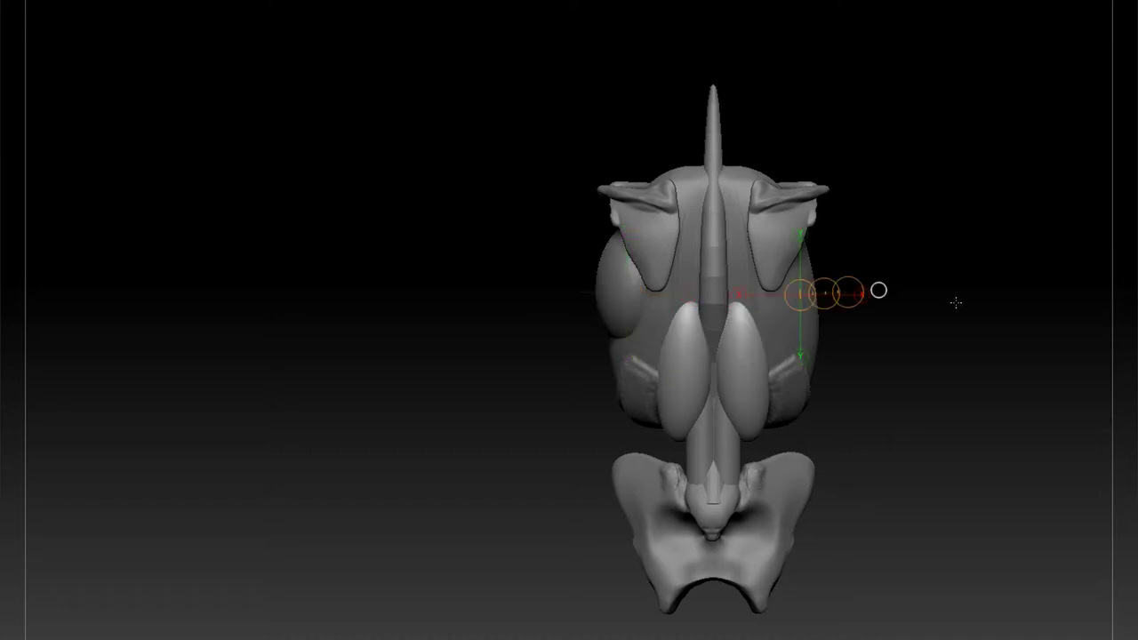
drag(981, 378, 968, 413)
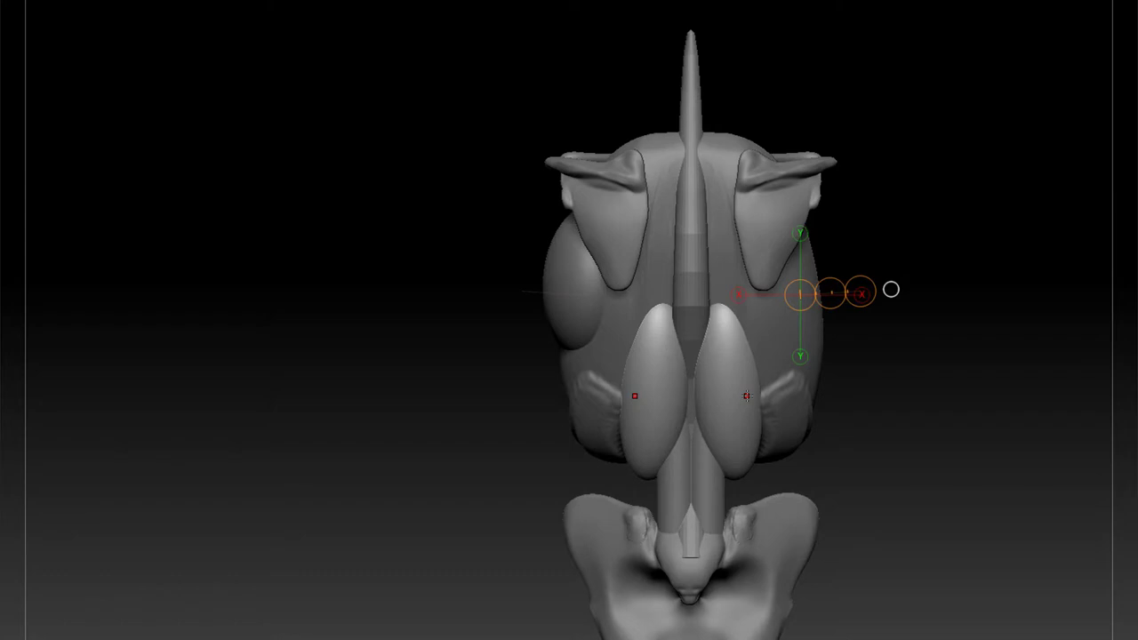
alt+click(762, 542)
drag(912, 498, 950, 430)
drag(786, 438, 763, 469)
drag(970, 389, 967, 546)
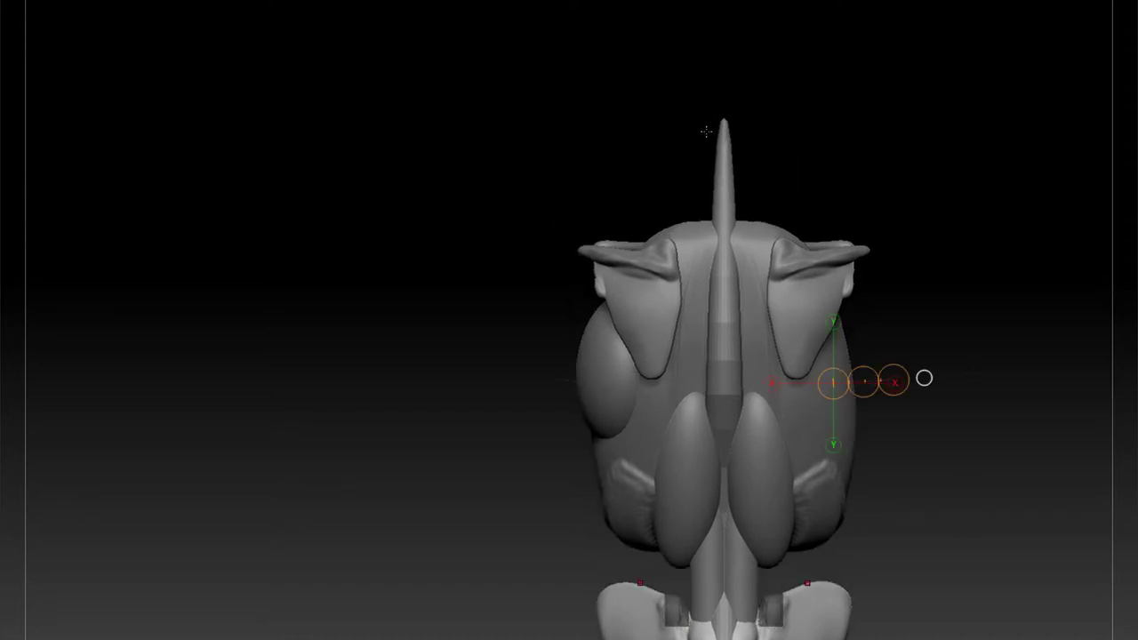
Select the spine and the ribcage in turn, mark trial masks over the back and clear the mask
alt+click(726, 191)
drag(696, 81, 756, 143)
drag(758, 308, 746, 357)
alt+click(815, 391)
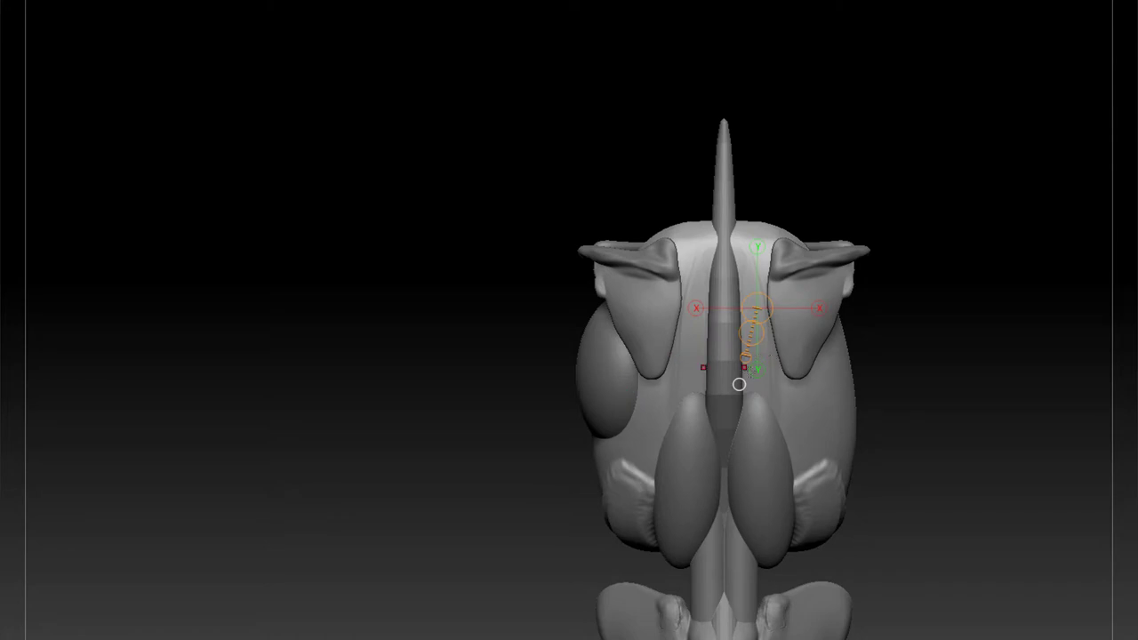
drag(943, 496, 936, 430)
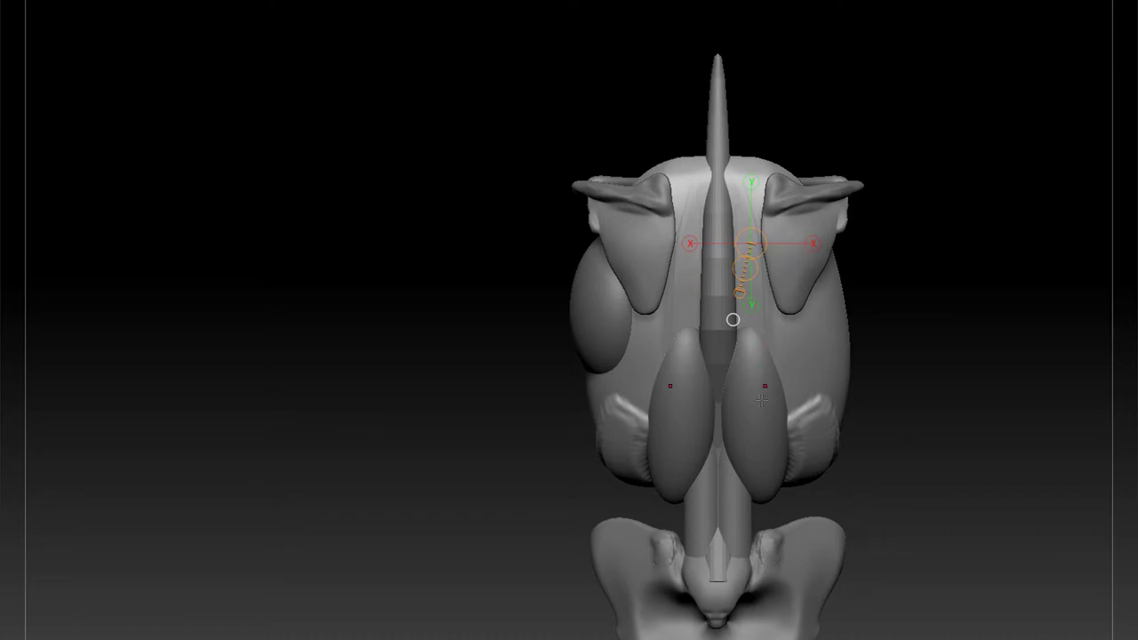
ctrl+drag(836, 625, 676, 5)
ctrl+click(963, 214)
Examine the ribcage and the flattened sphere from the side, rear and front
shift+drag(876, 482, 1059, 449)
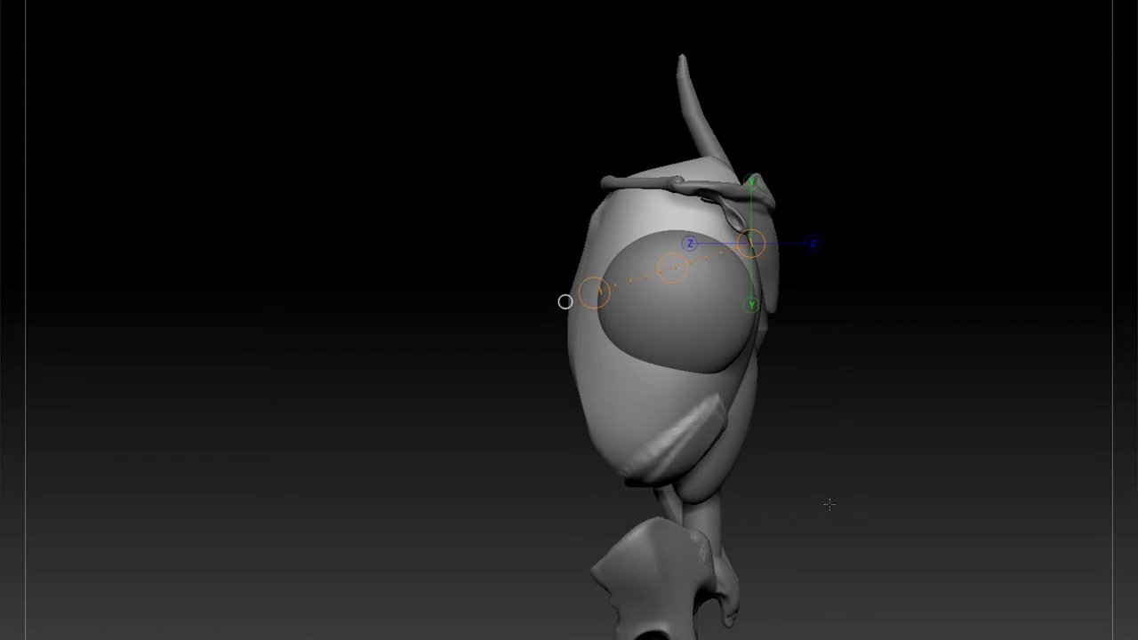
drag(845, 500, 812, 495)
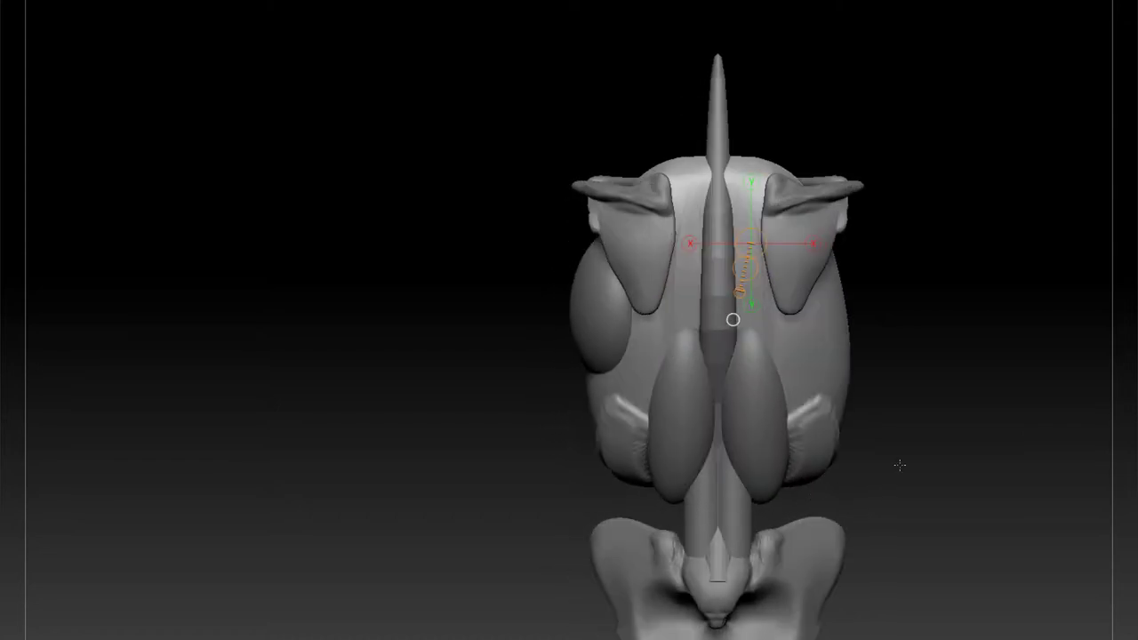
drag(1012, 412, 714, 382)
drag(525, 371, 642, 333)
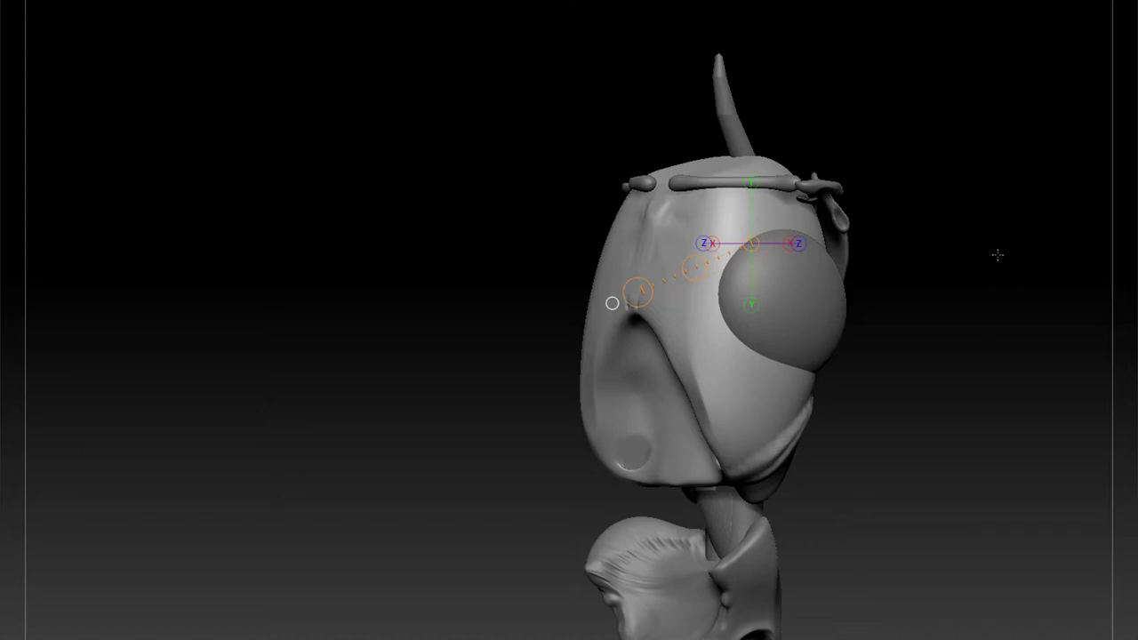
mouse_move(1079, 464)
mouse_down()
mouse_move(927, 457)
mouse_move(666, 418)
mouse_up()
drag(915, 424, 1023, 412)
drag(649, 447, 649, 240)
Mark trial masks on the rear of the pelvis and the rear edge of the ribcage in side view
alt+click(716, 569)
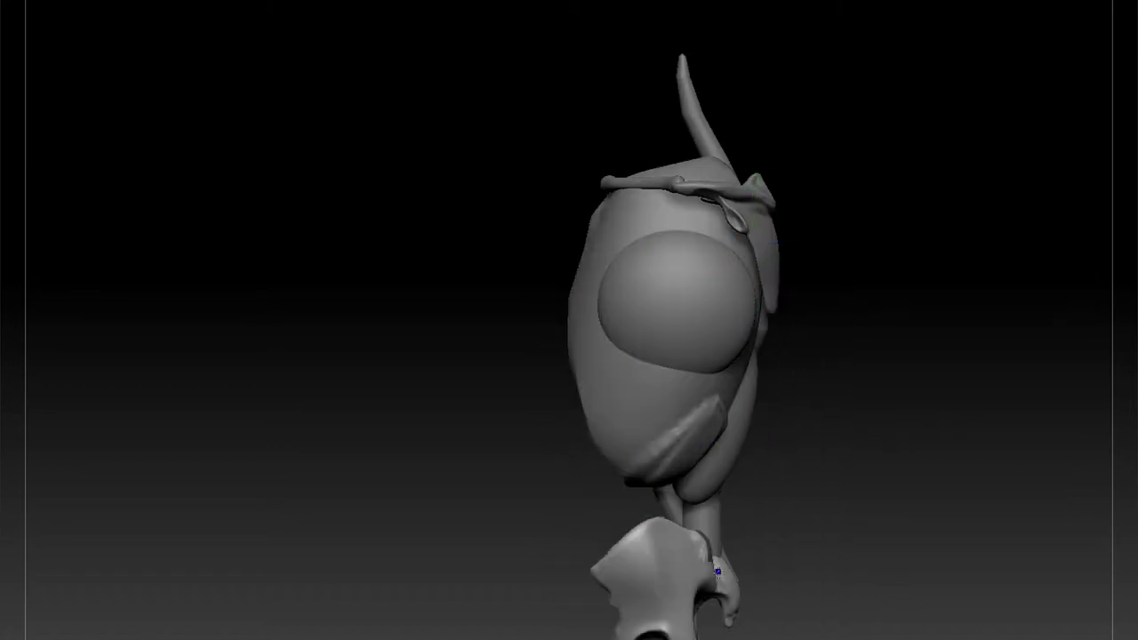
drag(752, 557, 701, 582)
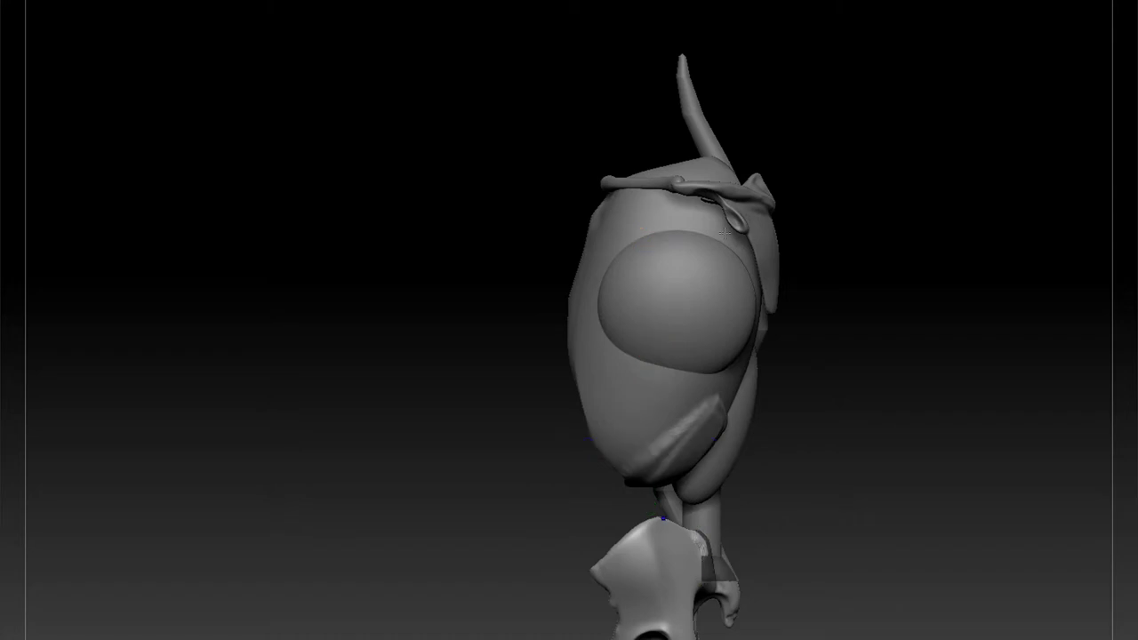
alt+click(755, 336)
drag(831, 250, 733, 323)
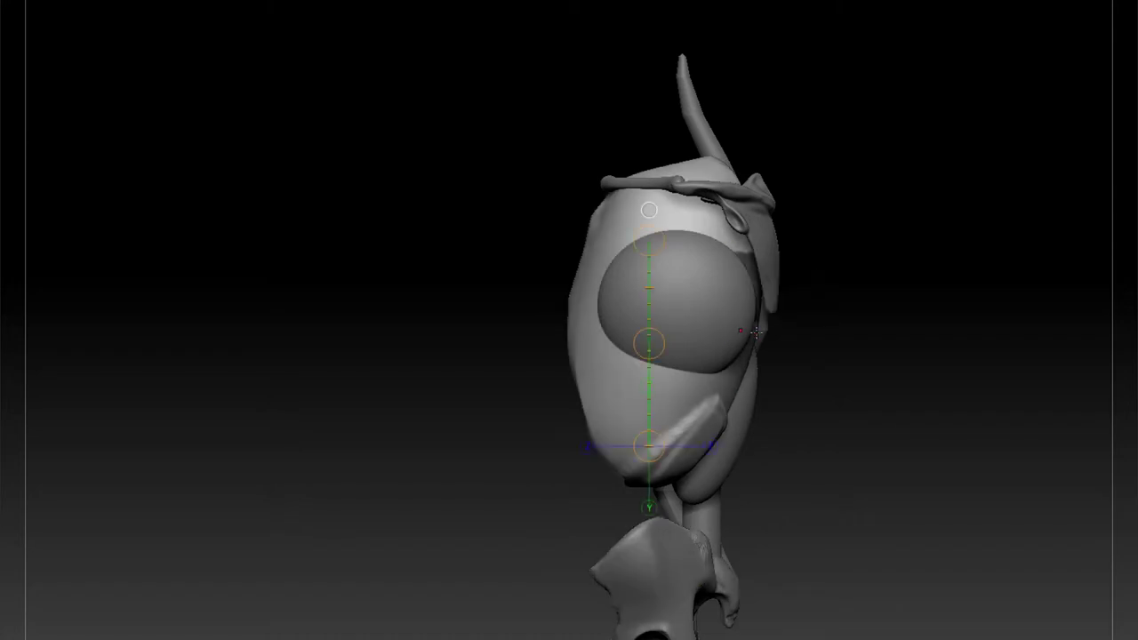
Try to shift the ribcage rearward with the transpose line, check it from behind and undo the change
drag(828, 420, 834, 431)
mouse_move(674, 480)
mouse_down()
mouse_move(704, 239)
mouse_move(692, 240)
mouse_move(795, 278)
mouse_up()
key(ctrl+z)
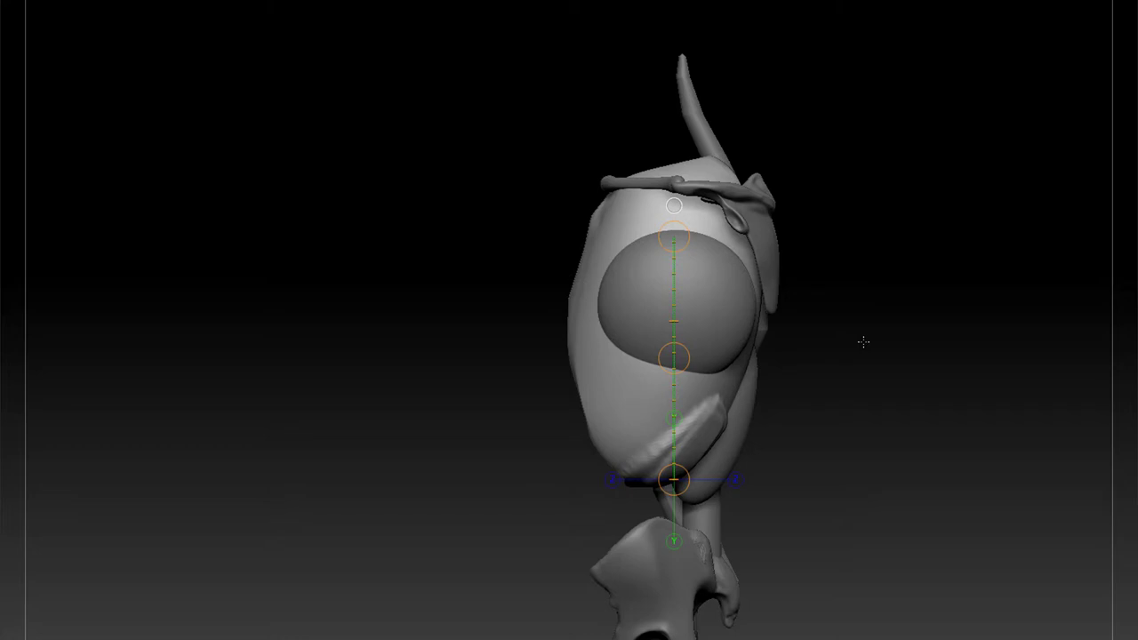
drag(674, 236, 754, 309)
drag(854, 442, 767, 517)
alt+click(769, 518)
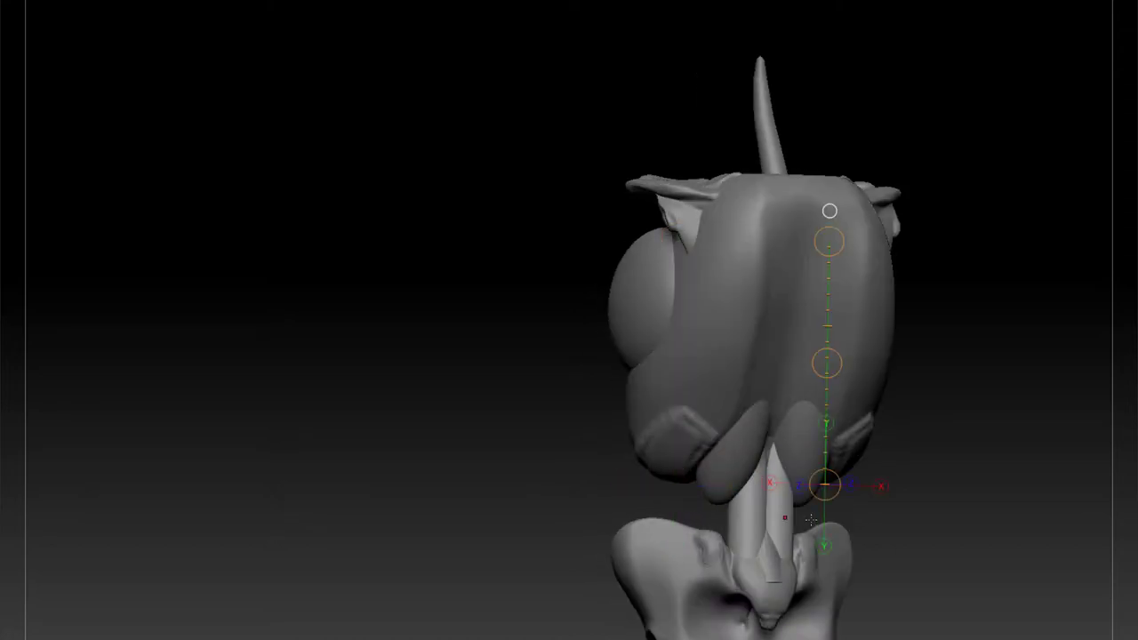
alt+click(813, 358)
key(ctrl+z)
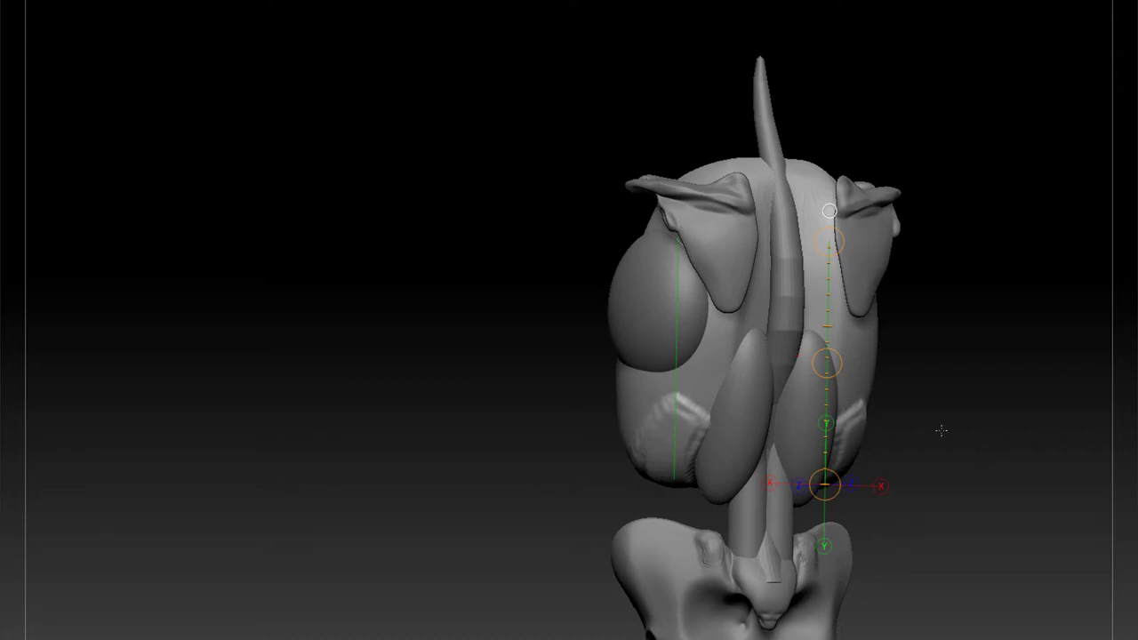
Mark a mask over the lower front of the ribcage in side view
drag(1001, 380, 744, 381)
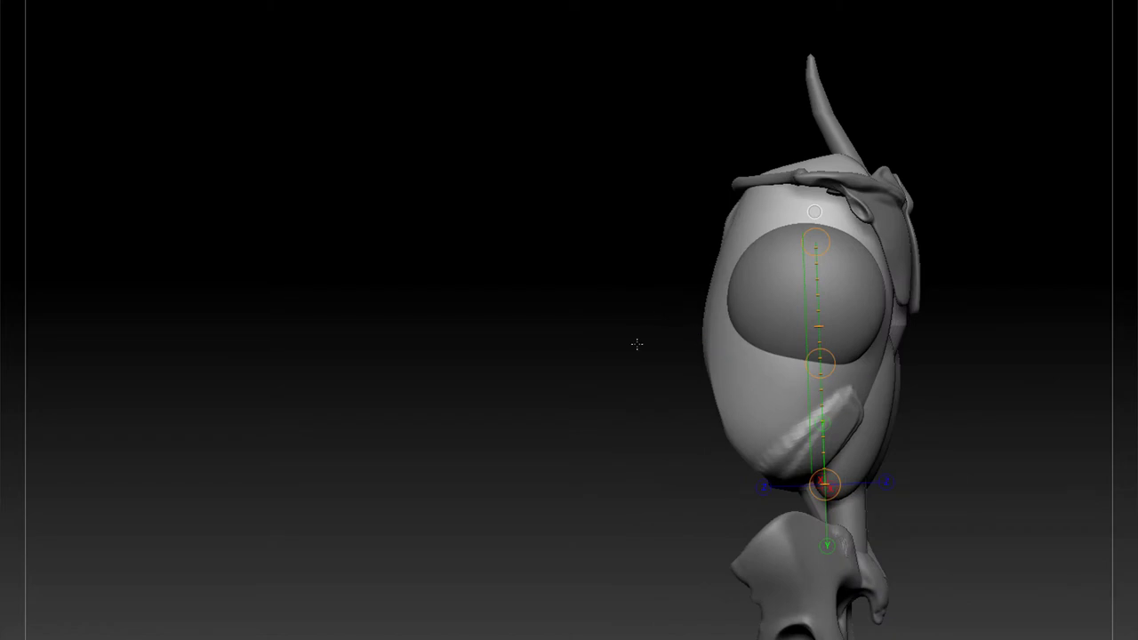
drag(635, 325, 752, 576)
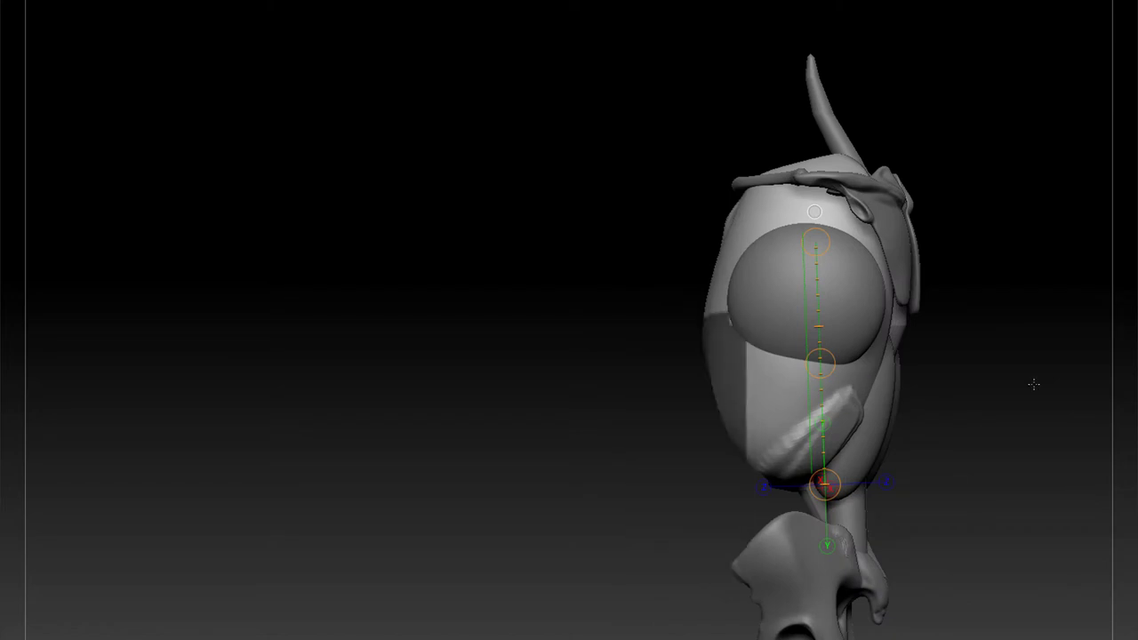
drag(1039, 395, 943, 399)
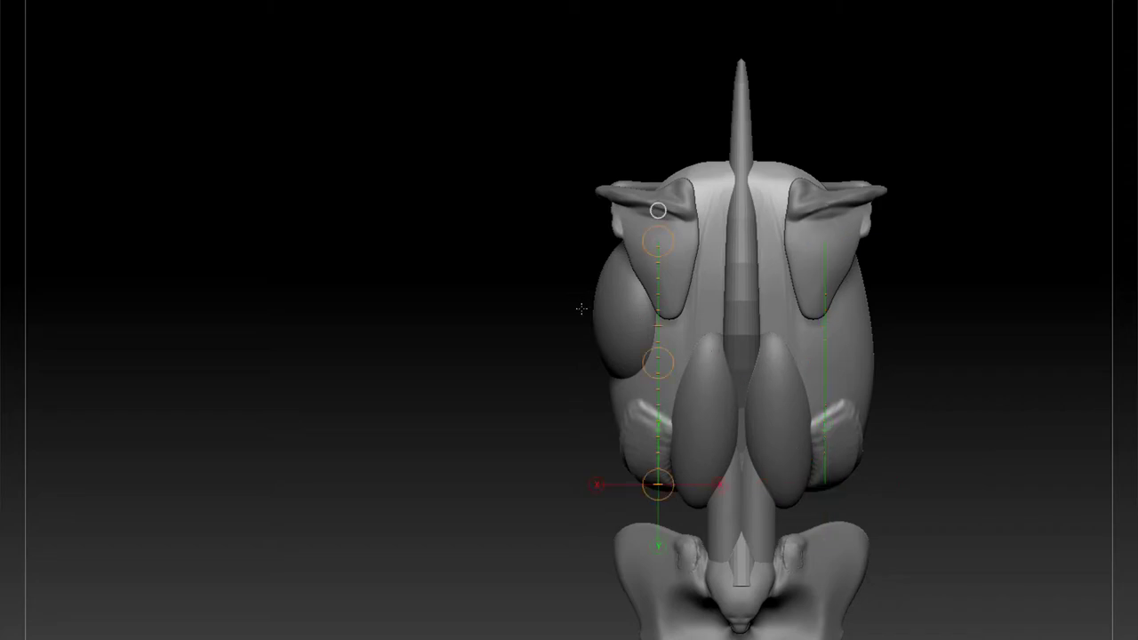
Select the flattened sphere and shift it rearward along the ribcage so it tucks under the shoulder blade
alt+click(617, 315)
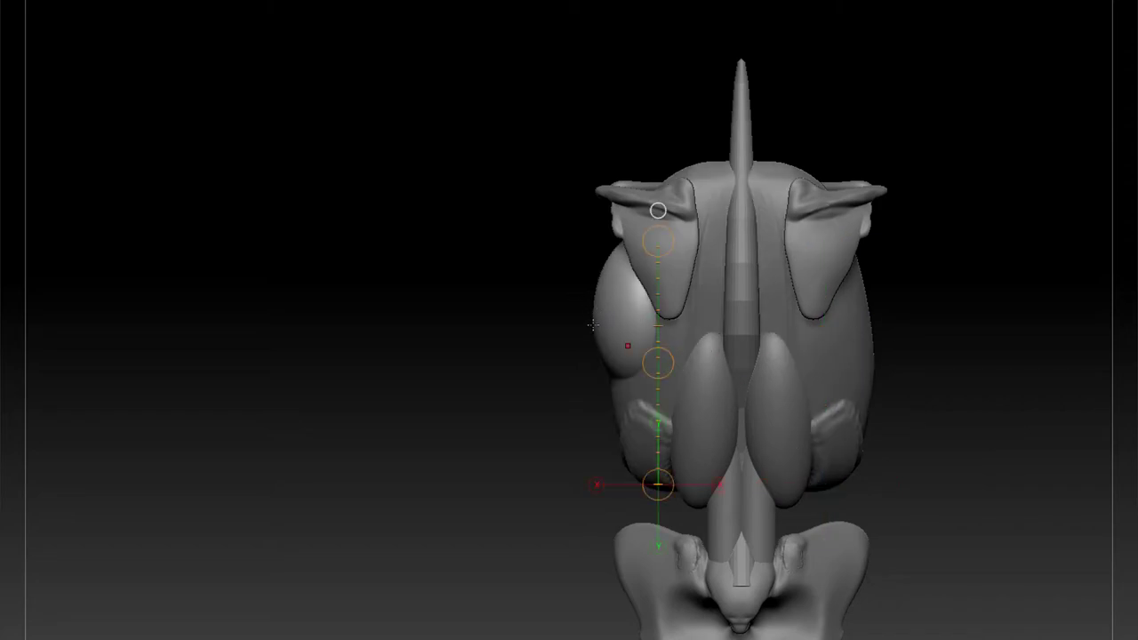
drag(607, 320, 719, 321)
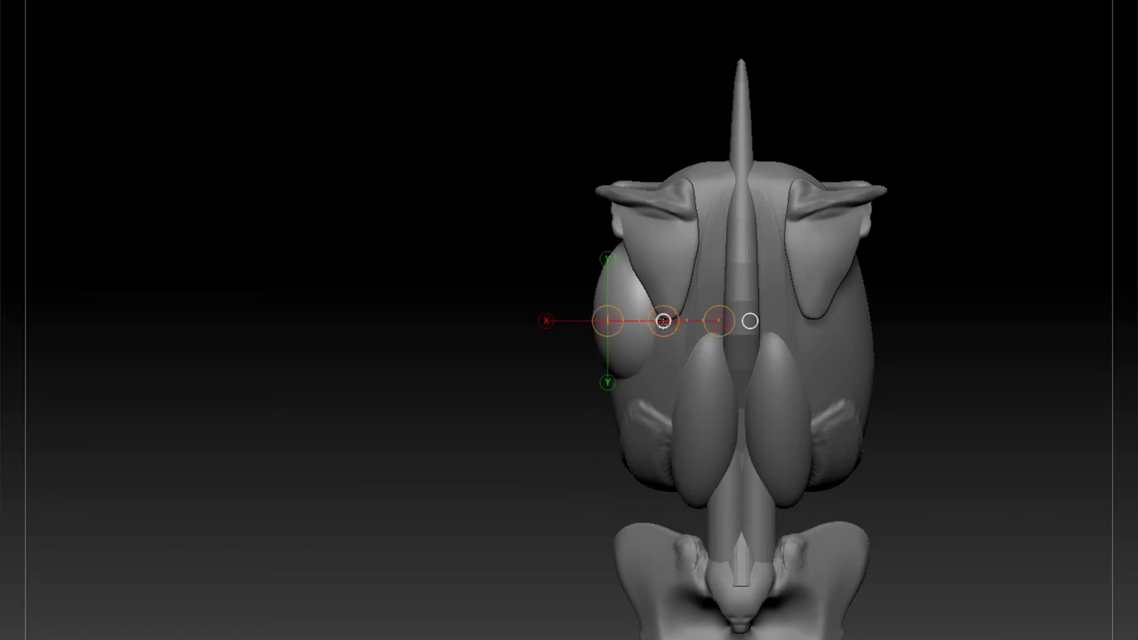
drag(663, 321, 666, 322)
mouse_move(453, 298)
mouse_down()
mouse_move(646, 290)
mouse_move(619, 266)
mouse_up()
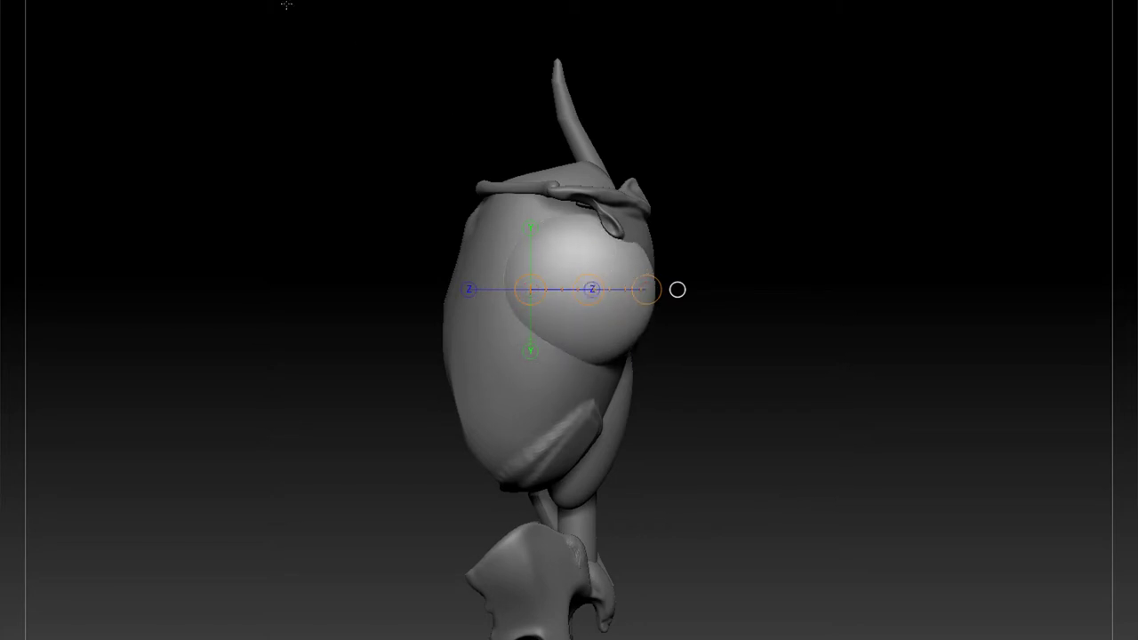
Switch to sculpting and pull the sphere's rear part downward beneath the shoulder blade
mouse_move(860, 371)
mouse_down()
mouse_move(843, 363)
mouse_move(832, 485)
mouse_up()
key(q)
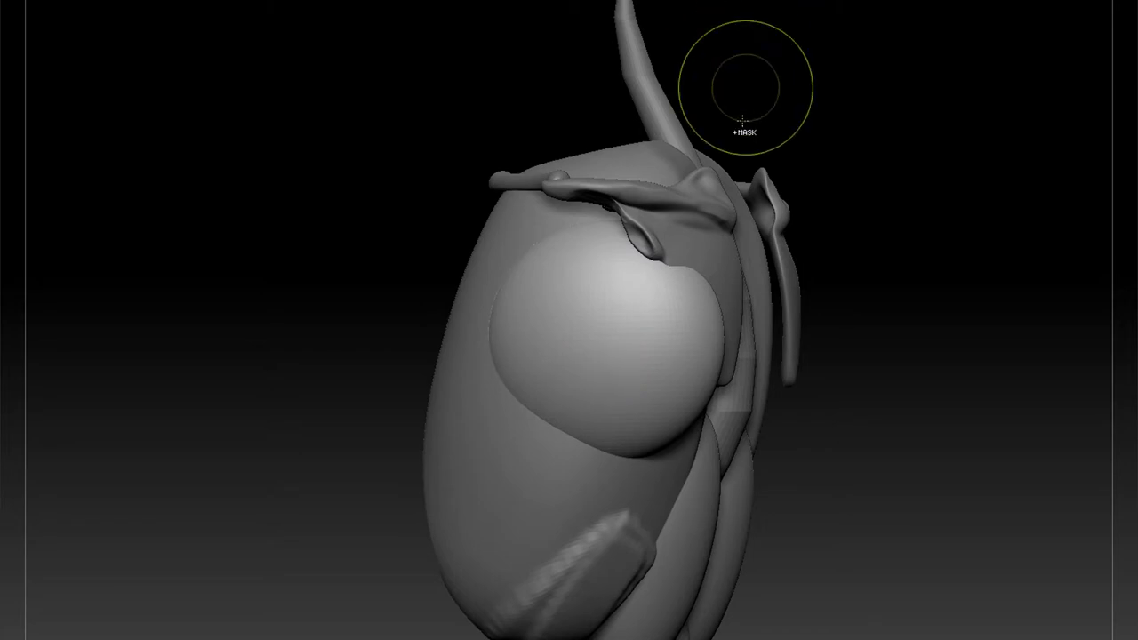
mouse_move(688, 318)
mouse_down()
mouse_move(708, 395)
mouse_move(681, 308)
mouse_move(661, 308)
mouse_move(657, 289)
mouse_move(708, 316)
mouse_move(698, 389)
mouse_move(651, 338)
mouse_move(700, 376)
mouse_up()
drag(779, 336, 712, 326)
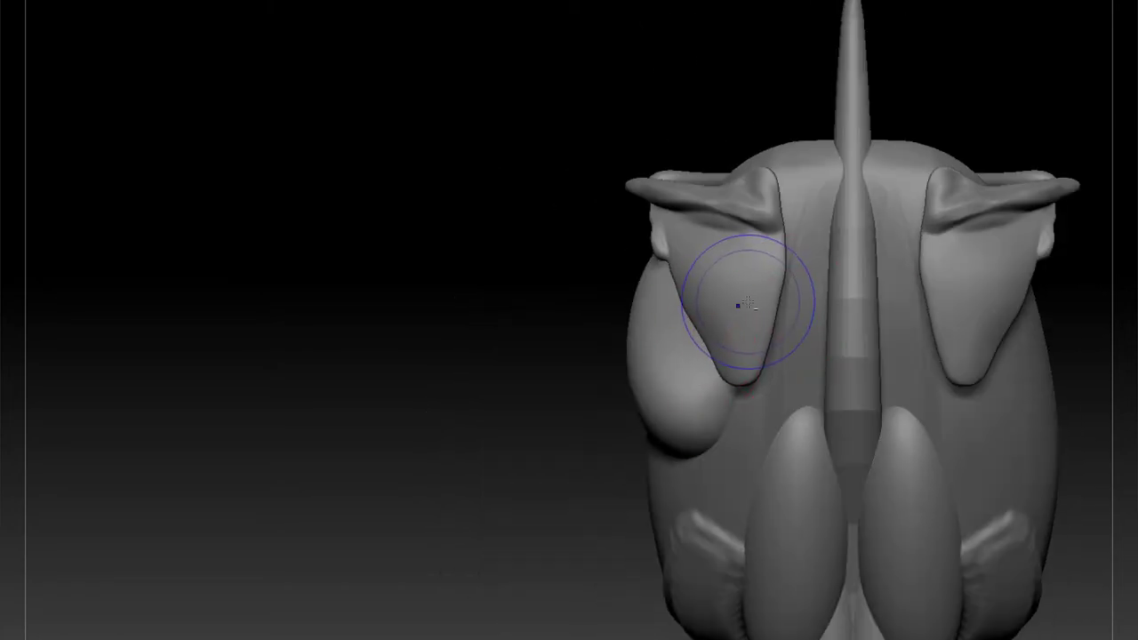
Select and isolate the shoulder blades and examine their surfaces from several angles
alt+click(738, 272)
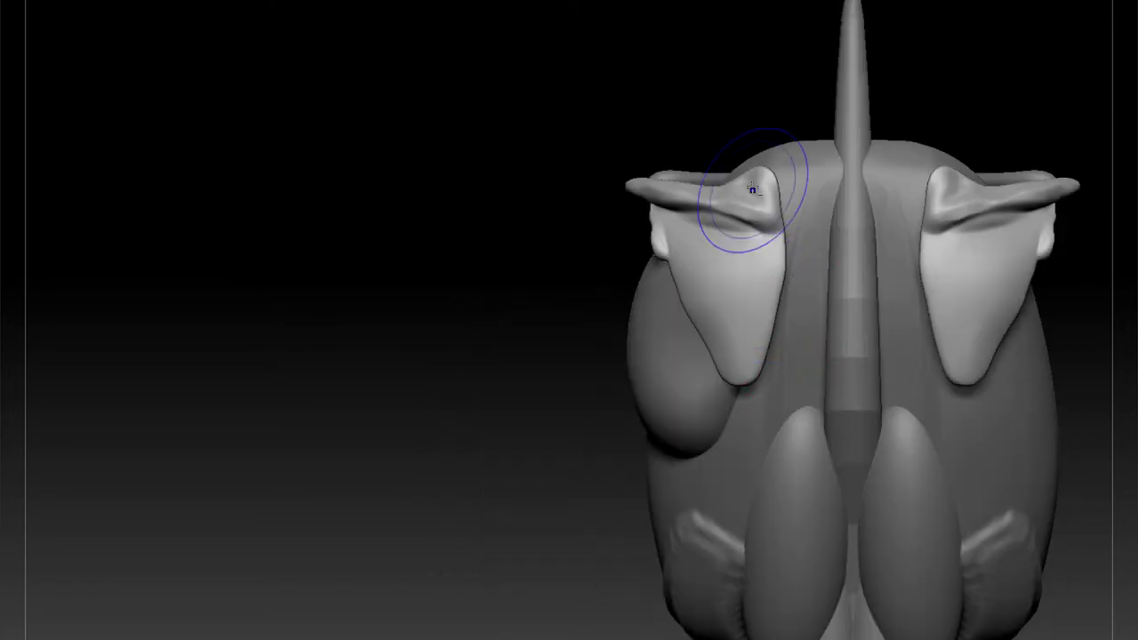
click(1137, 320)
mouse_move(1090, 395)
mouse_down()
mouse_move(1057, 428)
mouse_move(1005, 335)
mouse_up()
drag(700, 277, 724, 345)
drag(806, 305, 833, 351)
click(700, 0)
mouse_move(684, 226)
mouse_down()
mouse_move(674, 207)
mouse_move(696, 325)
mouse_move(702, 289)
mouse_move(680, 330)
mouse_up()
drag(854, 411, 906, 508)
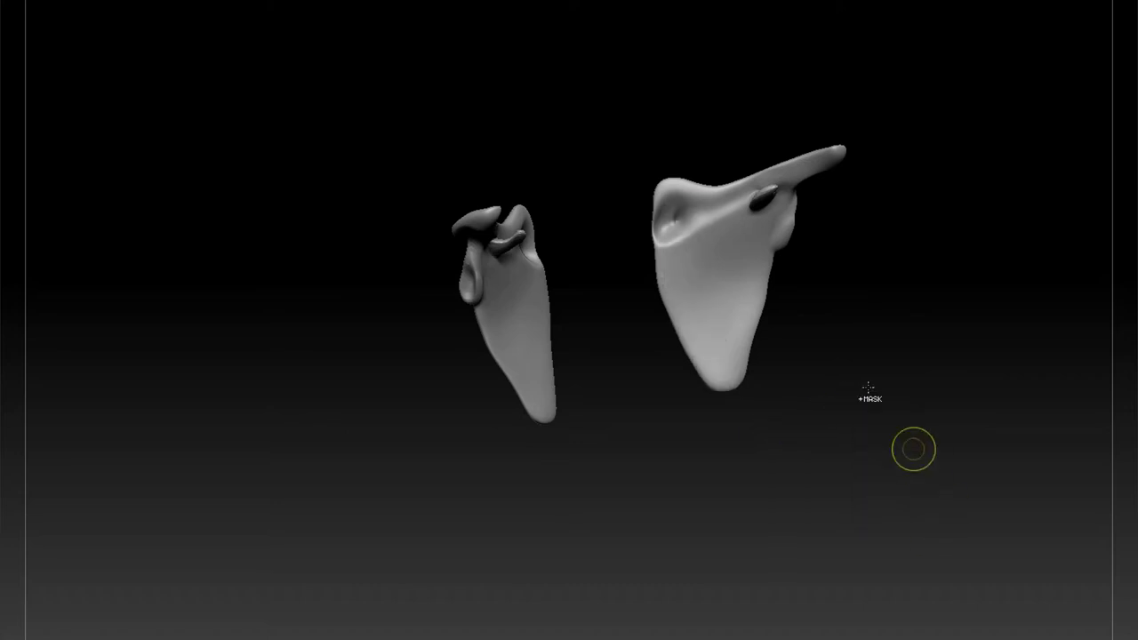
mouse_move(712, 258)
mouse_down()
mouse_move(694, 281)
mouse_move(717, 343)
mouse_up()
Pull the sphere's lower rear edge toward the lower tip of the shoulder blade
drag(855, 365, 929, 445)
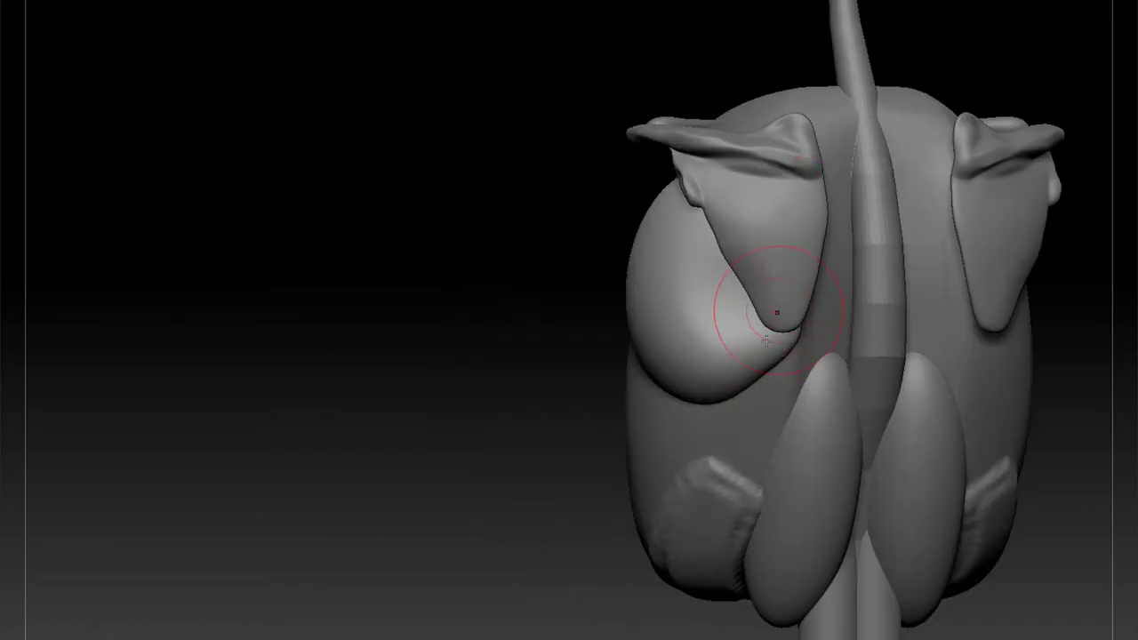
mouse_move(747, 366)
mouse_down()
mouse_move(751, 381)
mouse_move(709, 404)
mouse_move(762, 384)
mouse_move(754, 388)
mouse_up()
drag(614, 433, 614, 339)
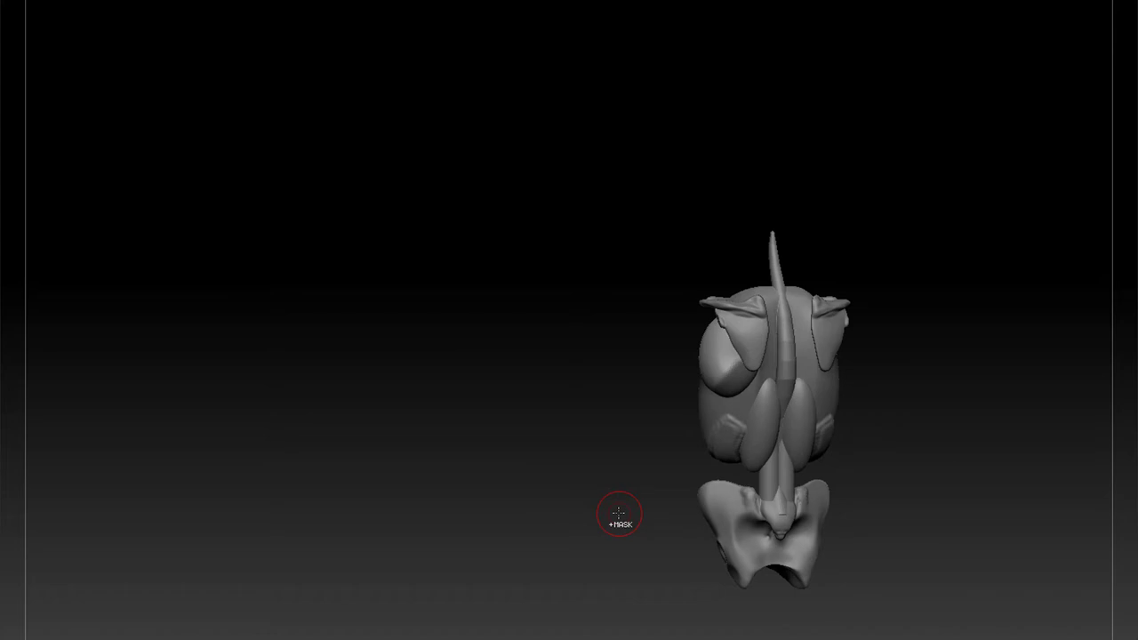
Flatten the outer face of the sphere against the side of the ribcage and undo the last stroke
drag(960, 477, 889, 468)
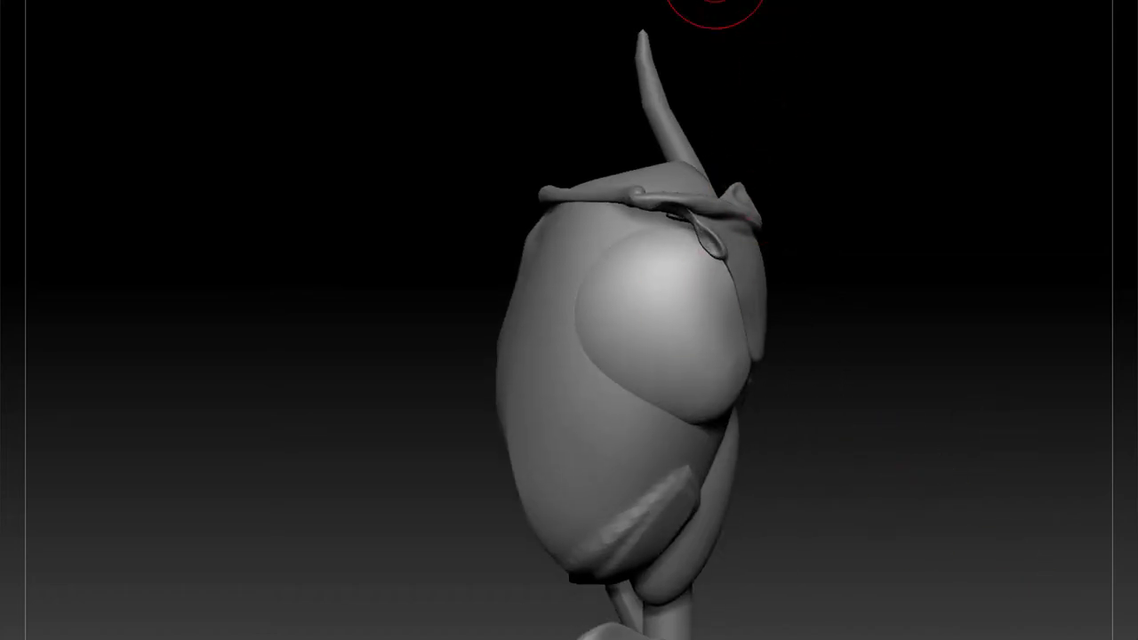
mouse_move(646, 302)
mouse_down()
mouse_move(669, 279)
mouse_move(689, 352)
mouse_move(677, 361)
mouse_move(644, 303)
mouse_move(629, 319)
mouse_move(700, 338)
mouse_up()
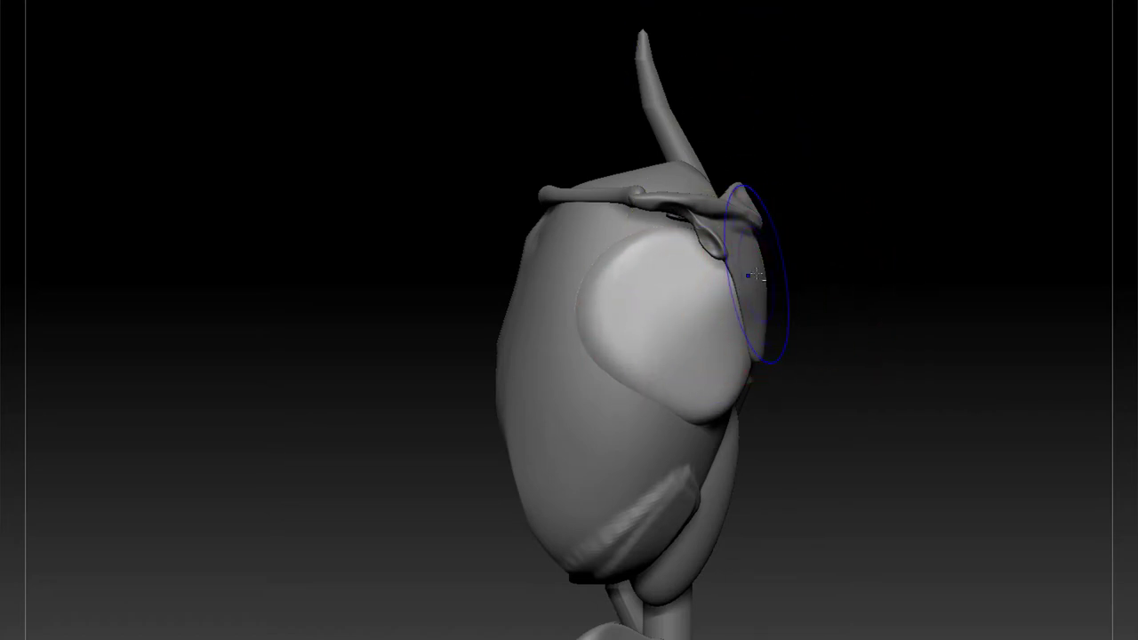
mouse_move(605, 312)
mouse_down()
mouse_move(650, 347)
mouse_move(636, 284)
mouse_up()
key(ctrl+z)
drag(894, 408, 909, 400)
Switch to a groove-carving brush and cut finger-like grooves across the flattened muscle from its front edge toward the shoulder blade
key(b)
key(d)
click(1020, 351)
mouse_move(618, 301)
mouse_down()
mouse_move(711, 291)
mouse_move(717, 305)
mouse_up()
drag(623, 327, 738, 324)
drag(658, 348, 743, 335)
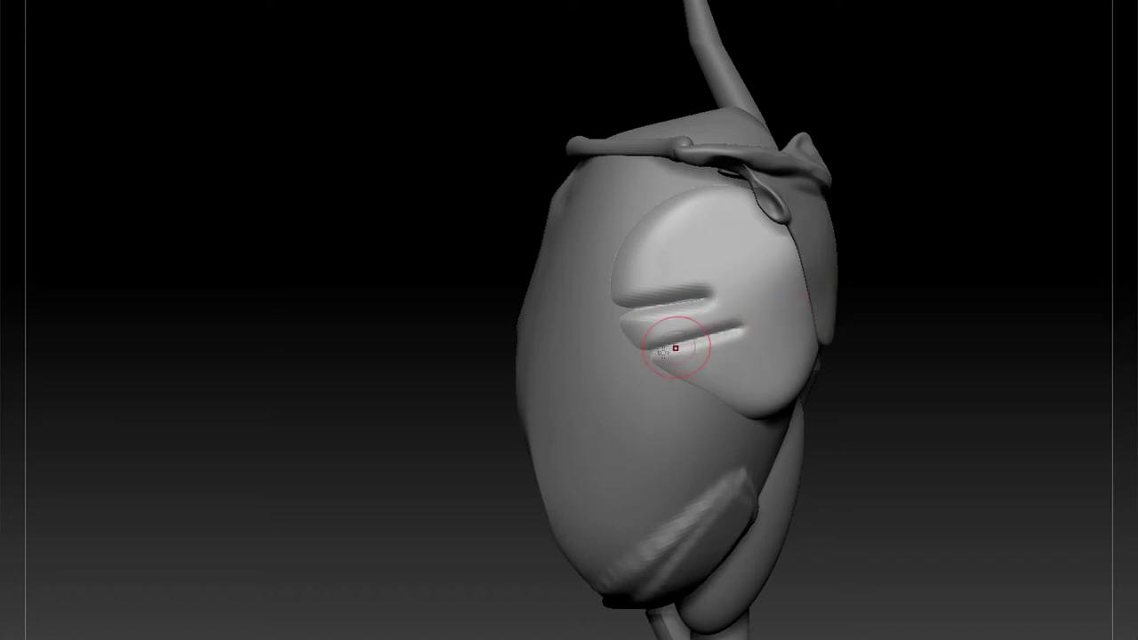
drag(654, 352, 809, 307)
drag(680, 378, 808, 327)
mouse_move(727, 400)
mouse_down()
mouse_move(804, 364)
mouse_move(737, 403)
mouse_up()
drag(616, 268, 794, 264)
drag(657, 220, 786, 225)
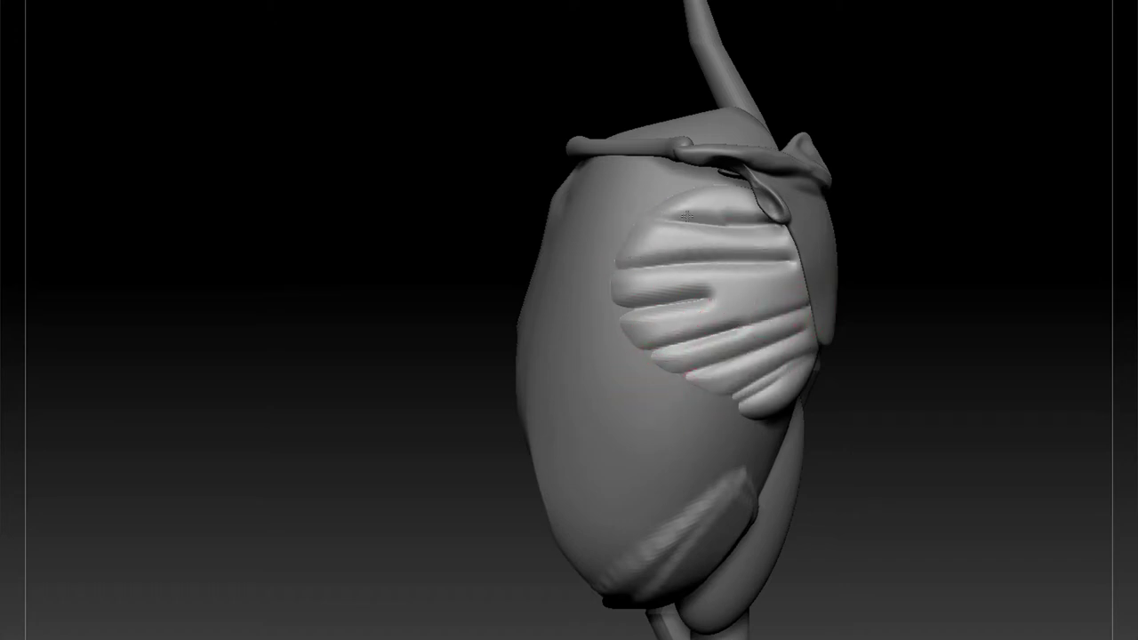
Undo the last stroke and recut the uppermost groove across the rib-side muscle
key(ctrl+z)
drag(642, 229, 783, 227)
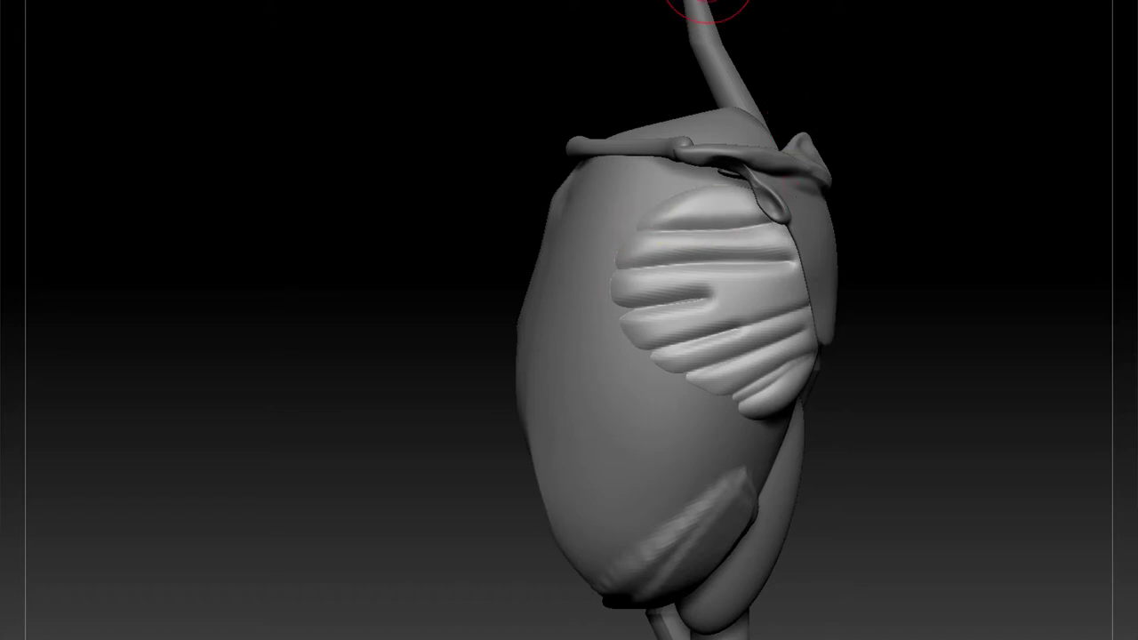
mouse_move(722, 189)
mouse_down()
mouse_move(733, 124)
mouse_move(720, 175)
mouse_move(732, 137)
mouse_move(755, 198)
mouse_move(748, 142)
mouse_move(736, 167)
mouse_move(754, 191)
mouse_move(695, 186)
mouse_up()
Switch to the DamStandard brush and shape the muscle's upper end into a taper beneath the collarbone
key(b)
key(d)
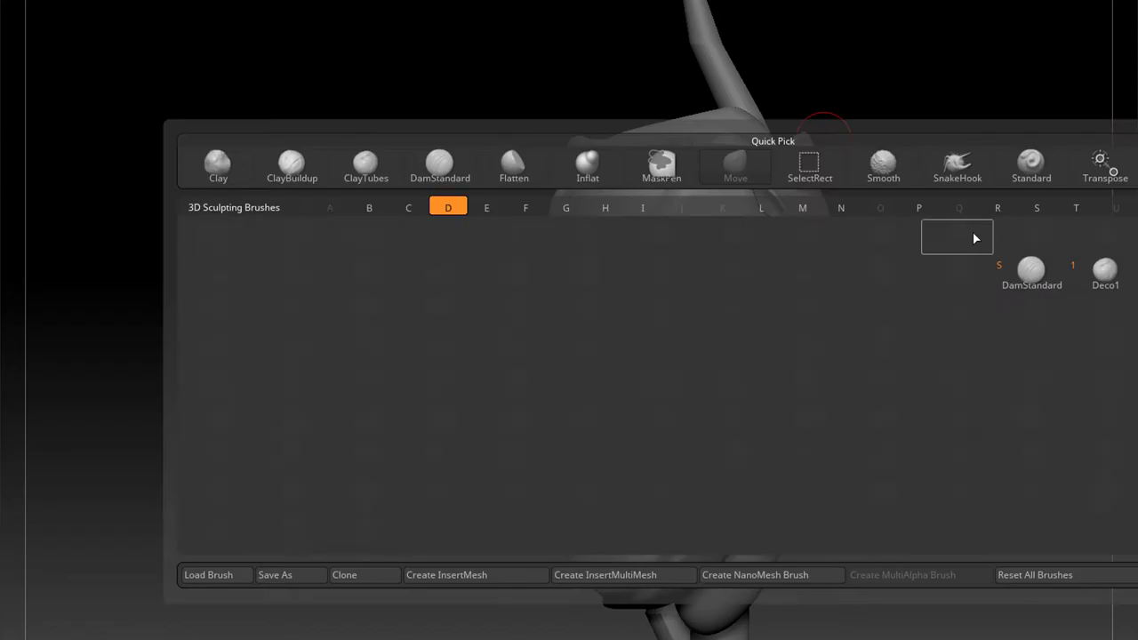
click(1029, 265)
mouse_move(784, 217)
mouse_down()
mouse_move(672, 220)
mouse_move(666, 187)
mouse_move(768, 184)
mouse_move(674, 183)
mouse_up()
mouse_move(986, 215)
mouse_down()
mouse_move(826, 165)
mouse_move(857, 339)
mouse_up()
mouse_move(768, 270)
mouse_down()
mouse_move(669, 284)
mouse_move(780, 268)
mouse_up()
mouse_move(867, 266)
mouse_down()
mouse_move(913, 270)
mouse_move(871, 277)
mouse_up()
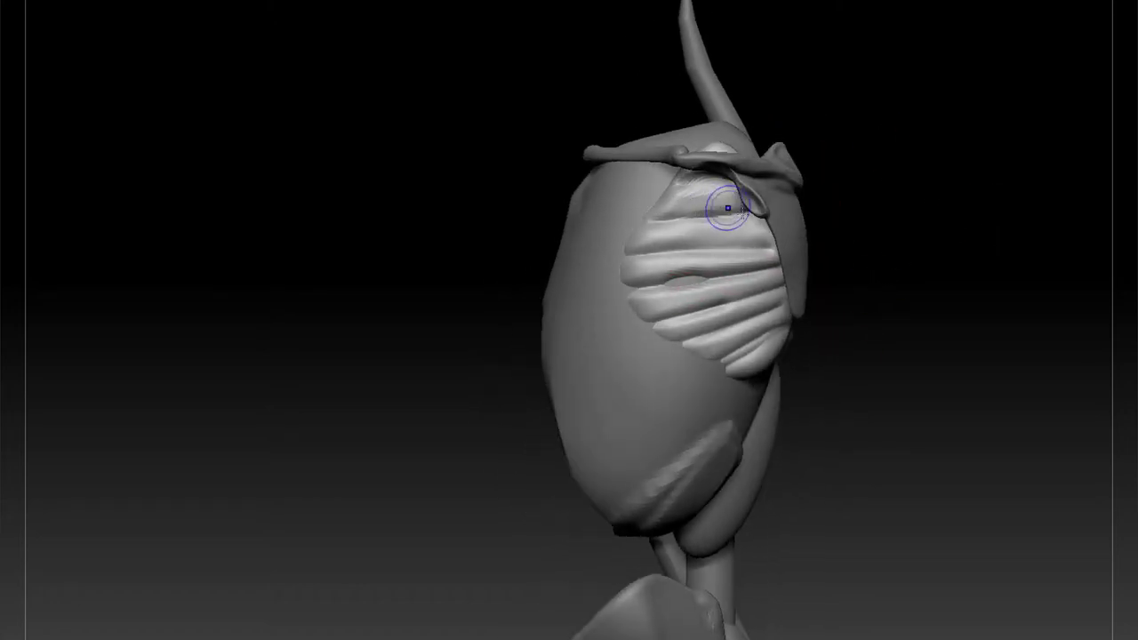
drag(741, 213, 689, 184)
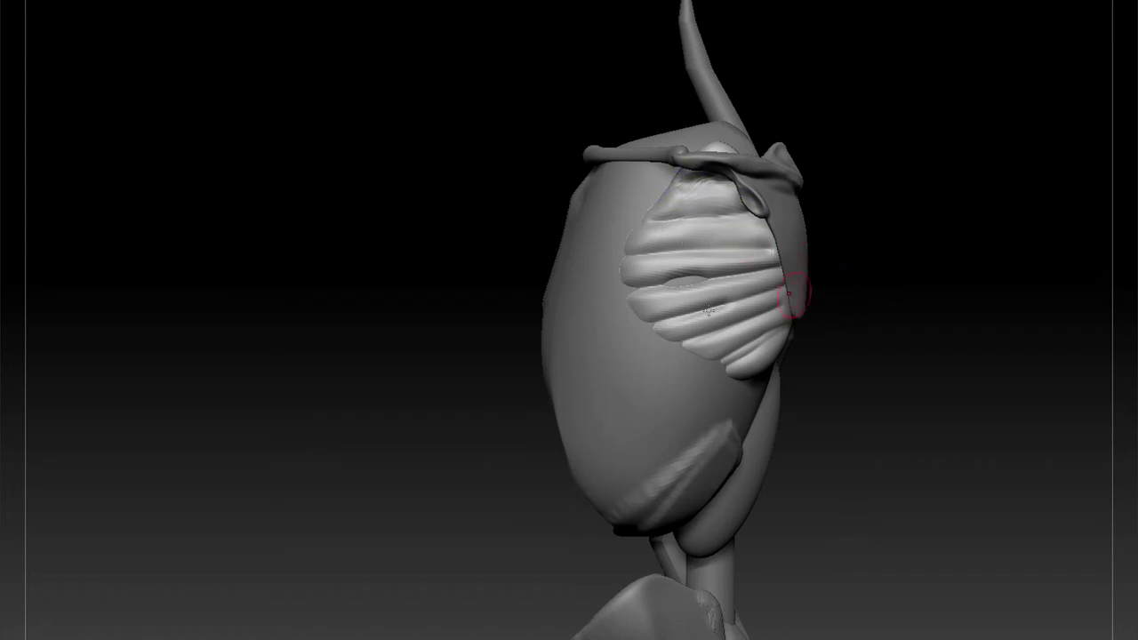
Select the ribcage and carve a curved crease along the lower front edge of the grooved muscle
alt+click(611, 340)
click(597, 257)
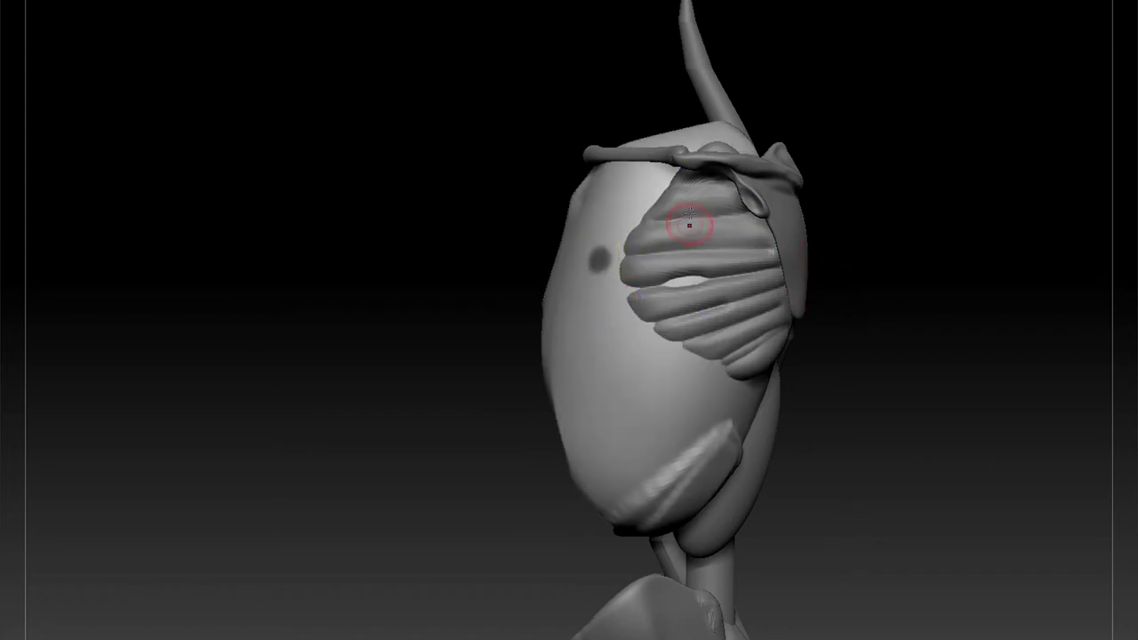
mouse_move(638, 322)
mouse_down()
mouse_move(689, 369)
mouse_move(751, 402)
mouse_up()
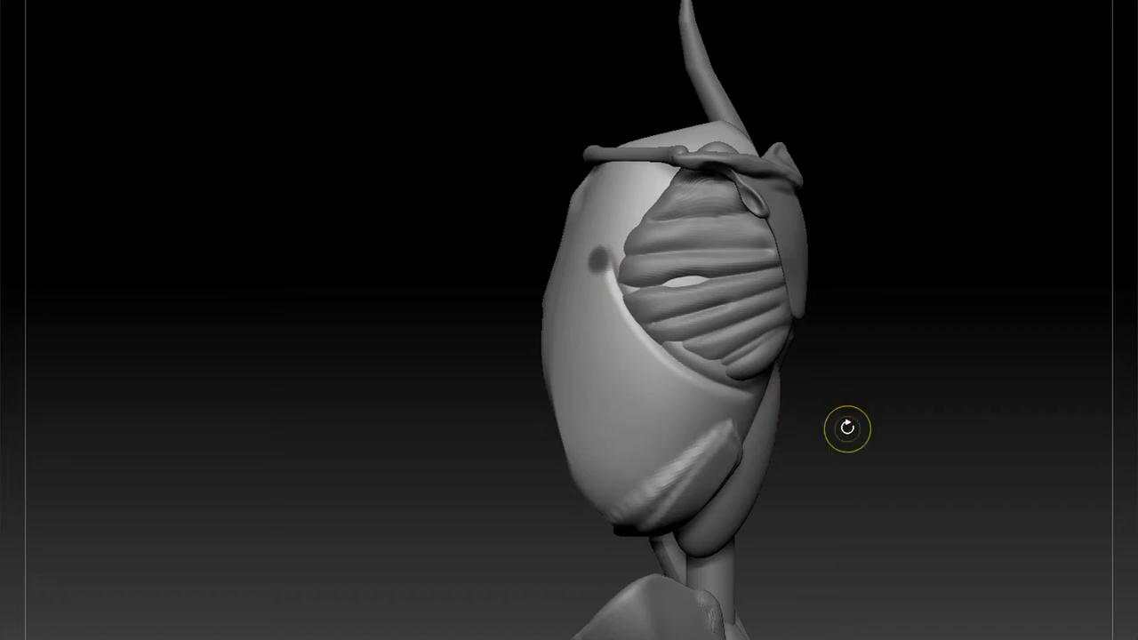
drag(888, 402, 903, 477)
drag(897, 424, 838, 441)
Reselect the grooved muscle and deepen the groove above its lowest finger with the DamStandard brush
alt+click(800, 398)
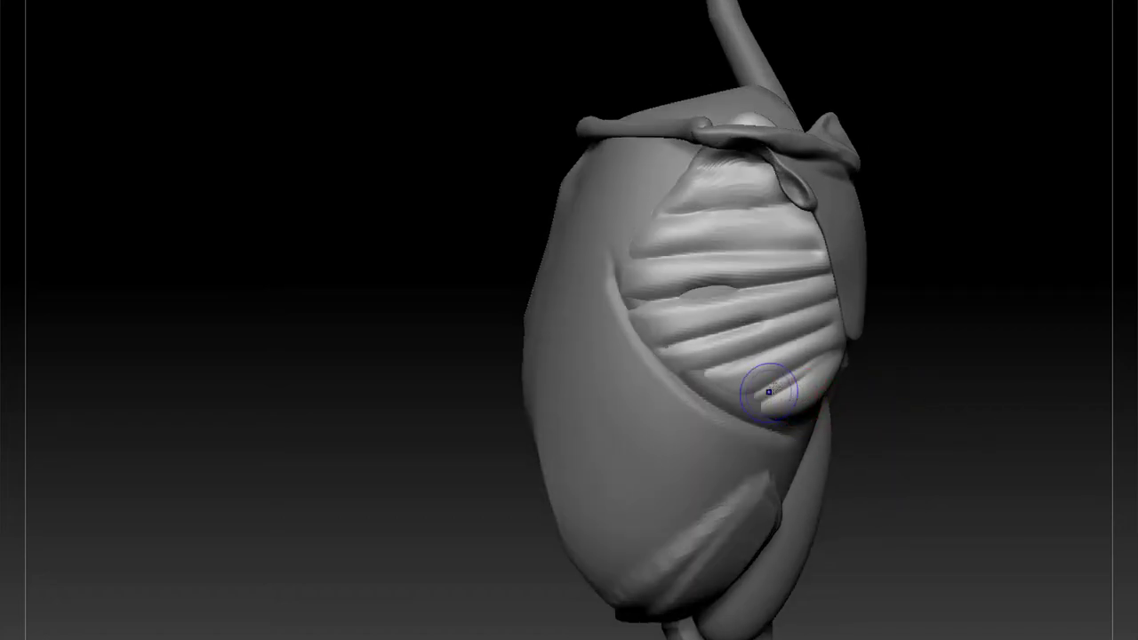
mouse_move(773, 388)
mouse_down()
mouse_move(798, 377)
mouse_move(775, 386)
mouse_up()
key(b)
key(d)
click(1029, 359)
drag(824, 358, 766, 402)
Mask the front ends of the muscle's fingers and clear the mask
mouse_move(666, 234)
mouse_down()
mouse_move(665, 329)
mouse_move(703, 361)
mouse_up()
mouse_move(681, 184)
mouse_down()
mouse_move(675, 274)
mouse_move(762, 376)
mouse_up()
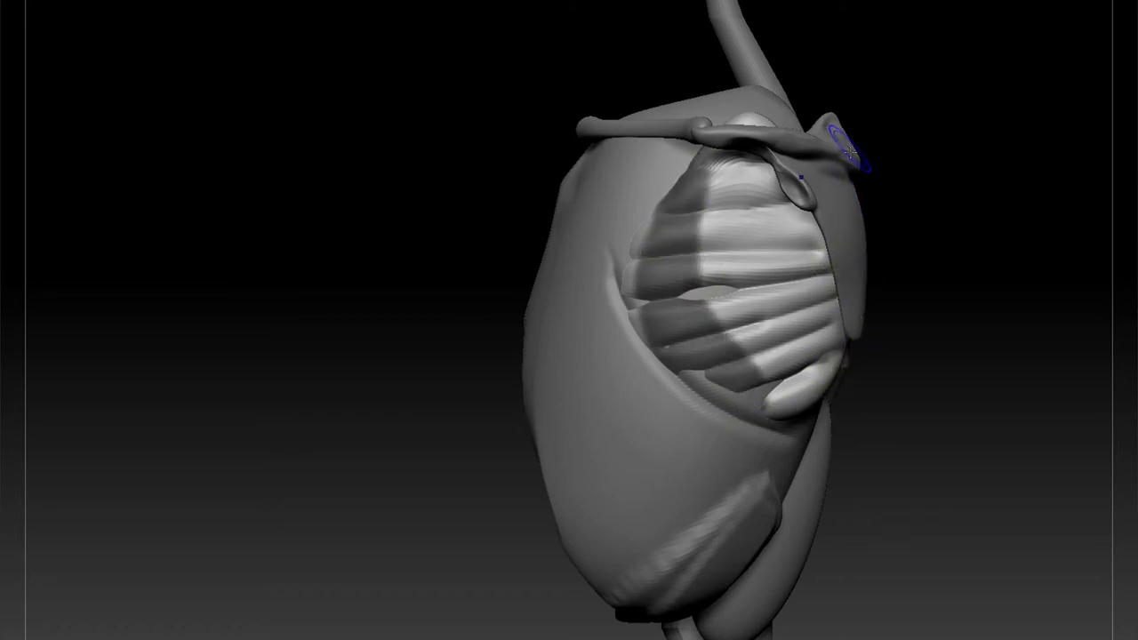
drag(896, 237, 901, 277)
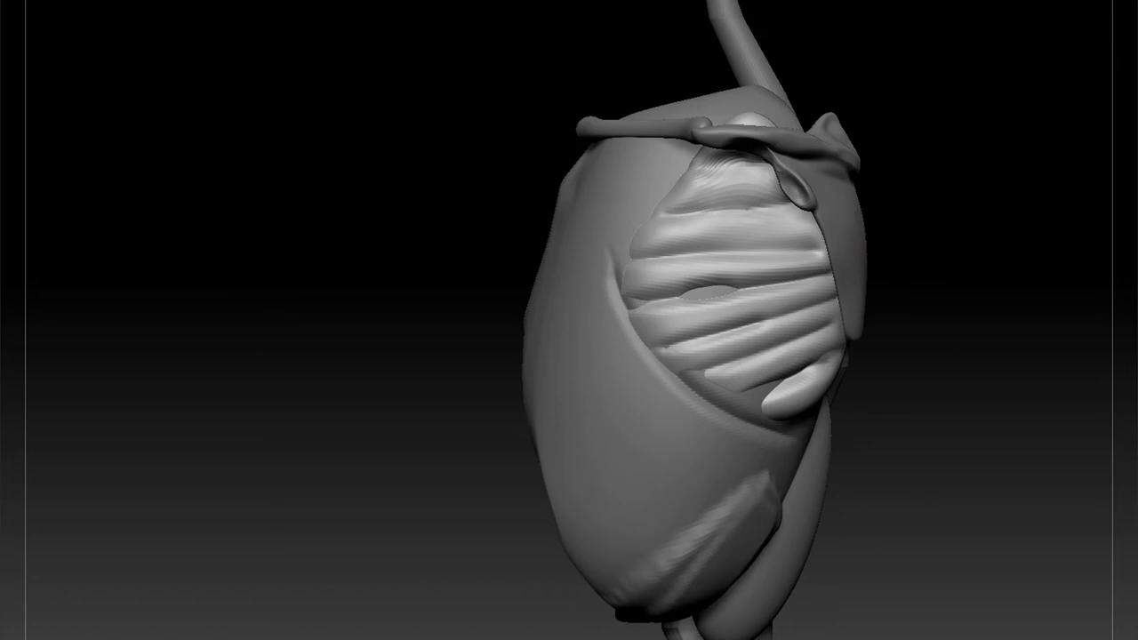
mouse_move(825, 236)
mouse_down()
mouse_move(678, 254)
mouse_move(699, 222)
mouse_move(731, 354)
mouse_up()
Select the shoulder blades, try to reposition them with the Move transpose line, and undo the changes
drag(932, 265, 920, 340)
alt+click(850, 226)
drag(983, 318, 921, 253)
key(w)
drag(825, 268, 824, 211)
mouse_move(958, 291)
mouse_down()
mouse_move(902, 299)
mouse_move(963, 288)
mouse_up()
mouse_move(984, 325)
mouse_down()
mouse_move(939, 213)
mouse_move(863, 198)
mouse_move(891, 216)
mouse_move(794, 204)
mouse_move(738, 171)
mouse_move(837, 192)
mouse_up()
key(ctrl+z)
key(ctrl+z)
Select the grooved muscle, mask its lower rear tip below the shoulder blade, and clear the mask
drag(1010, 374, 1057, 441)
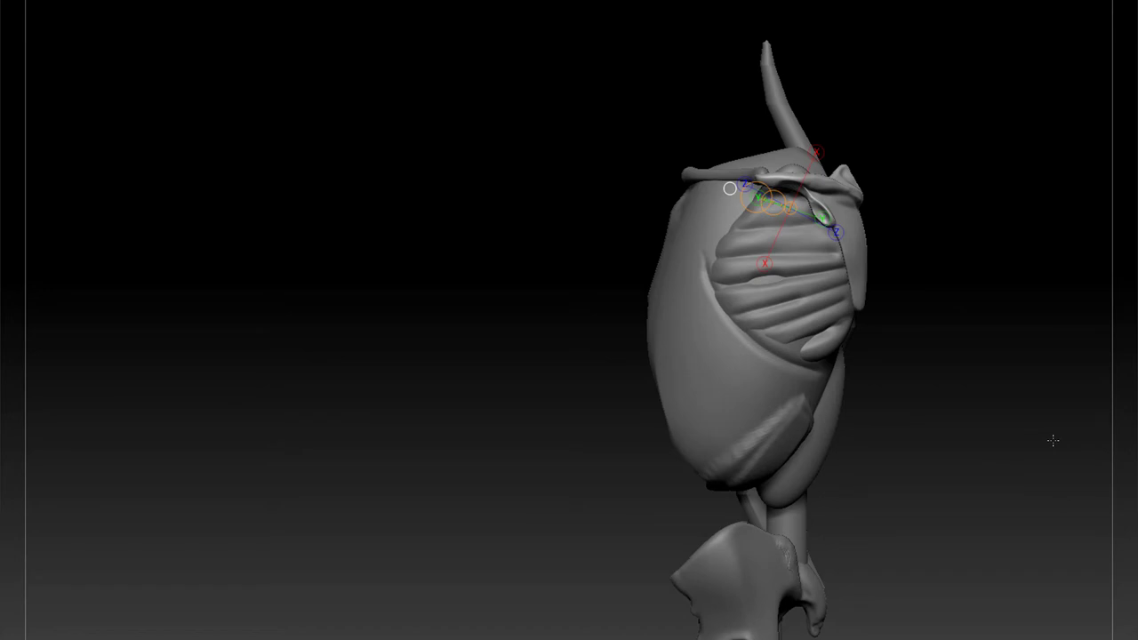
drag(1011, 477, 920, 319)
alt+click(821, 279)
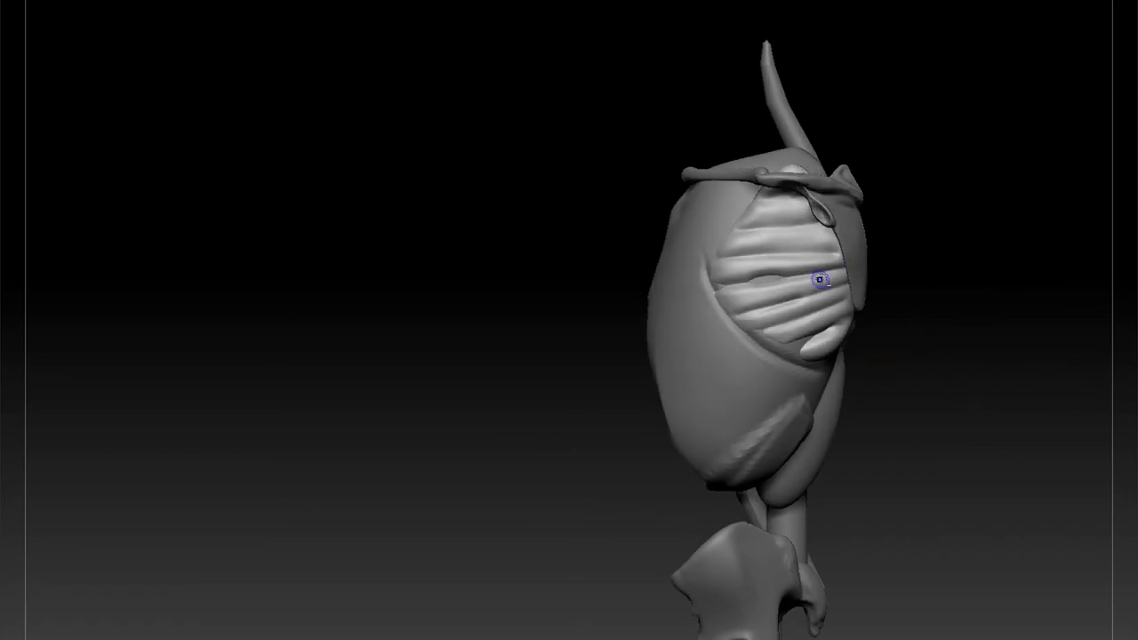
drag(928, 288, 828, 376)
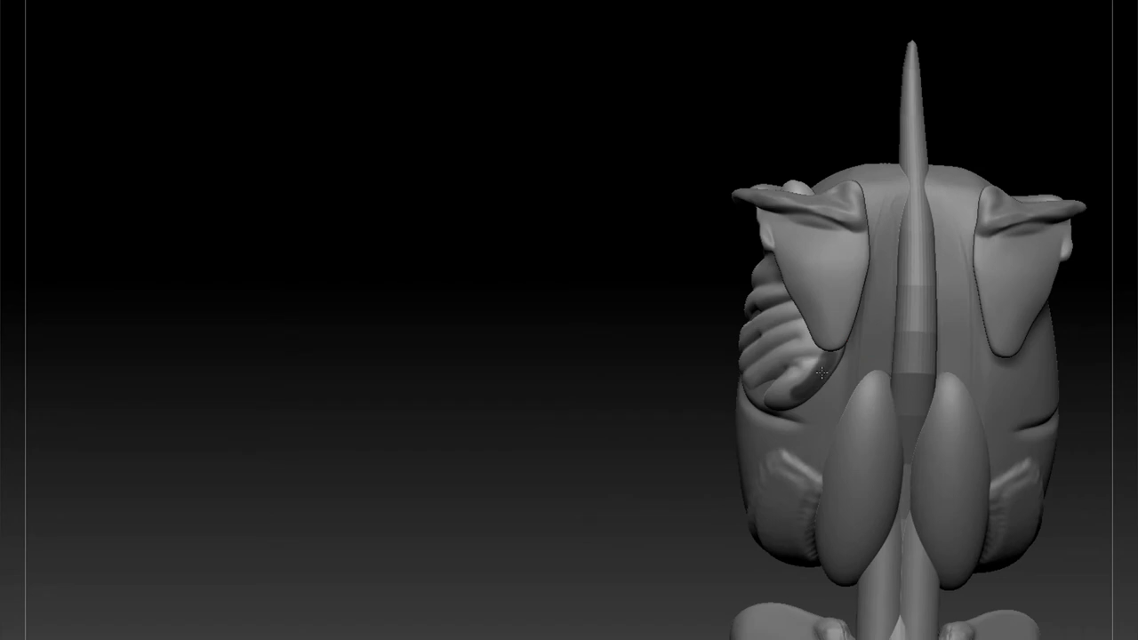
drag(726, 452, 613, 541)
Select the shoulder blades and move both symmetrically closer to the spine
alt+click(773, 313)
key(w)
drag(746, 318, 829, 318)
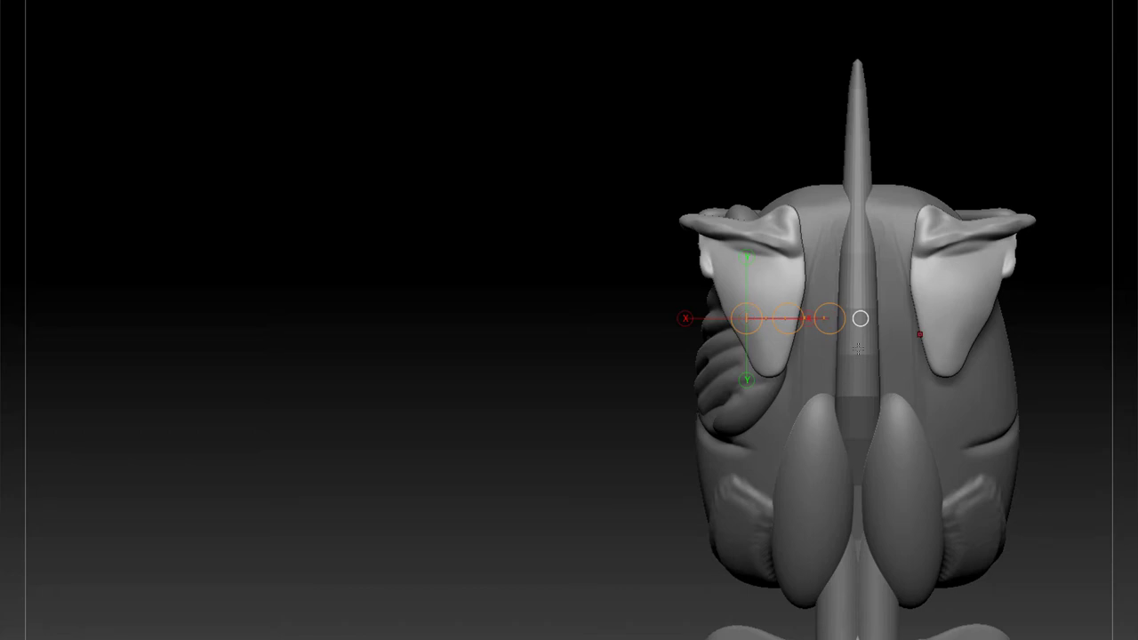
drag(789, 319, 825, 319)
key(x)
drag(1042, 338, 966, 315)
key(ctrl+z)
drag(748, 315, 782, 316)
Select the grooved muscle and pull its lower rear edge toward the tip of the moved shoulder blade
alt+click(735, 357)
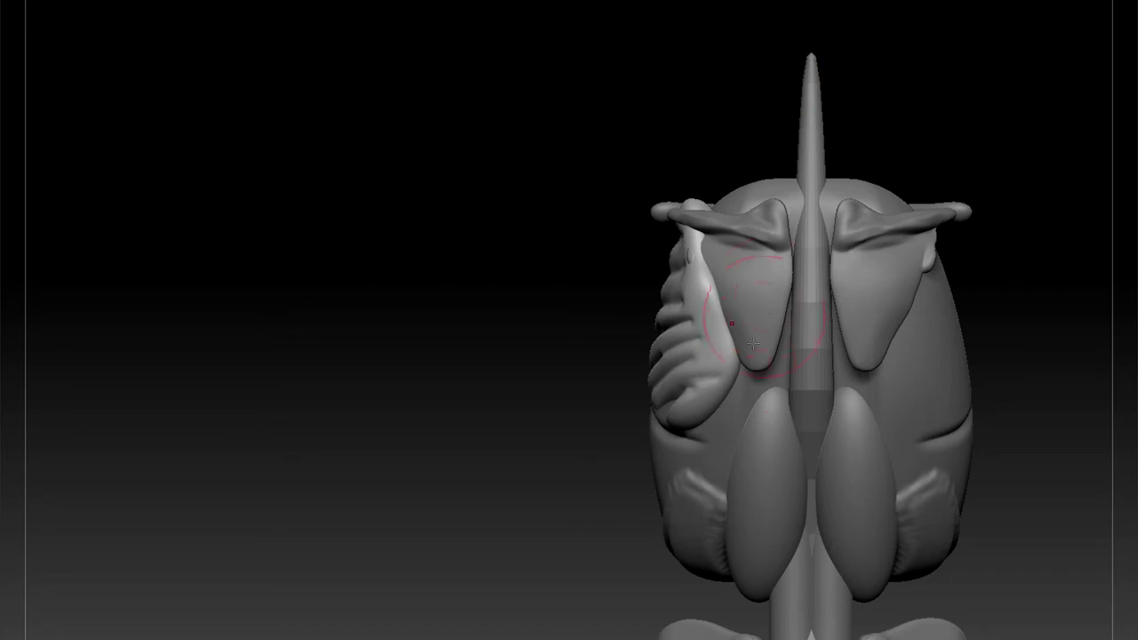
drag(727, 364, 751, 381)
drag(724, 406, 734, 412)
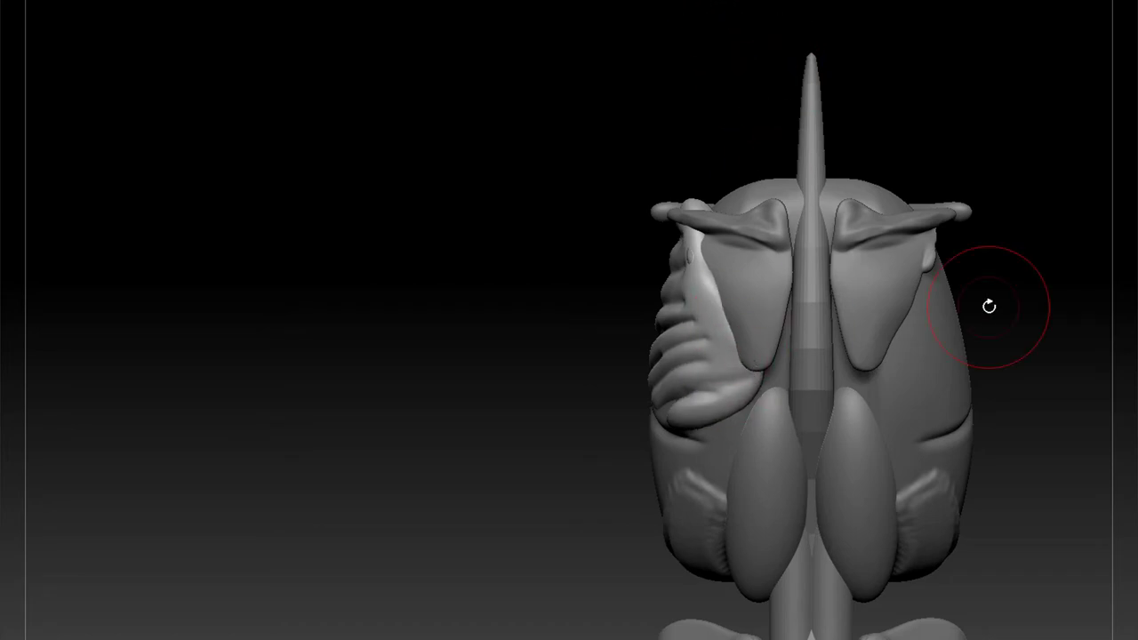
Undo the muscle edge pulls, the shoulder blade repositioning and the extra stroke on the muscle
key(ctrl+z)
key(ctrl+z)
key(ctrl+z)
key(ctrl+z)
key(ctrl+z)
key(ctrl+z)
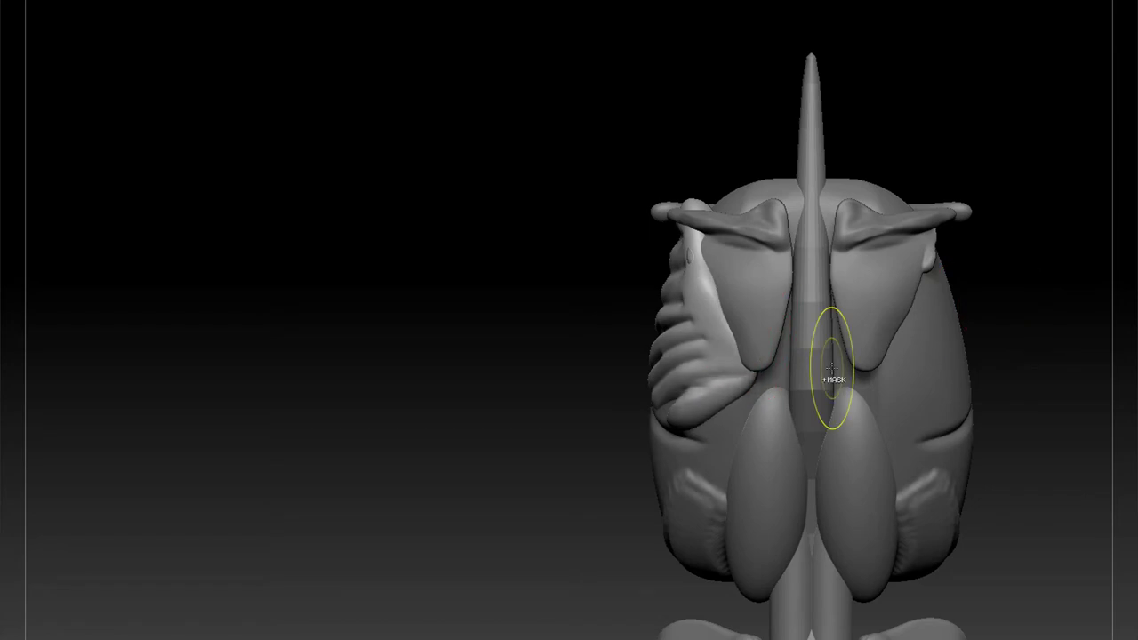
key(ctrl+z)
key(ctrl+z)
key(ctrl+z)
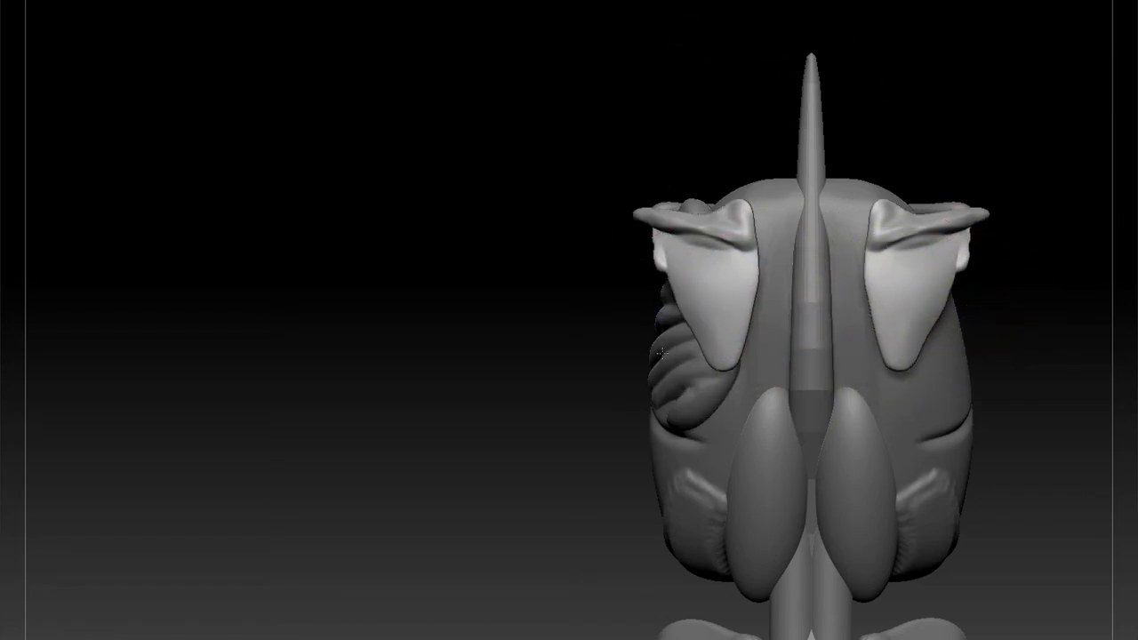
key(ctrl+z)
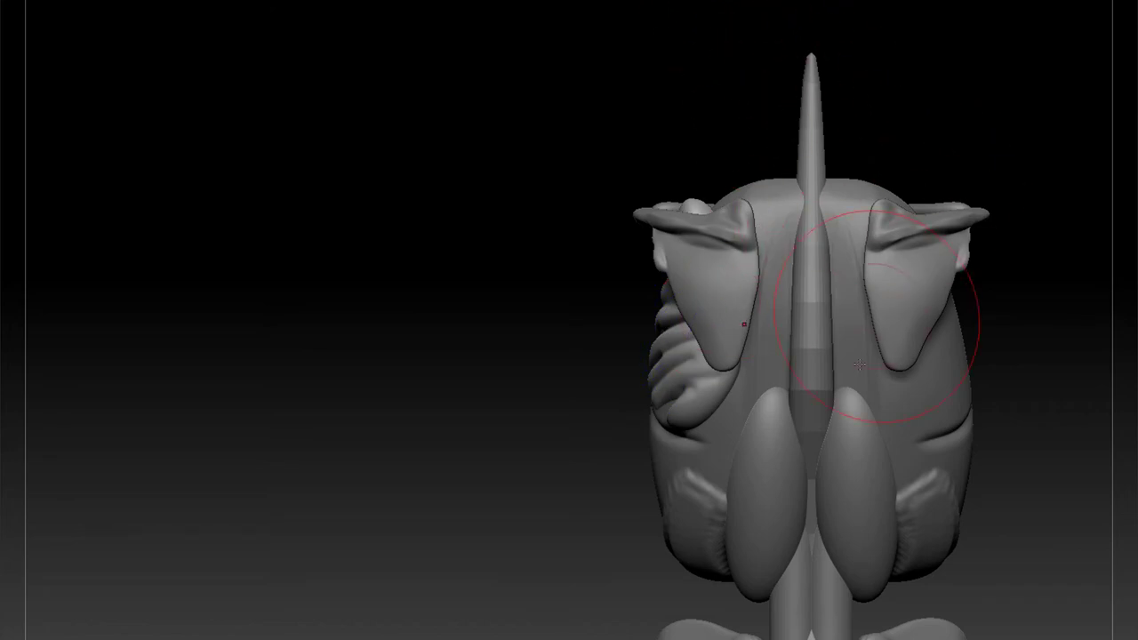
mouse_move(663, 341)
mouse_down()
mouse_move(635, 341)
mouse_move(637, 320)
mouse_up()
mouse_move(973, 387)
mouse_down()
mouse_move(973, 340)
mouse_move(869, 339)
mouse_up()
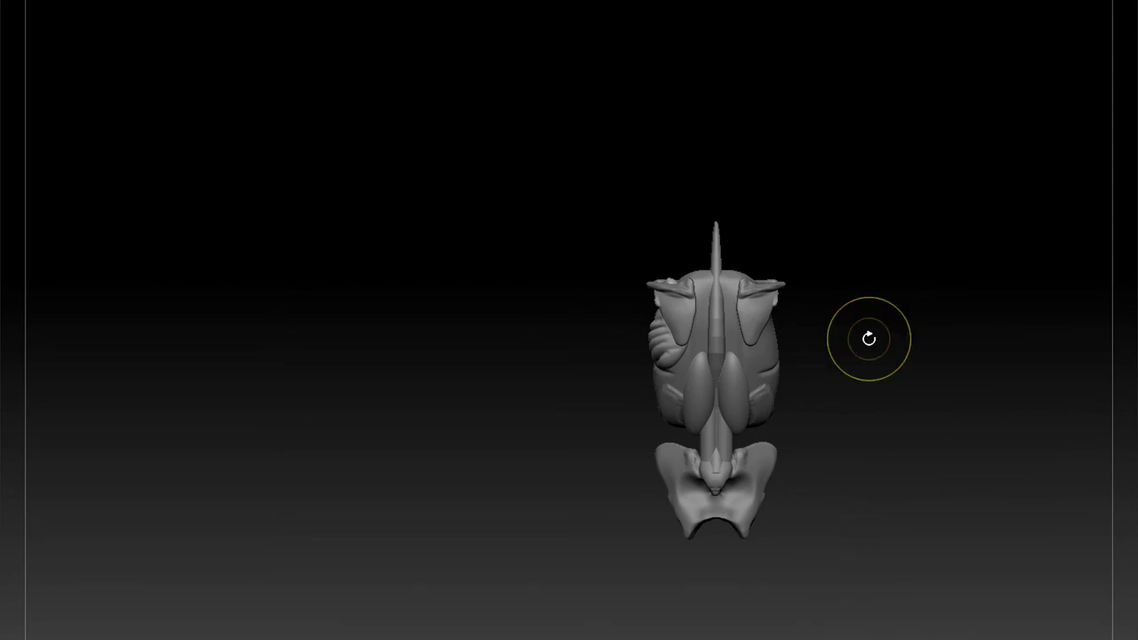
key(ctrl+z)
From the side, redefine the groove above the lowest finger of the rib-side muscle with a carving brush
drag(894, 411, 903, 525)
mouse_move(842, 459)
mouse_down()
mouse_move(1006, 465)
mouse_move(940, 414)
mouse_up()
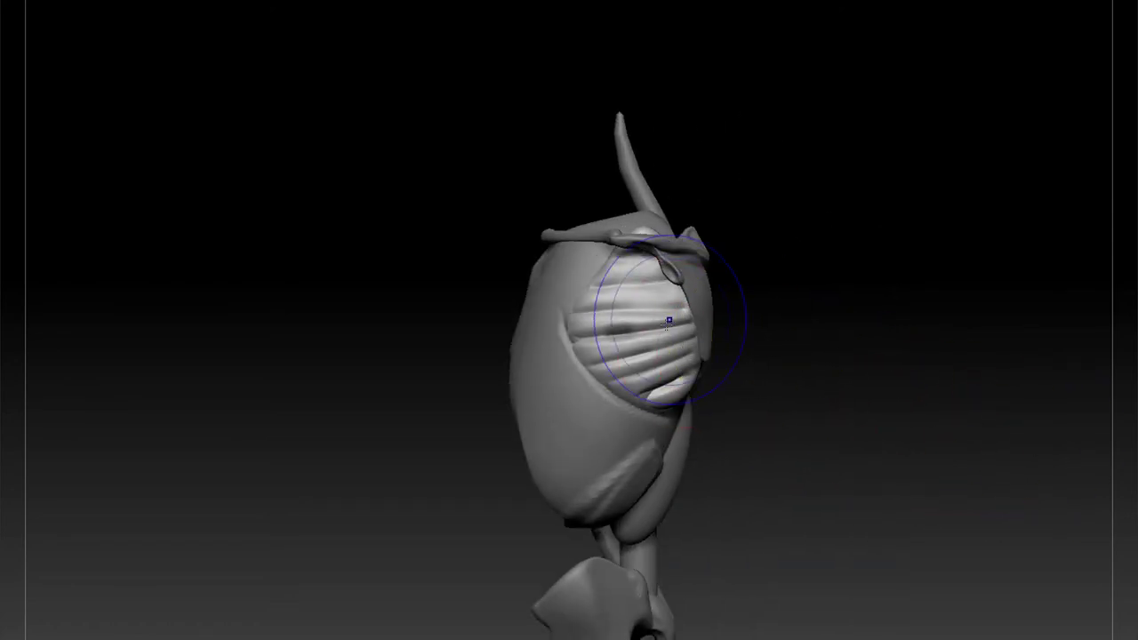
drag(770, 292, 718, 406)
mouse_move(569, 336)
mouse_down()
mouse_move(653, 378)
mouse_move(650, 285)
mouse_up()
mouse_move(756, 307)
mouse_down()
mouse_move(824, 320)
mouse_move(803, 318)
mouse_move(767, 193)
mouse_move(747, 5)
mouse_move(889, 312)
mouse_up()
key(b)
key(d)
click(1039, 369)
drag(711, 425, 662, 456)
Mask the front ends of the fingers, smooth the rear part of the muscle, and clear the mask
mouse_move(712, 405)
mouse_down()
mouse_move(638, 427)
mouse_move(603, 398)
mouse_up()
drag(627, 354, 549, 372)
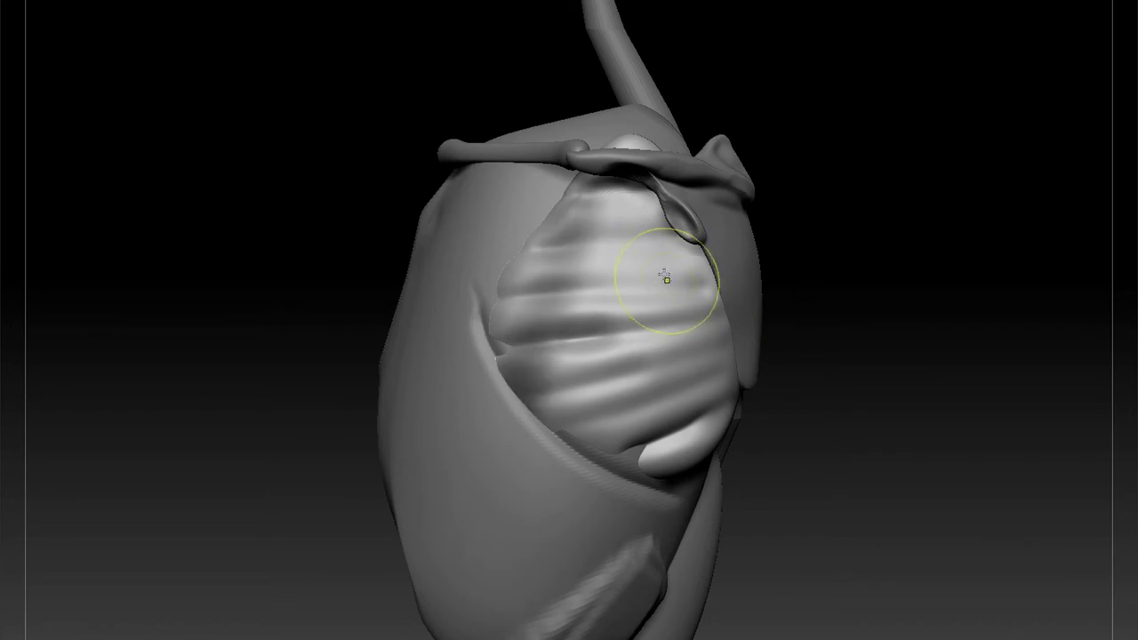
drag(657, 267, 628, 265)
drag(835, 309, 844, 409)
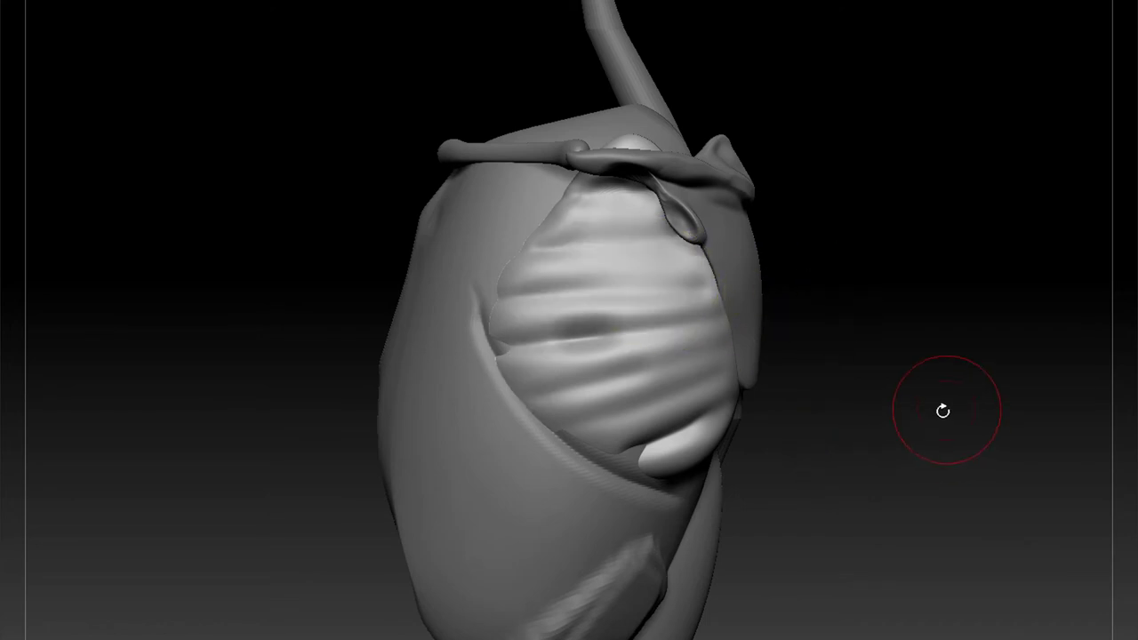
drag(943, 413, 836, 361)
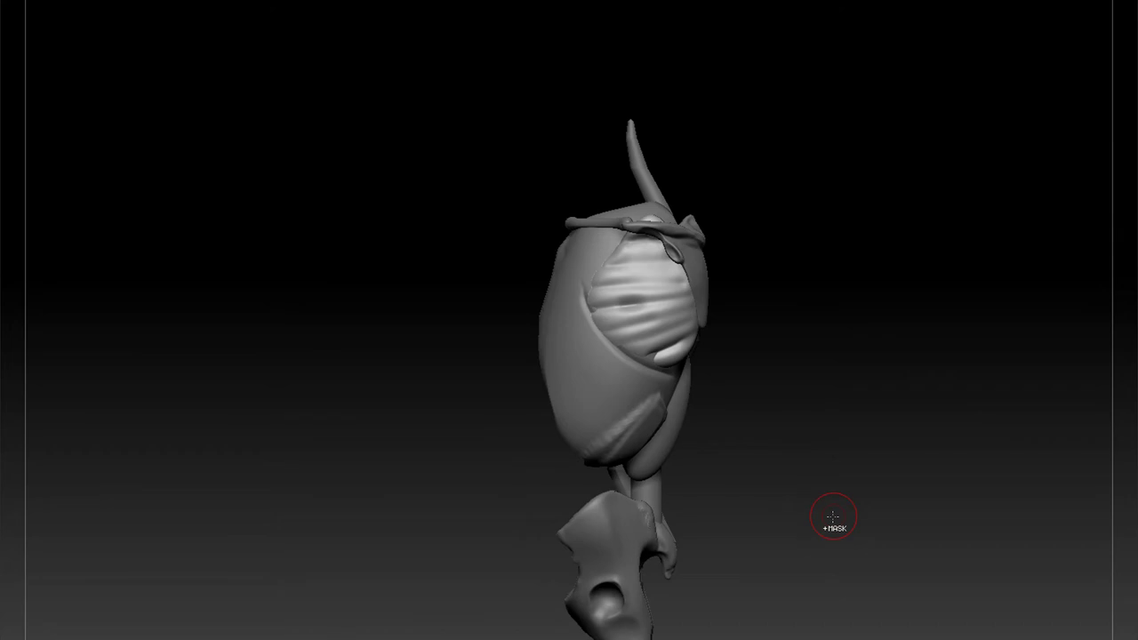
drag(639, 286, 674, 342)
drag(780, 356, 794, 407)
Insert a Sphere3D from the back view and shrink it to fit between the shoulder blades
drag(876, 483, 813, 470)
drag(961, 399, 889, 471)
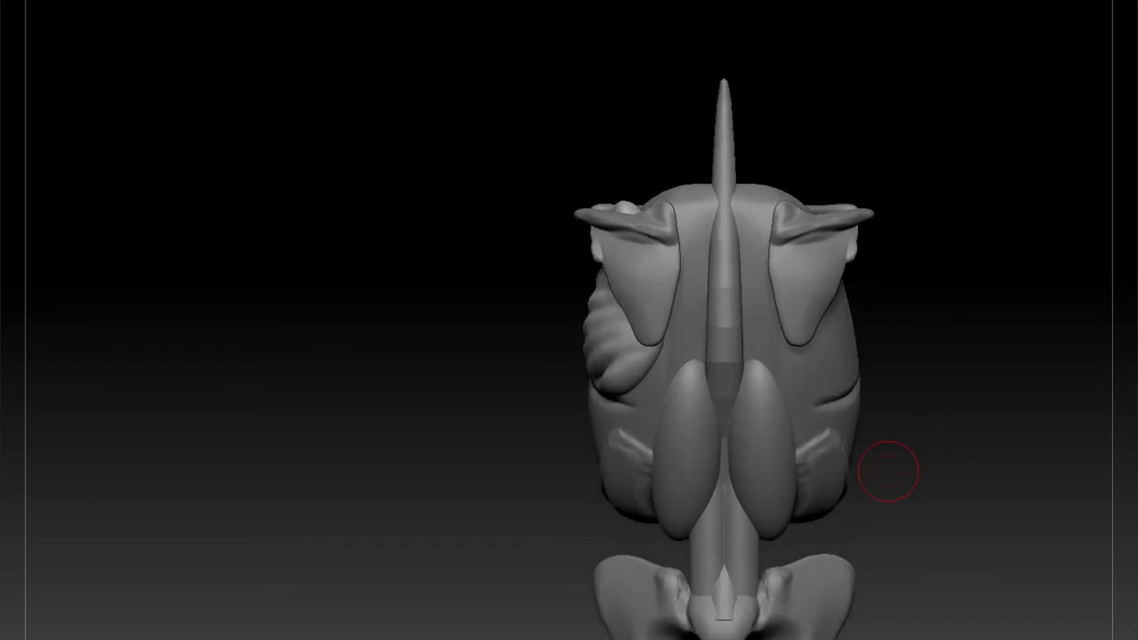
click(1112, 253)
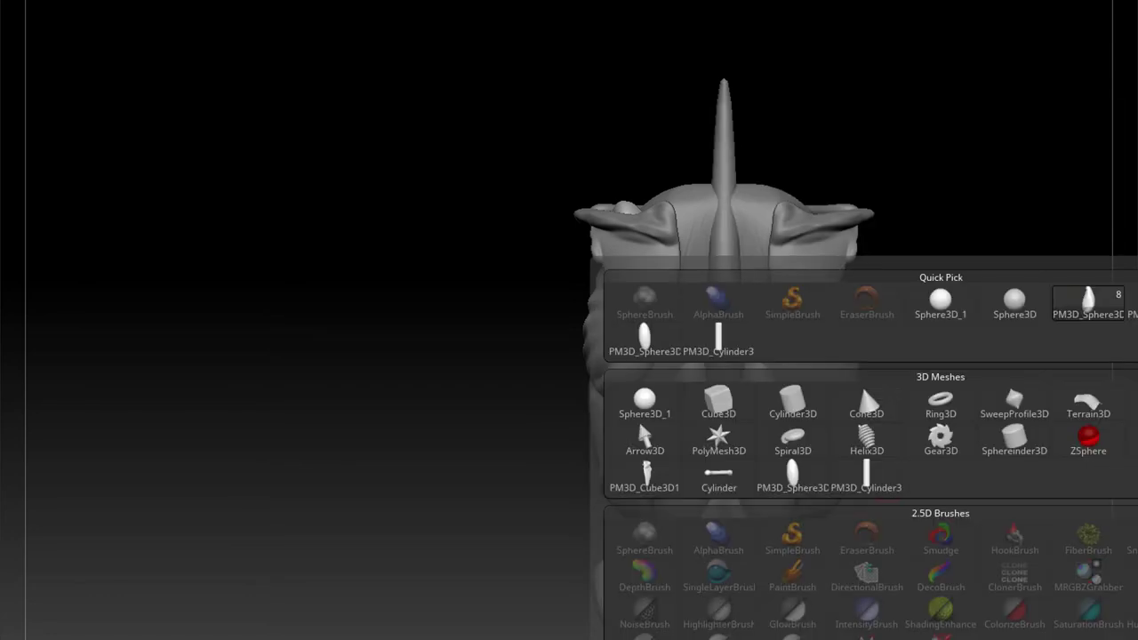
click(1015, 300)
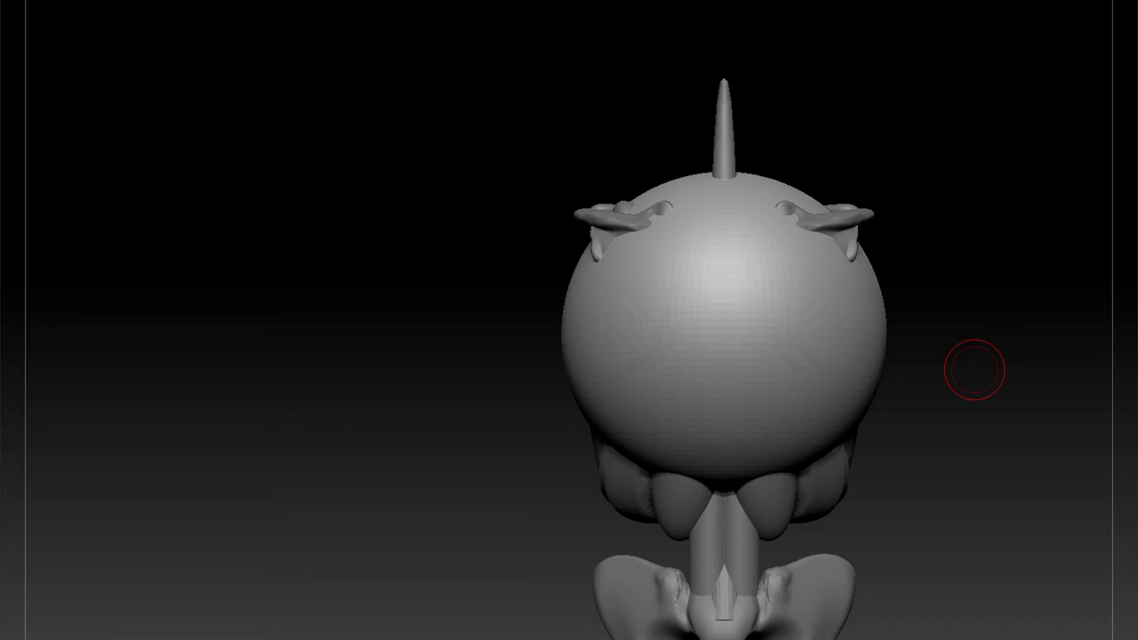
key(w)
drag(935, 303, 1021, 307)
drag(558, 373, 745, 373)
mouse_move(651, 372)
mouse_down()
mouse_move(757, 303)
mouse_move(678, 302)
mouse_up()
drag(876, 302, 886, 291)
Scale the sphere down further and move it between the left shoulder blade and the spine
drag(727, 261, 801, 254)
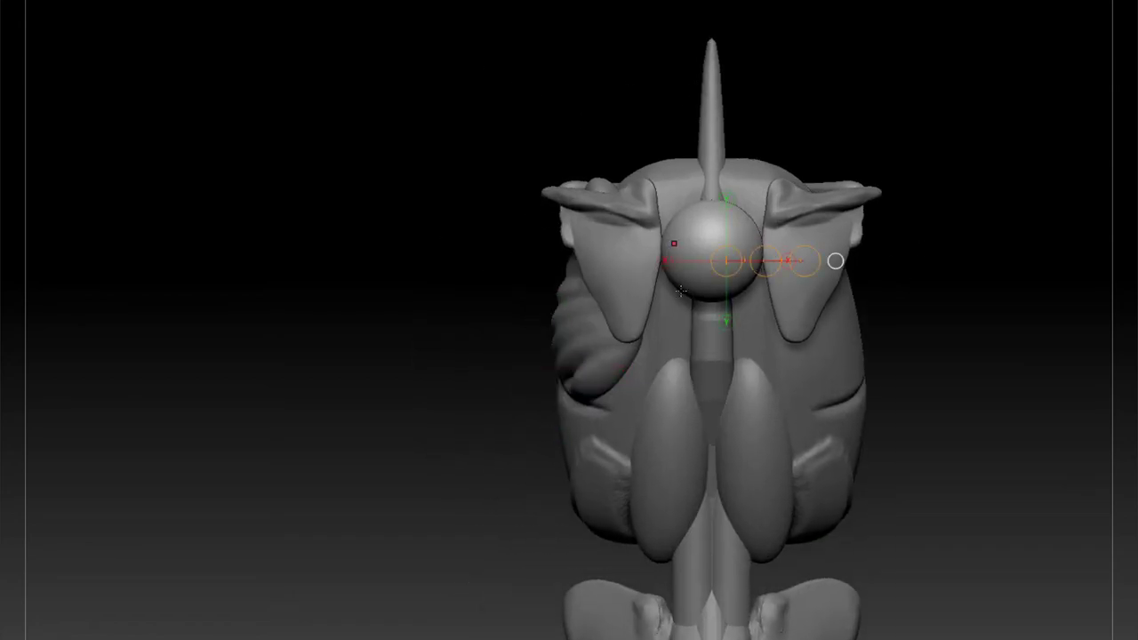
mouse_move(688, 281)
mouse_down()
mouse_move(756, 282)
mouse_move(757, 253)
mouse_move(726, 255)
mouse_move(773, 246)
mouse_move(695, 289)
mouse_up()
key(q)
key(w)
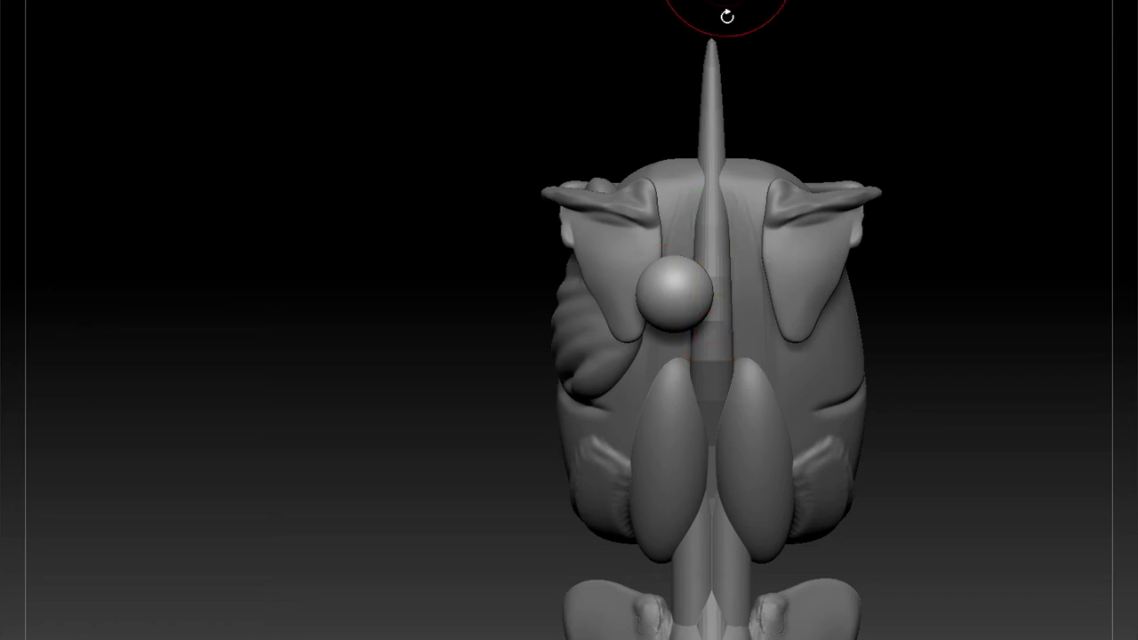
Stretch the sphere up to the base of the neck and push it against the back as a long strip
mouse_move(712, 254)
mouse_down()
mouse_move(687, 227)
mouse_move(678, 183)
mouse_move(689, 200)
mouse_up()
mouse_move(764, 101)
mouse_down()
mouse_move(872, 184)
mouse_move(760, 163)
mouse_move(639, 161)
mouse_up()
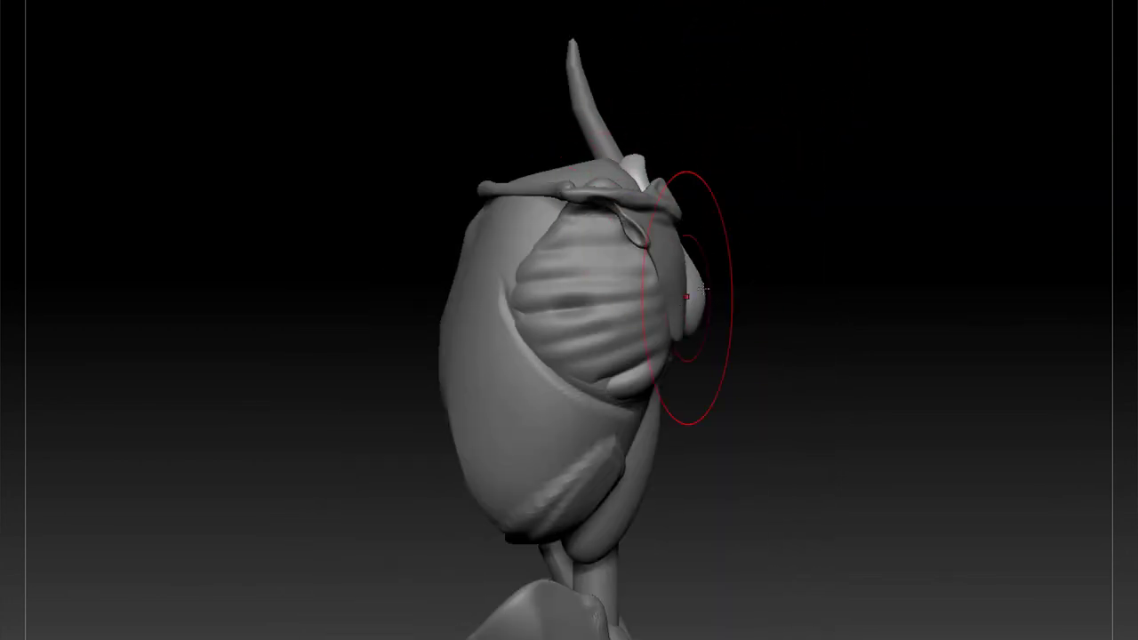
mouse_move(716, 284)
mouse_down()
mouse_move(824, 254)
mouse_move(568, 280)
mouse_move(534, 255)
mouse_move(544, 186)
mouse_up()
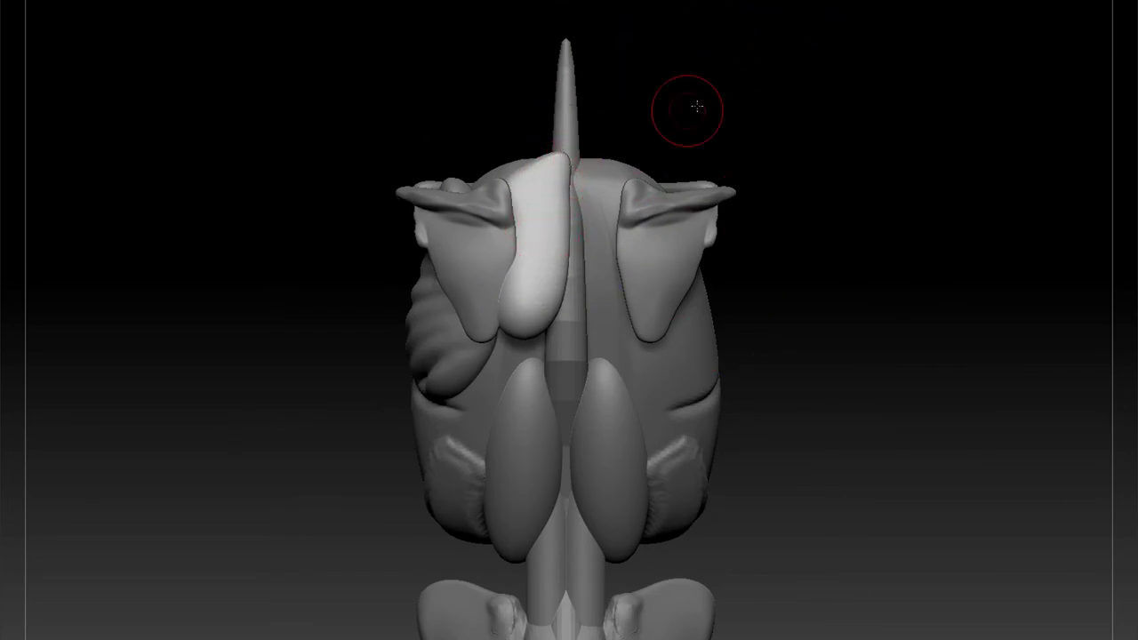
drag(694, 109, 666, 83)
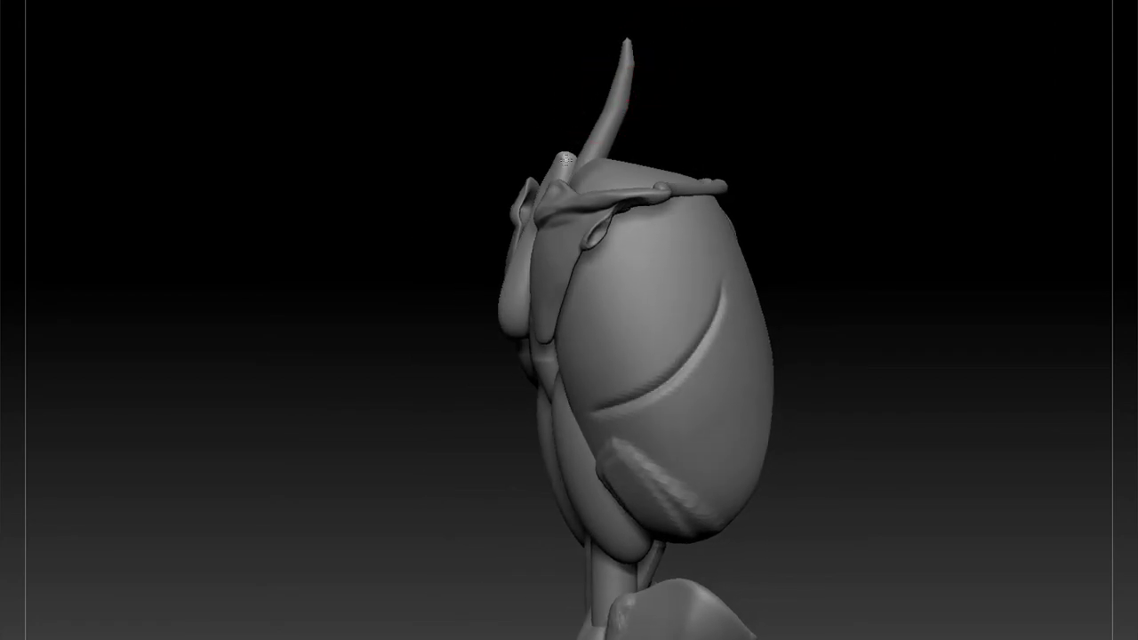
drag(568, 160, 571, 170)
drag(697, 131, 799, 90)
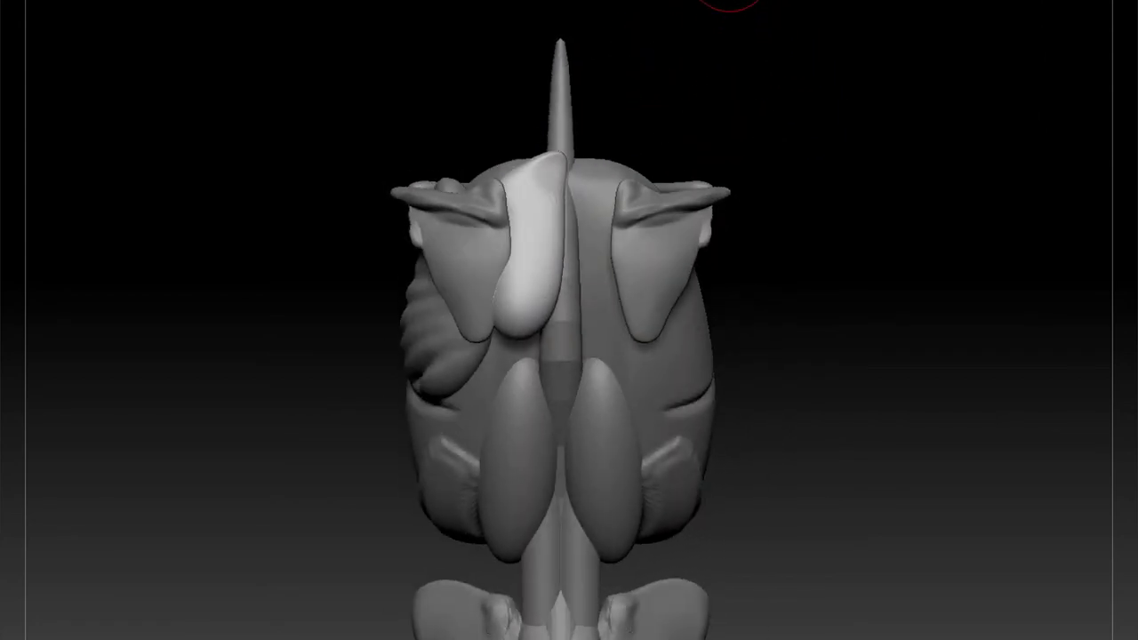
Flatten the strip's surface and taper its lower end toward the lower tip of the left shoulder blade
mouse_move(549, 203)
mouse_down()
mouse_move(551, 287)
mouse_move(514, 308)
mouse_up()
drag(535, 236, 515, 284)
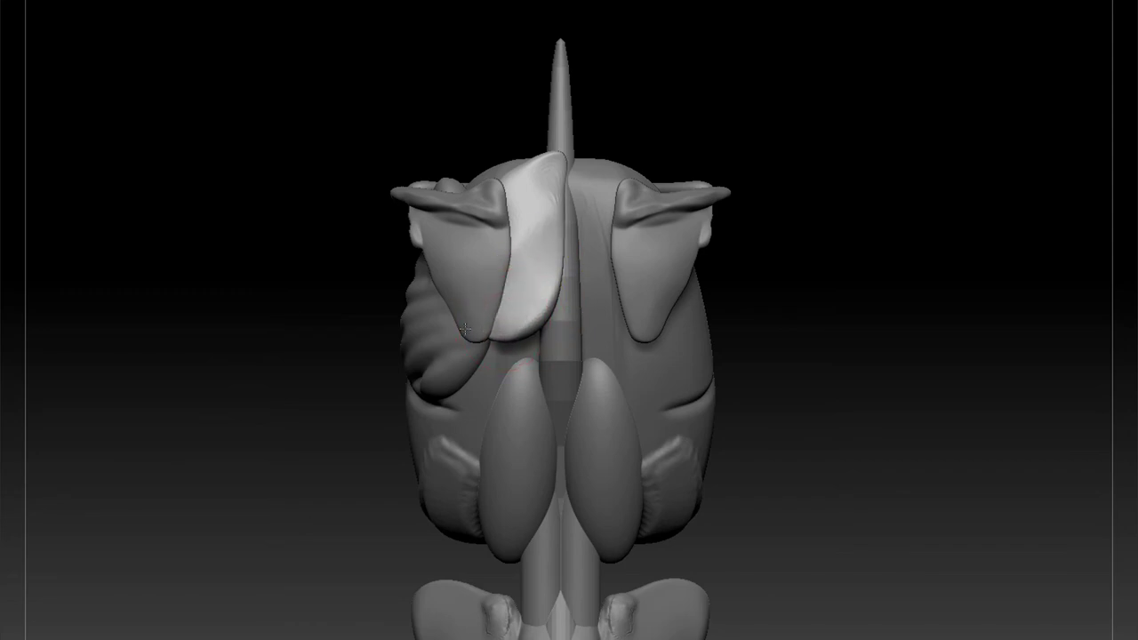
mouse_move(534, 330)
mouse_down()
mouse_move(505, 327)
mouse_move(539, 297)
mouse_up()
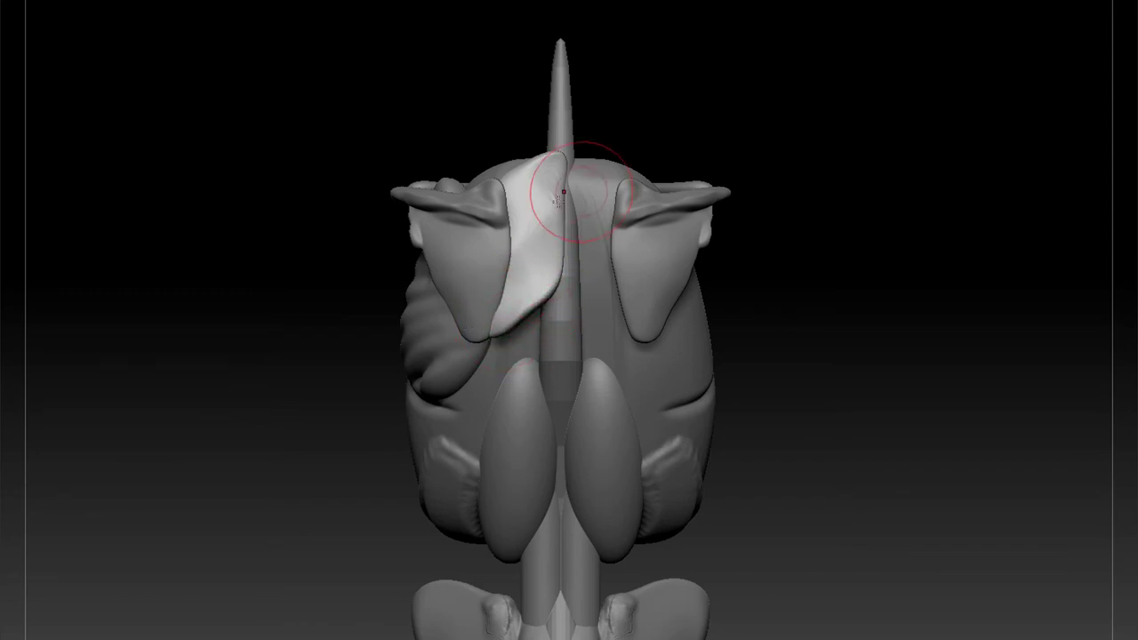
drag(564, 198, 547, 204)
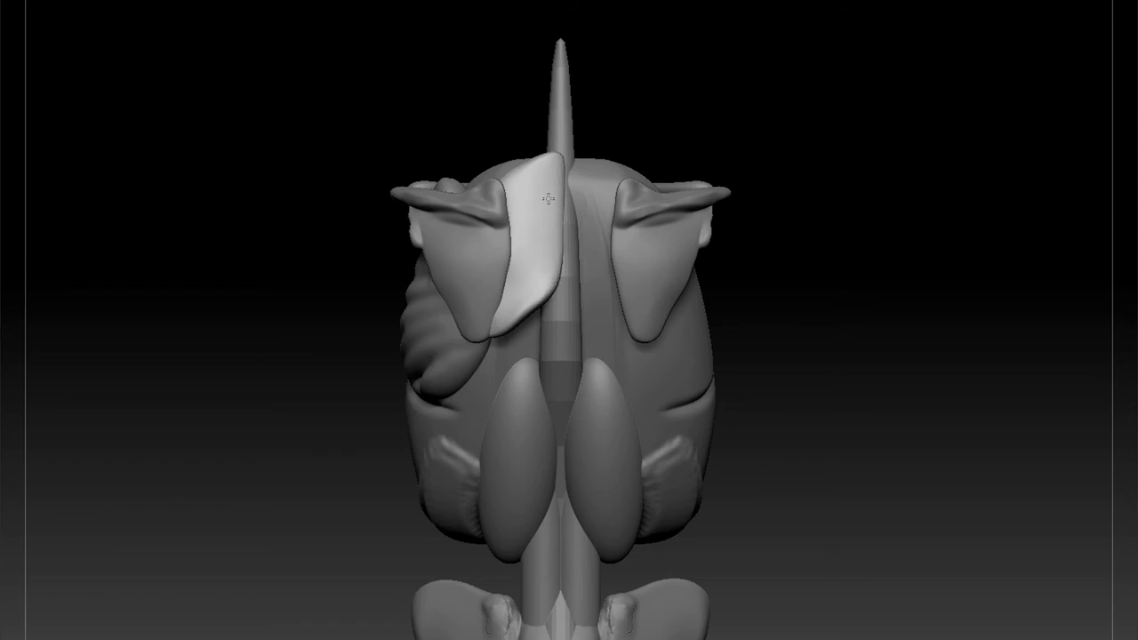
Widen the flat strip between the spine and left shoulder blade and tuck its outer edge against the blade
drag(542, 281, 635, 322)
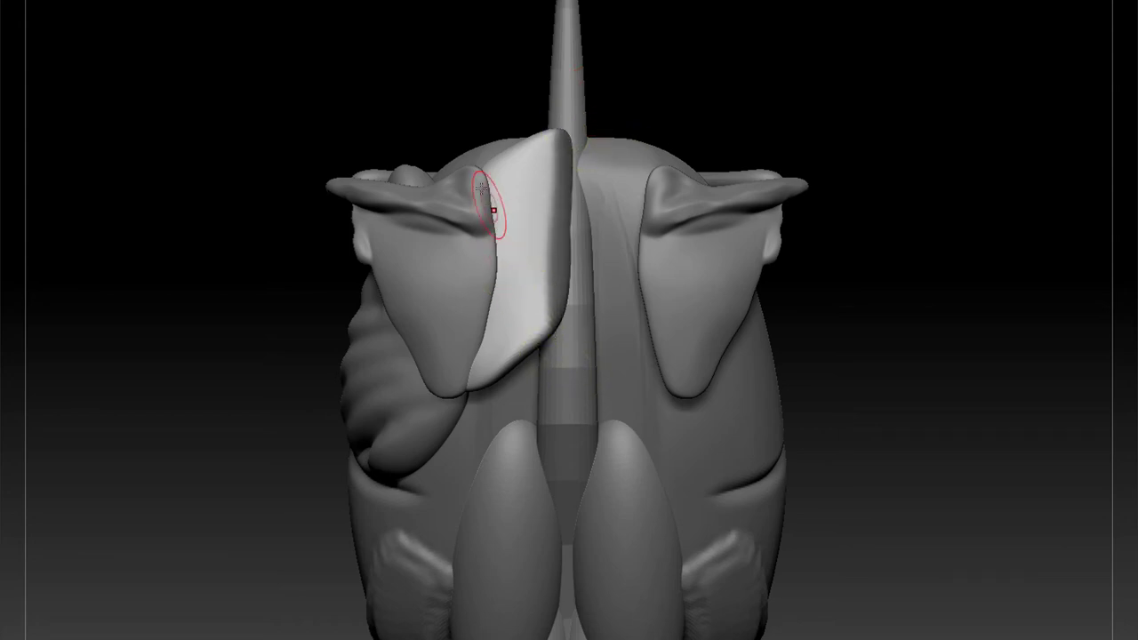
mouse_move(488, 198)
mouse_down()
mouse_move(484, 369)
mouse_move(504, 343)
mouse_up()
drag(782, 124, 800, 101)
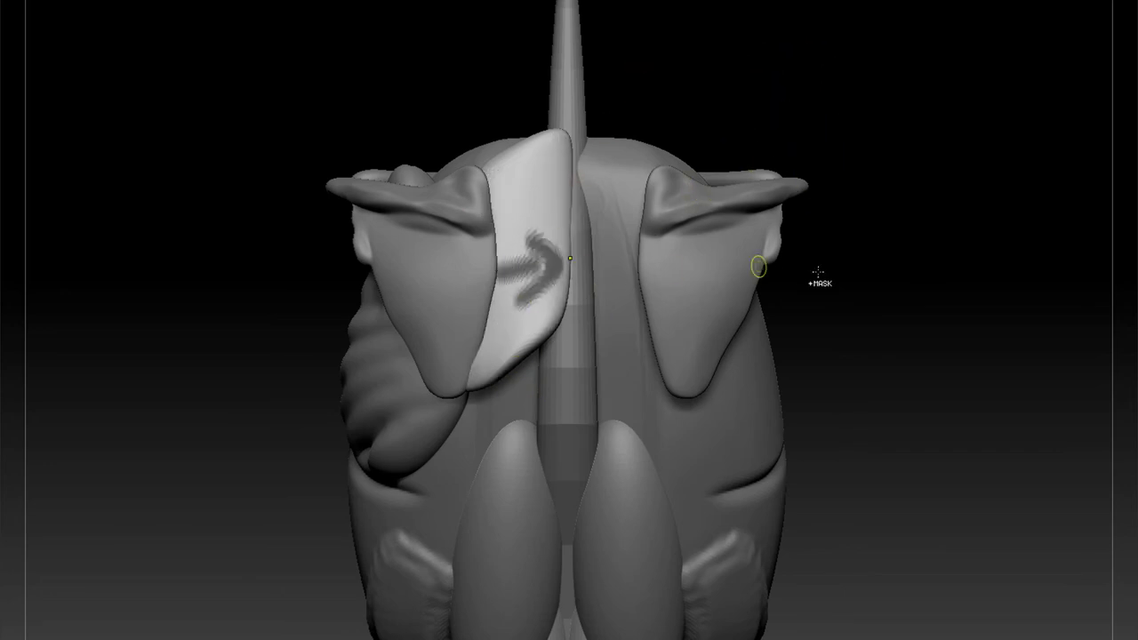
Try moving both shoulder blades slightly inward toward the spine
alt+click(465, 288)
key(w)
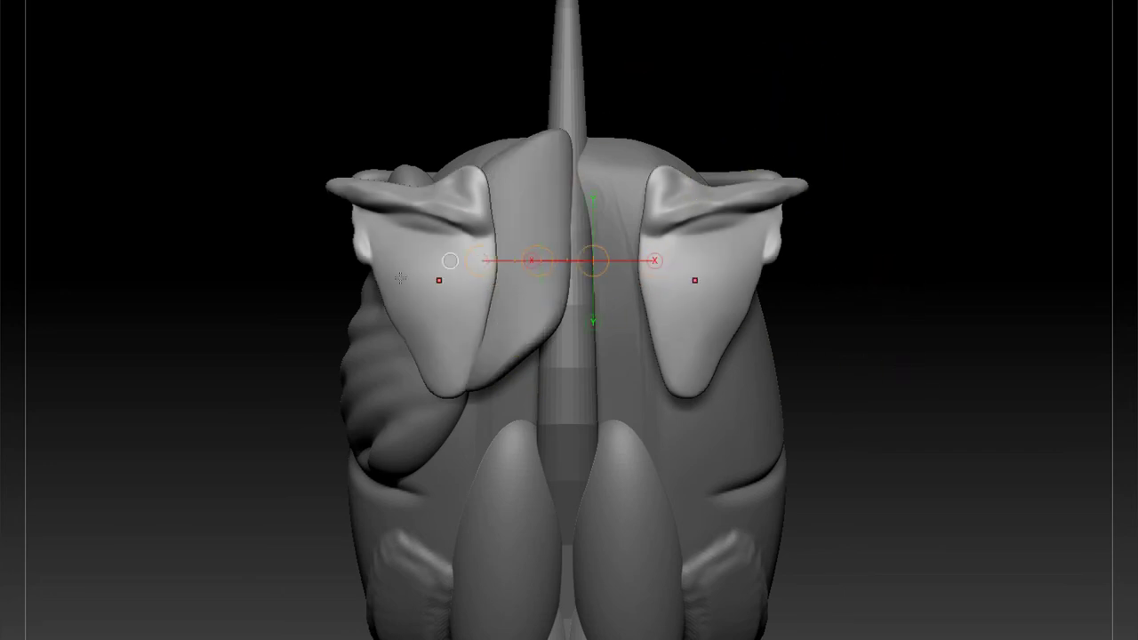
mouse_move(365, 254)
mouse_down()
mouse_move(491, 254)
mouse_move(450, 253)
mouse_up()
key(q)
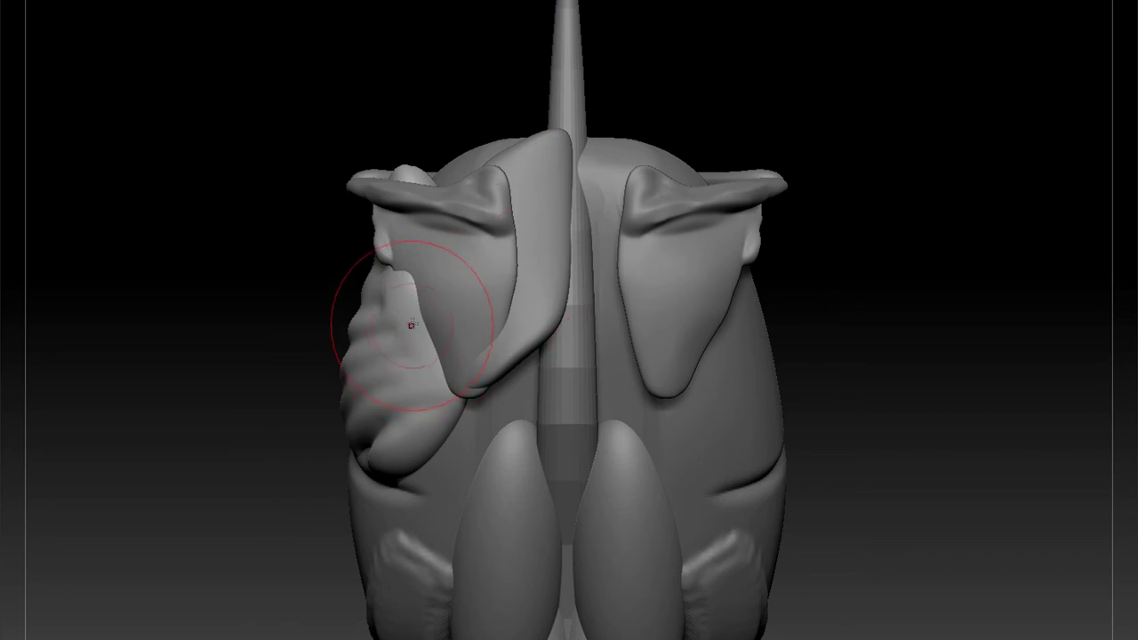
Extend the grooved rib-side muscle's rear edge beneath and past the lower tip of the left shoulder blade
drag(427, 306, 416, 291)
mouse_move(454, 409)
mouse_down()
mouse_move(430, 432)
mouse_move(473, 425)
mouse_up()
Try subdividing the strip between spine and shoulder blade and building up its surface into a thicker, rounded muscle
alt+click(534, 294)
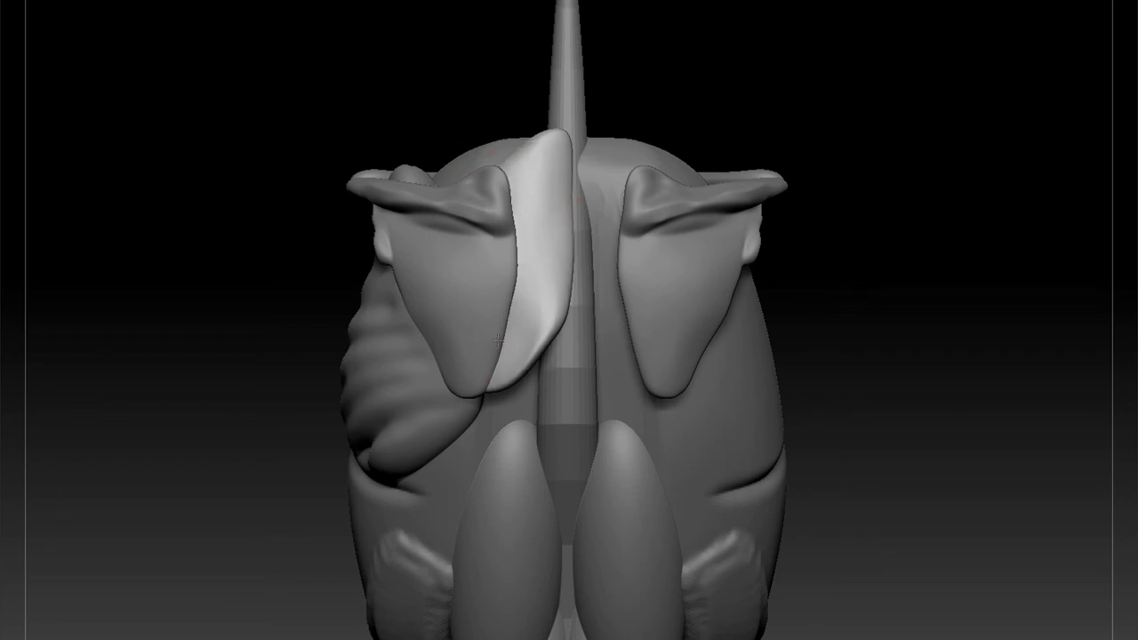
key(ctrl+d)
mouse_move(537, 238)
mouse_down()
mouse_move(543, 207)
mouse_move(537, 302)
mouse_move(542, 294)
mouse_move(543, 215)
mouse_move(521, 338)
mouse_move(536, 190)
mouse_move(524, 301)
mouse_up()
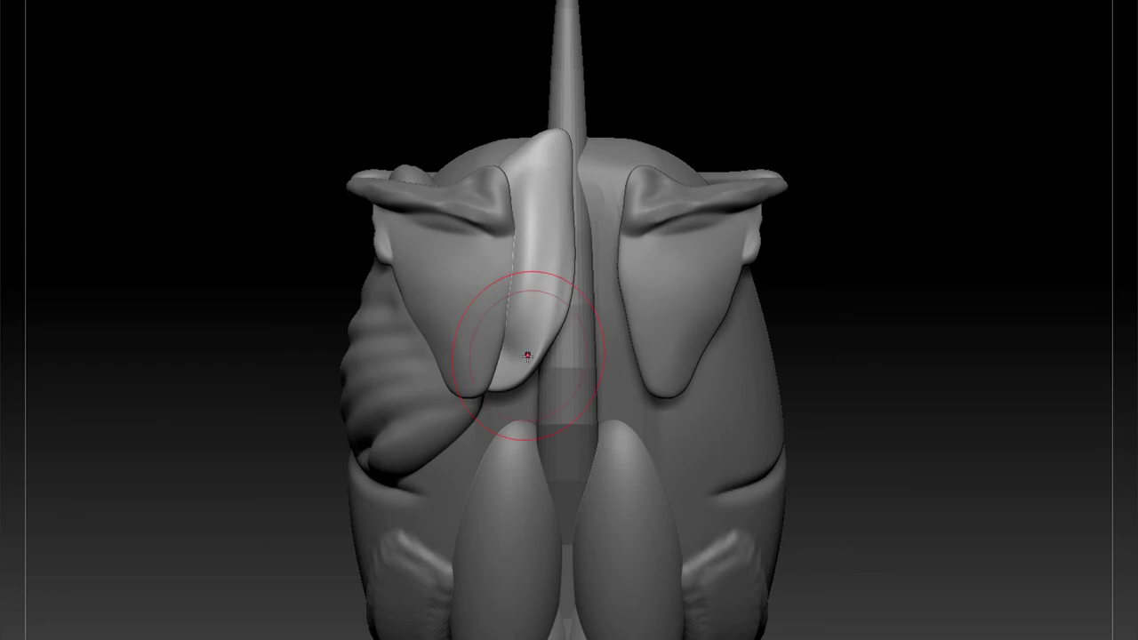
drag(717, 0, 707, 0)
mouse_move(560, 327)
mouse_down()
mouse_move(512, 390)
mouse_move(565, 302)
mouse_move(495, 395)
mouse_move(561, 319)
mouse_up()
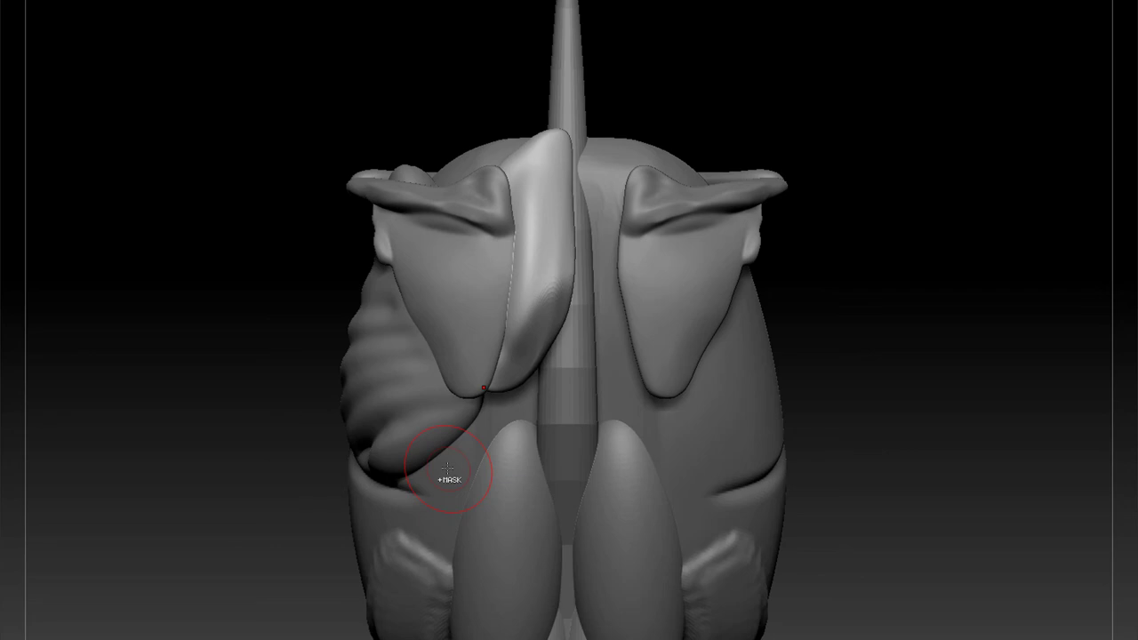
Undo the strip's build-up and the shoulder blades' inward move, and reselect the strip
key(ctrl+z)
key(ctrl+z)
key(ctrl+z)
key(ctrl+z)
key(ctrl+z)
key(ctrl+z)
key(ctrl+z)
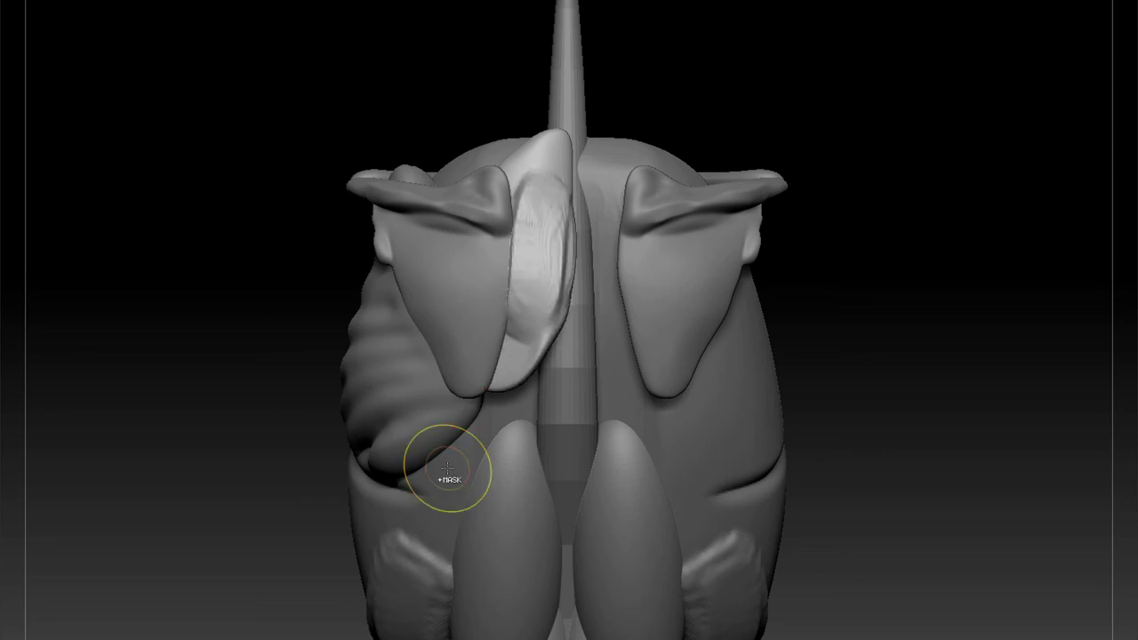
key(ctrl+z)
key(ctrl+z)
key(ctrl+z)
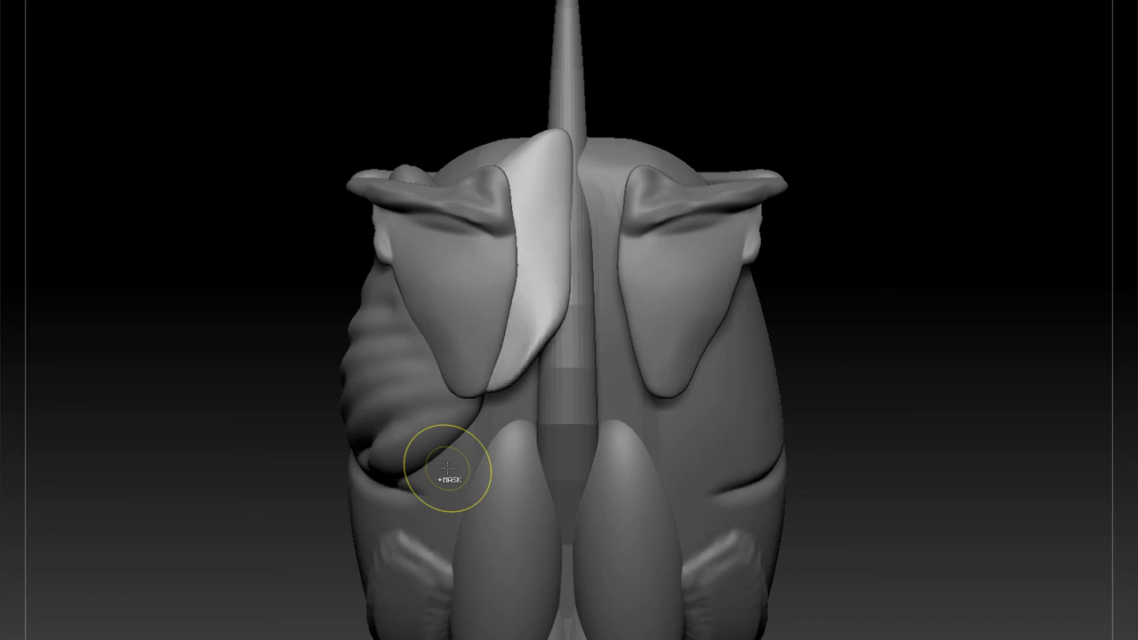
key(ctrl+z)
key(ctrl+z)
key(ctrl+z)
key(ctrl+z)
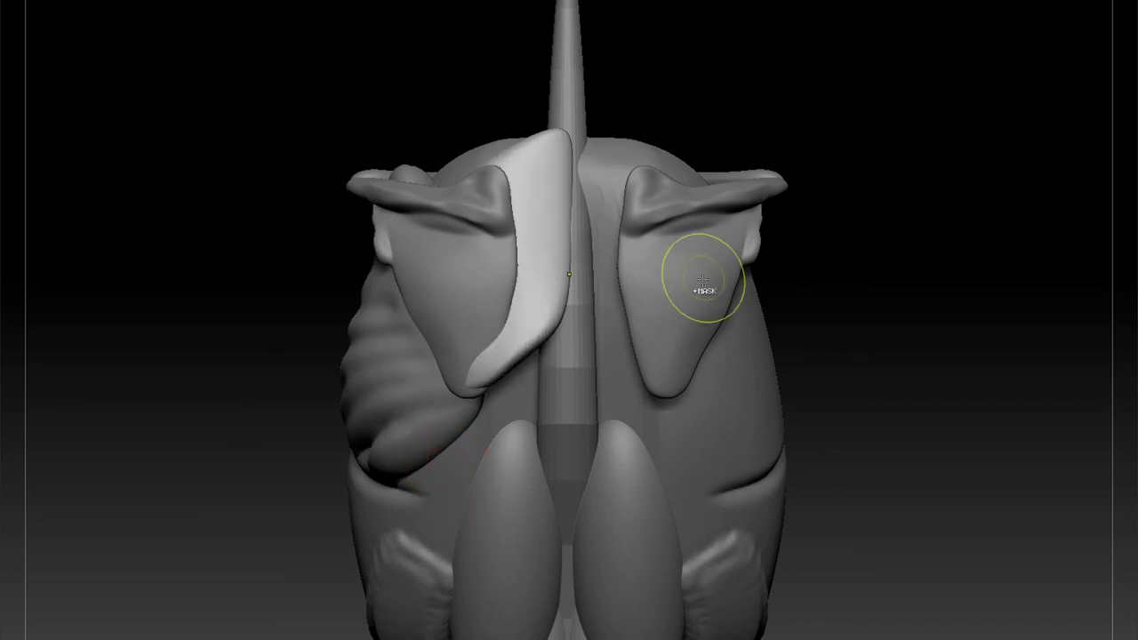
alt+click(707, 282)
key(ctrl+z)
alt+click(525, 216)
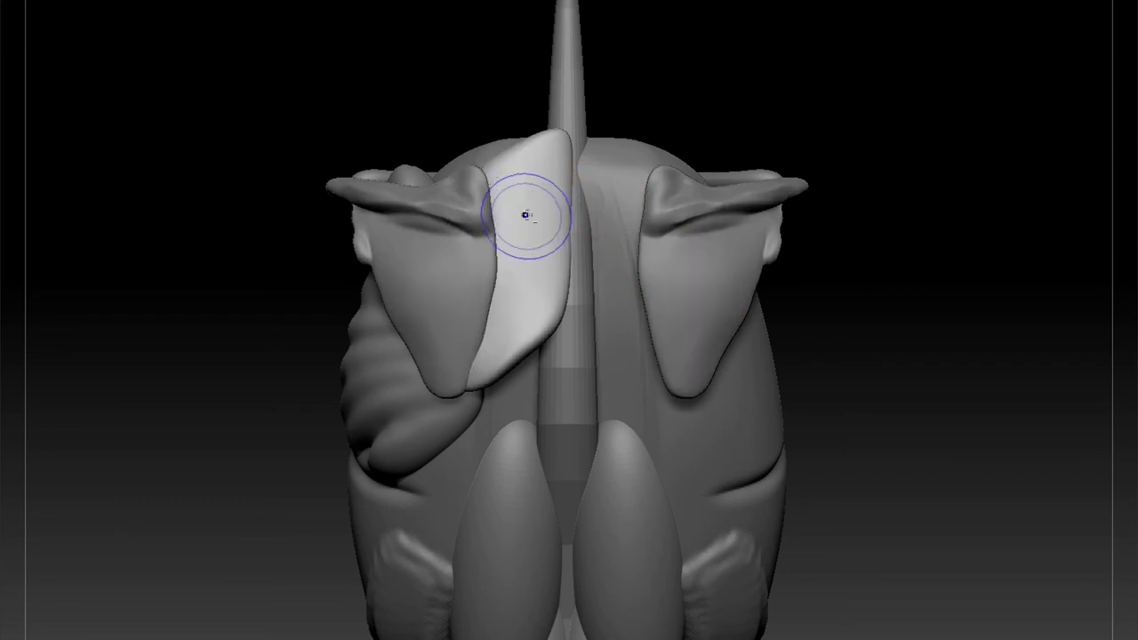
Push and smooth the strip's upper end against the back and the left shoulder blade's inner edge
mouse_move(813, 69)
ctrl+mouse_down()
mouse_move(842, 175)
mouse_move(835, 200)
ctrl+mouse_up()
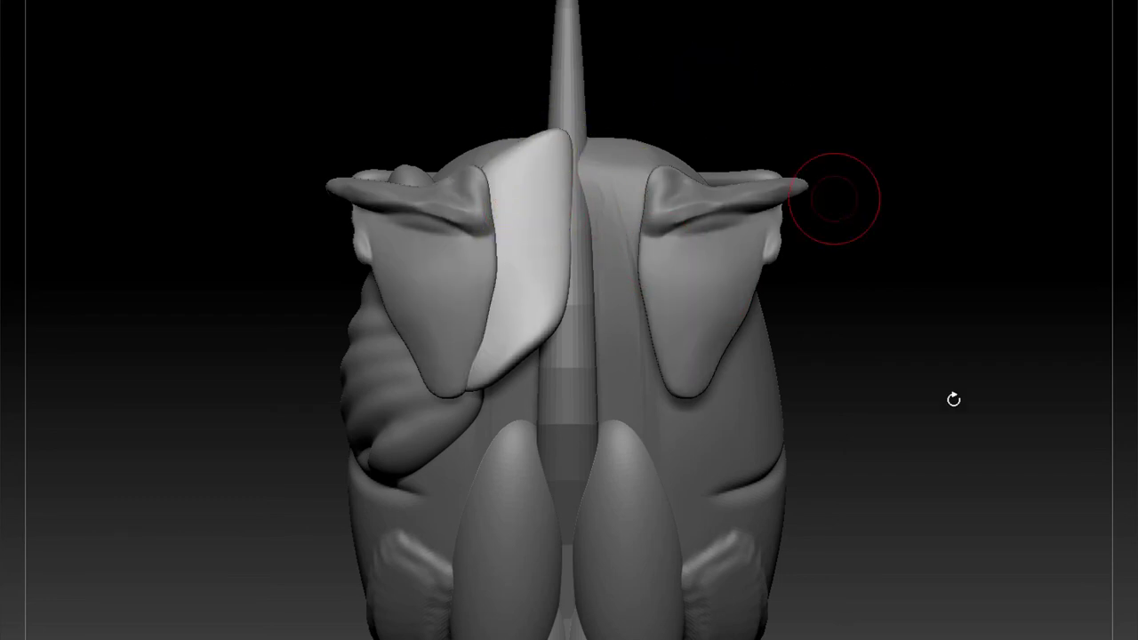
mouse_move(955, 399)
mouse_down()
mouse_move(938, 275)
mouse_move(889, 160)
mouse_up()
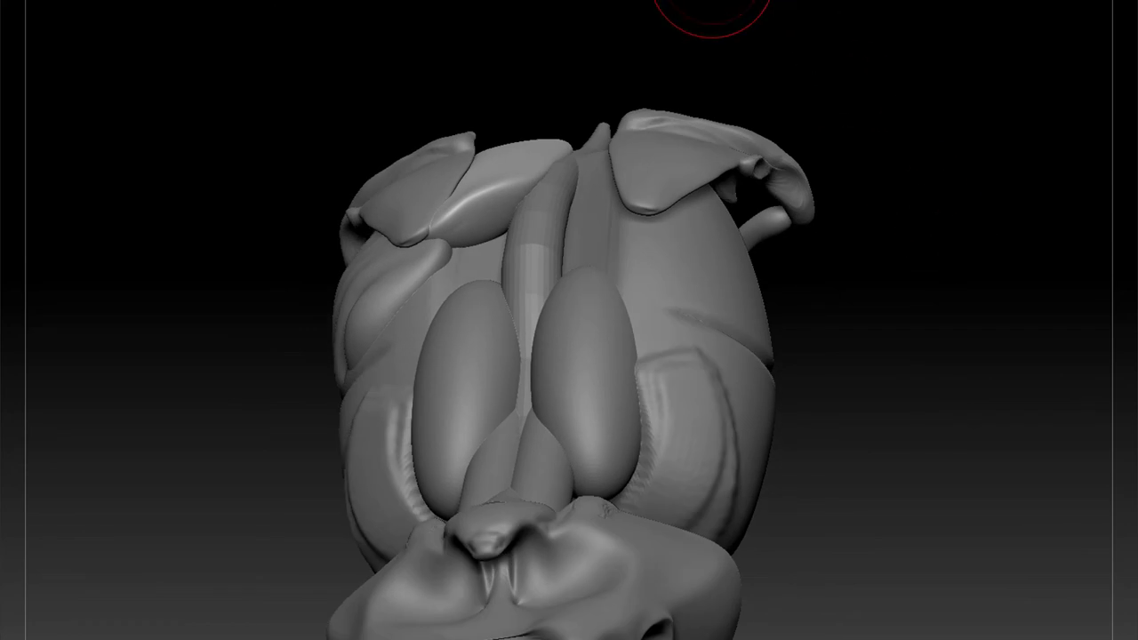
drag(522, 38, 525, 101)
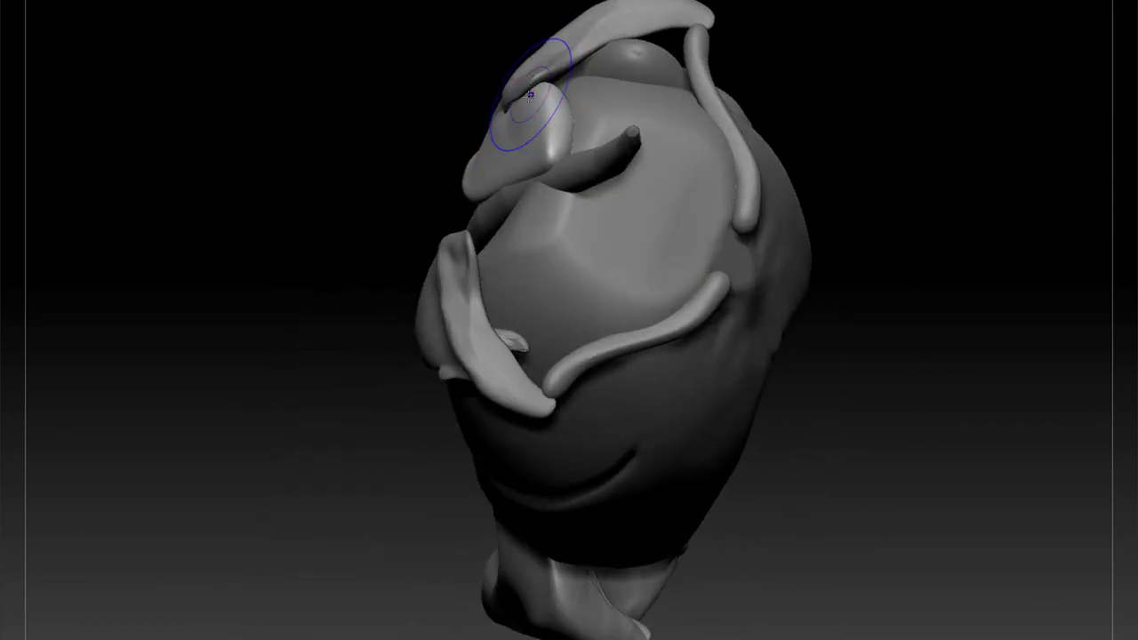
drag(766, 131, 741, 210)
drag(614, 110, 610, 234)
Mask the flat rear faces of both shoulder blades and check their fit against the strip from a low angle
alt+click(530, 233)
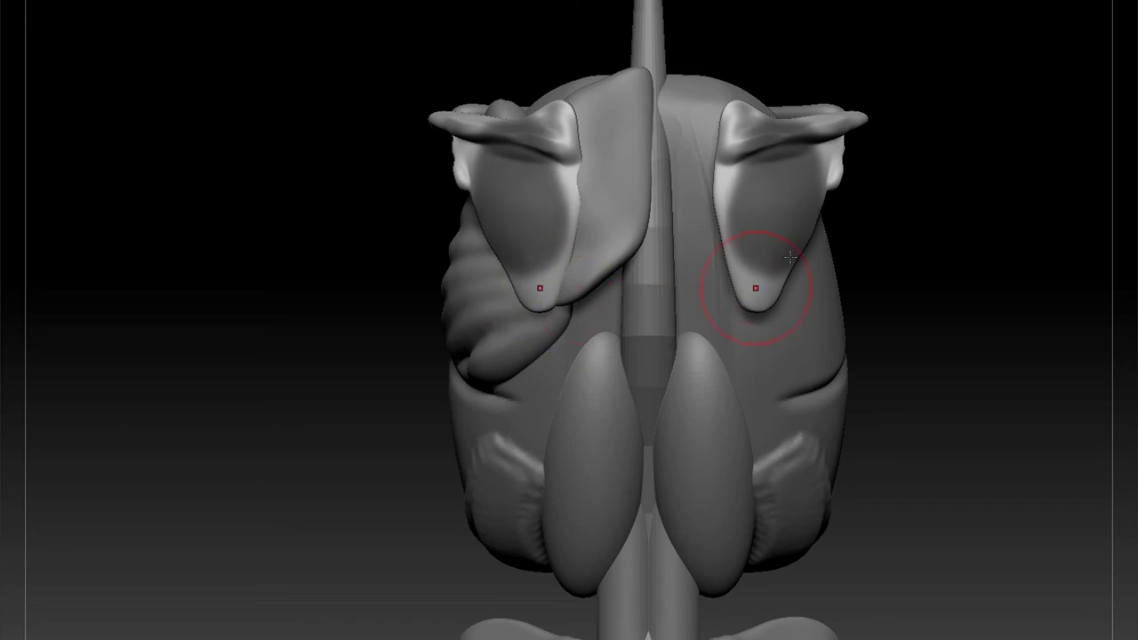
mouse_move(894, 188)
mouse_down()
mouse_move(948, 112)
mouse_move(707, 133)
mouse_up()
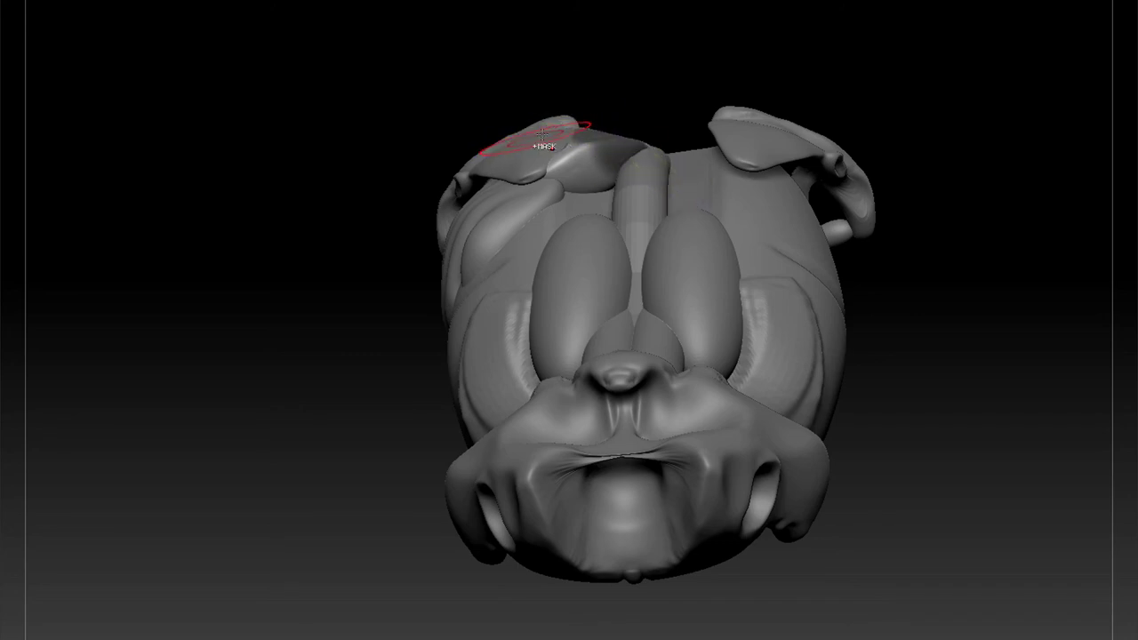
drag(579, 72, 653, 167)
drag(948, 147, 949, 342)
drag(846, 168, 863, 170)
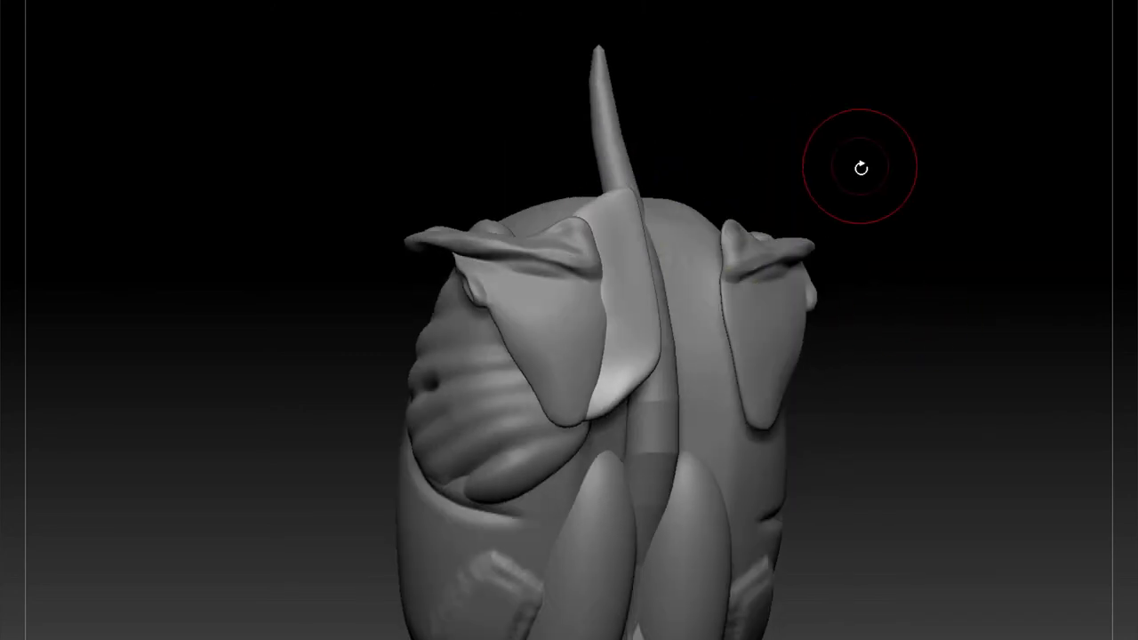
Try to extend the strip's upper end outward across the top of the left shoulder blade
drag(582, 207, 473, 210)
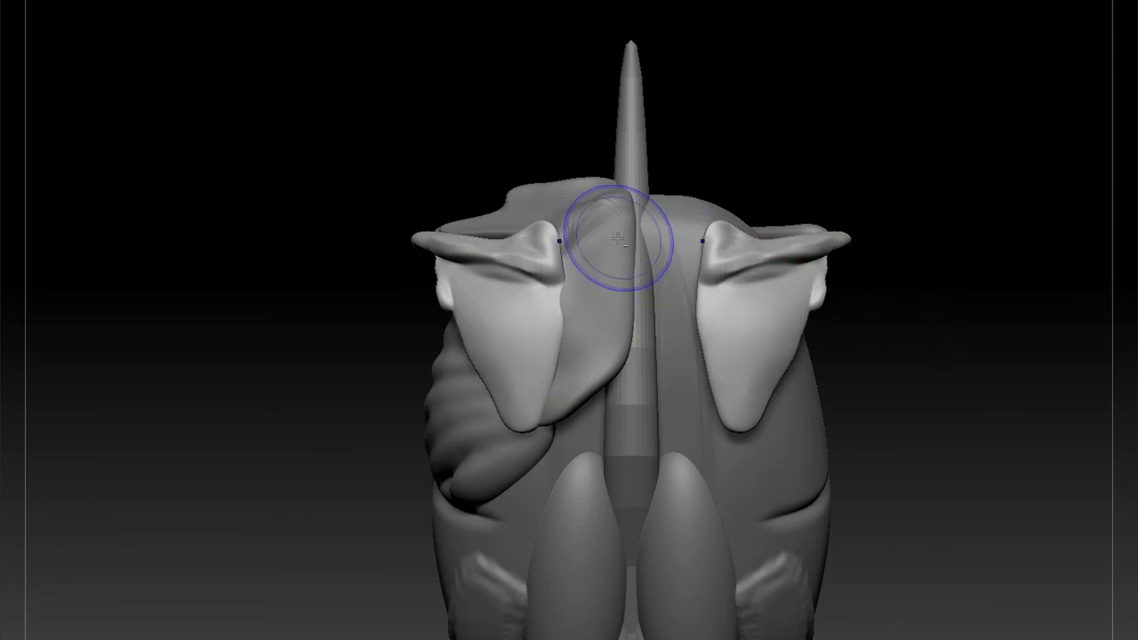
alt+click(580, 194)
key(ctrl+z)
key(ctrl+z)
key(ctrl+z)
key(ctrl+z)
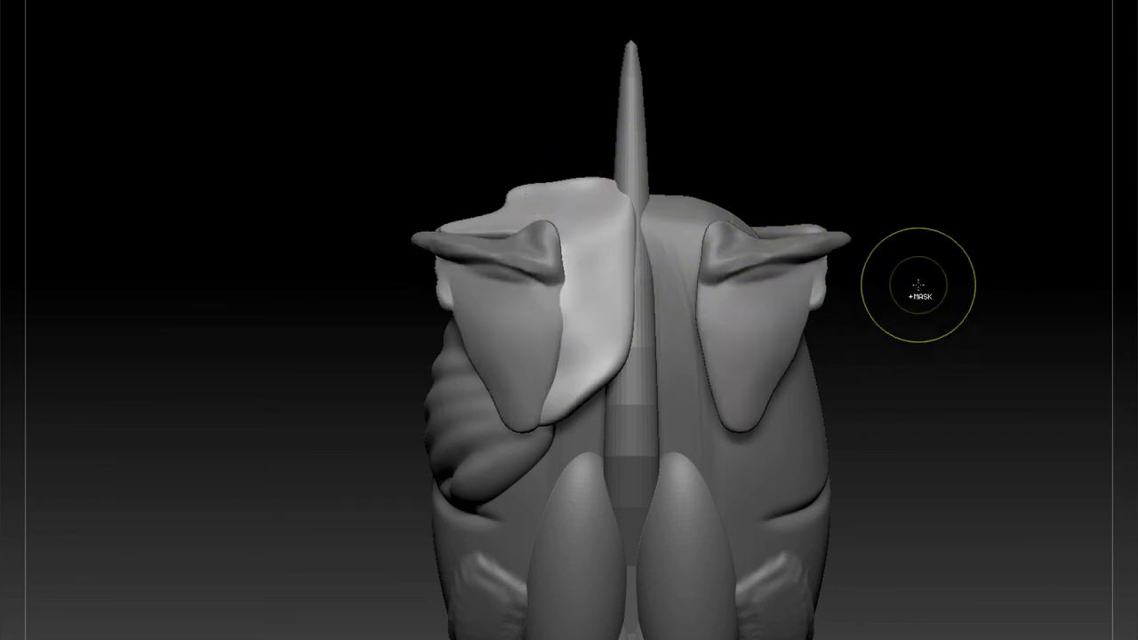
Carve a diagonal groove across the strip's upper part, from the spine down to the left shoulder blade
drag(964, 350, 914, 259)
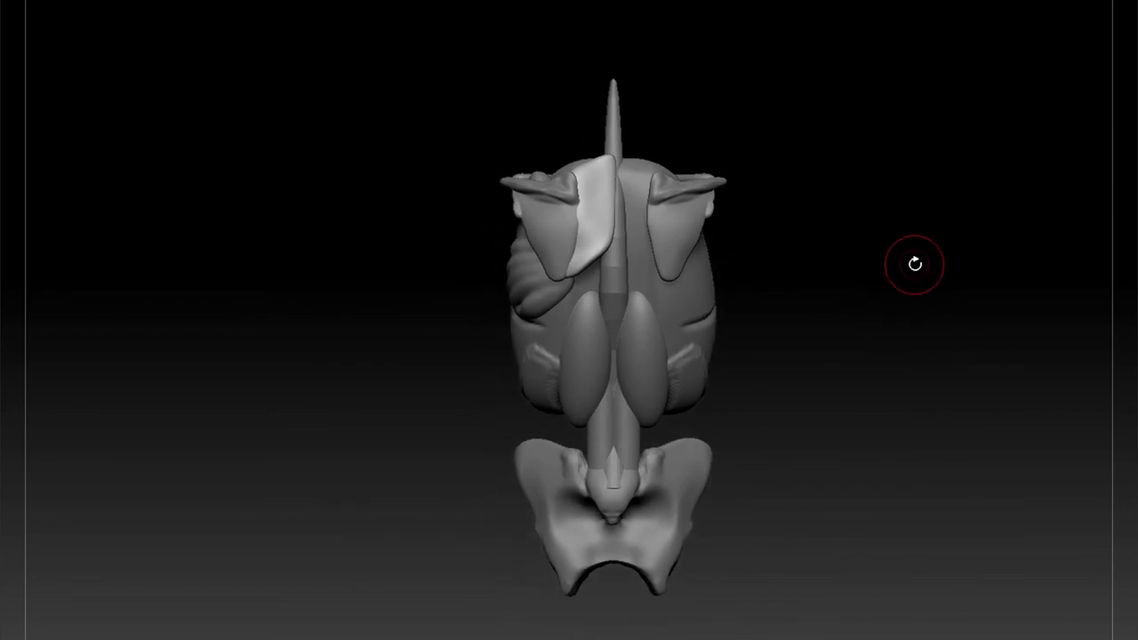
drag(910, 394, 870, 300)
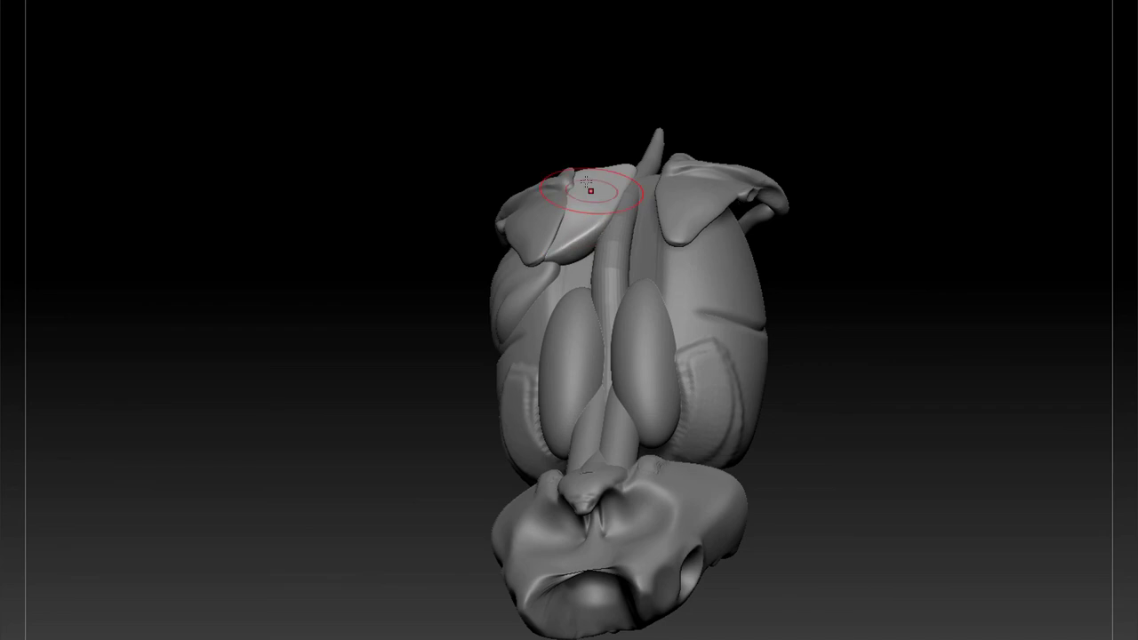
mouse_move(878, 215)
mouse_down()
mouse_move(892, 306)
mouse_move(863, 249)
mouse_up()
key(b)
key(d)
click(1022, 324)
mouse_move(573, 168)
mouse_down()
mouse_move(627, 134)
mouse_move(563, 187)
mouse_up()
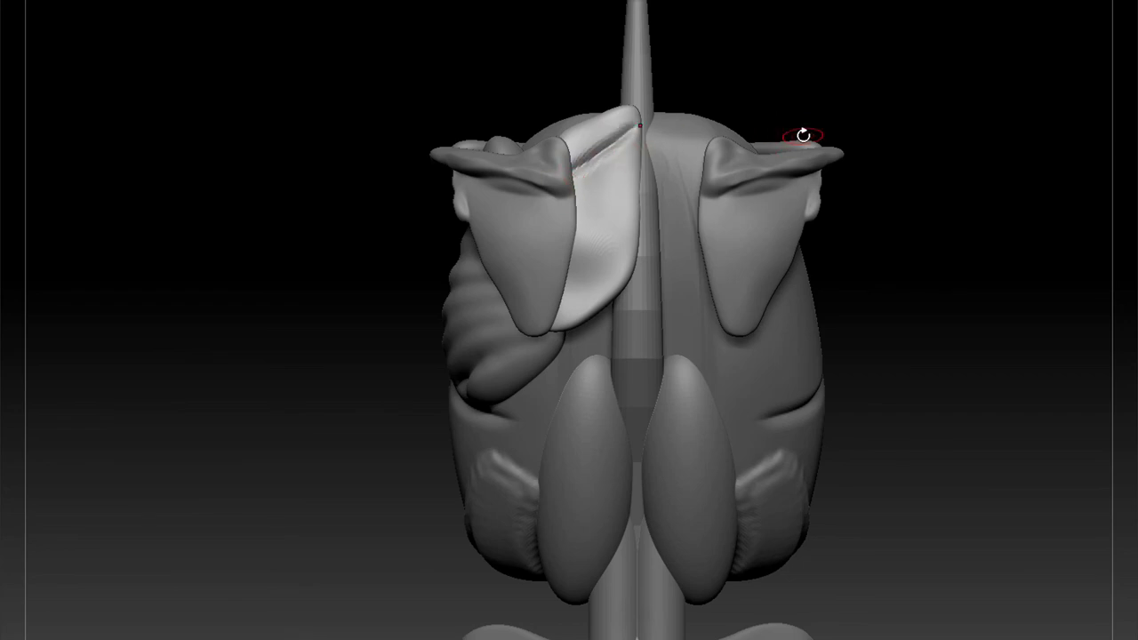
mouse_move(626, 112)
mouse_down()
mouse_move(585, 137)
mouse_move(614, 122)
mouse_up()
Temporarily mask the strip's main section, its lower edge and the upper band above the groove to mark its divisions
mouse_move(590, 178)
mouse_down()
mouse_move(622, 167)
mouse_move(600, 220)
mouse_up()
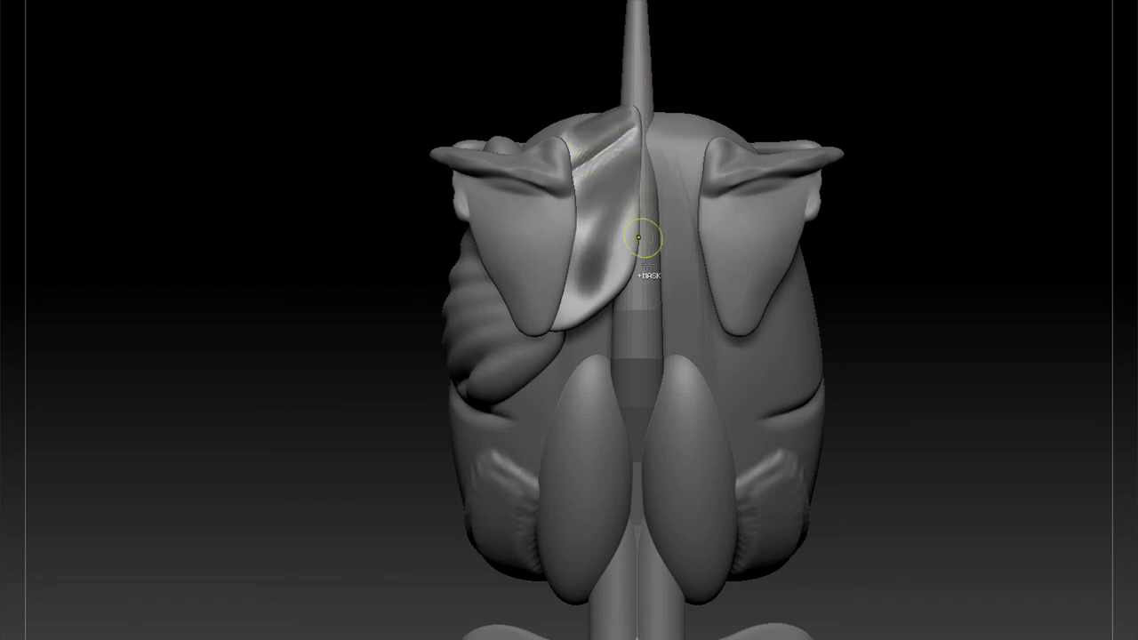
drag(973, 470, 909, 403)
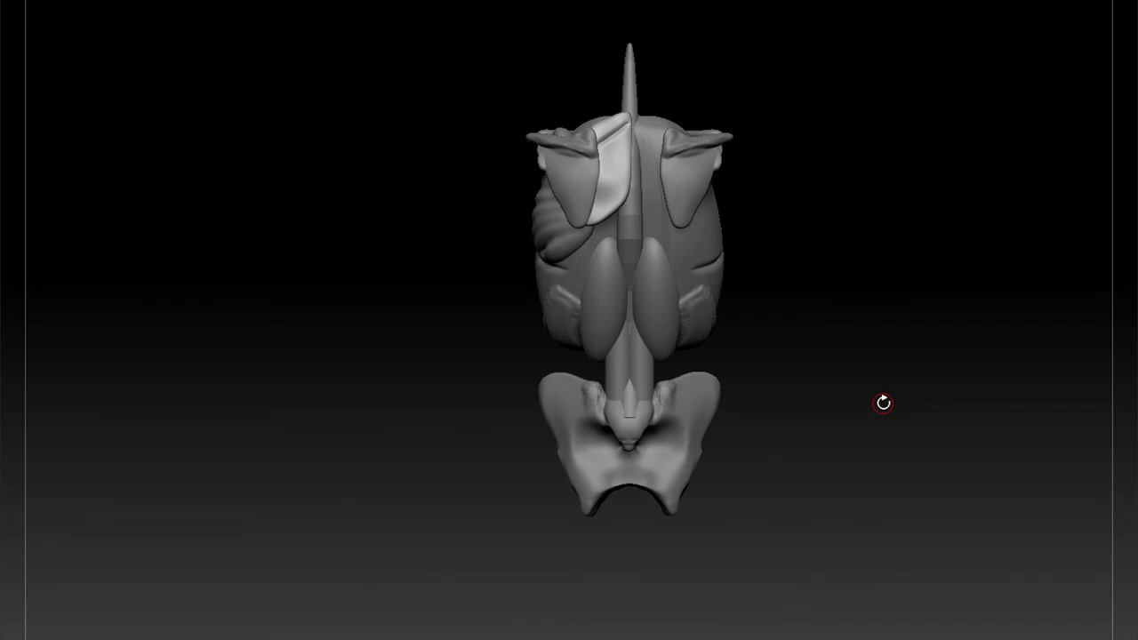
drag(876, 246, 808, 352)
drag(626, 247, 578, 283)
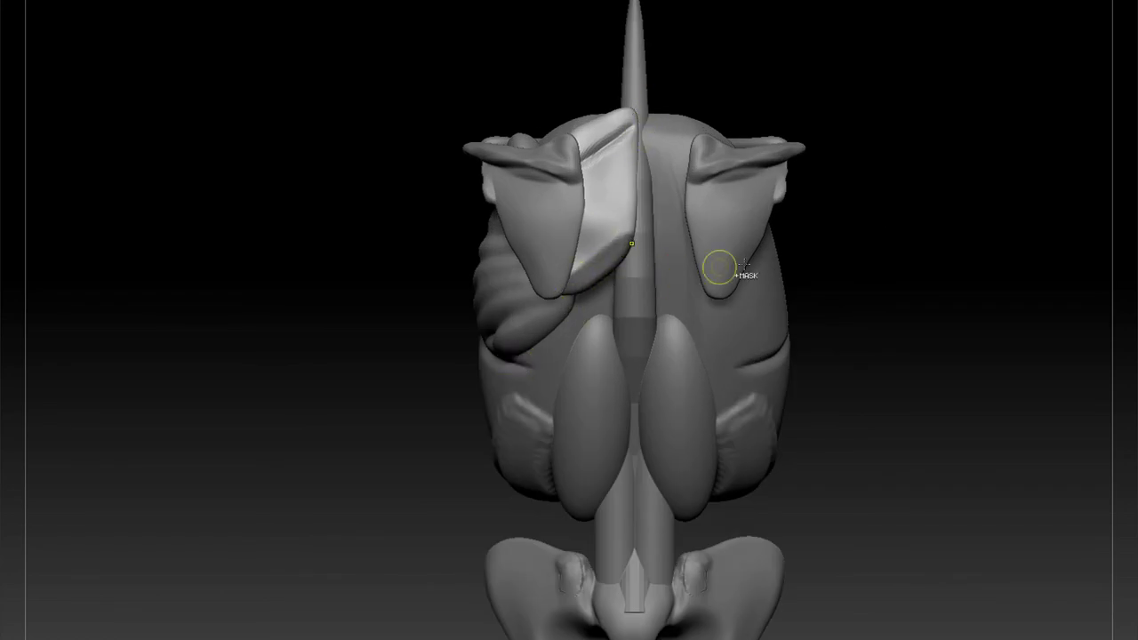
drag(935, 256, 897, 345)
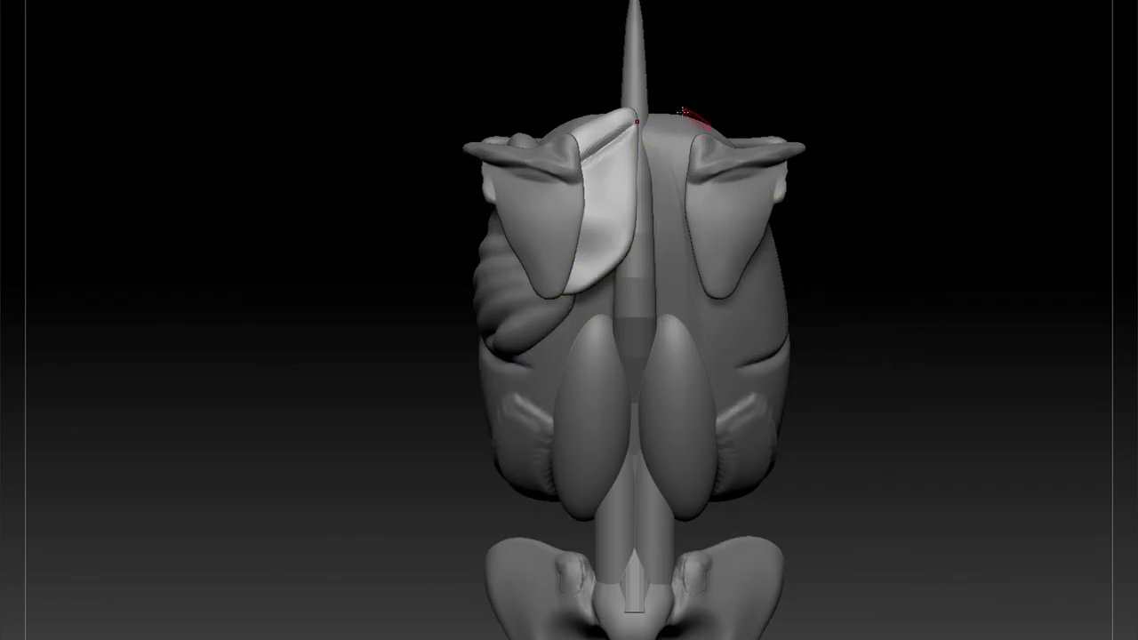
drag(624, 115, 571, 148)
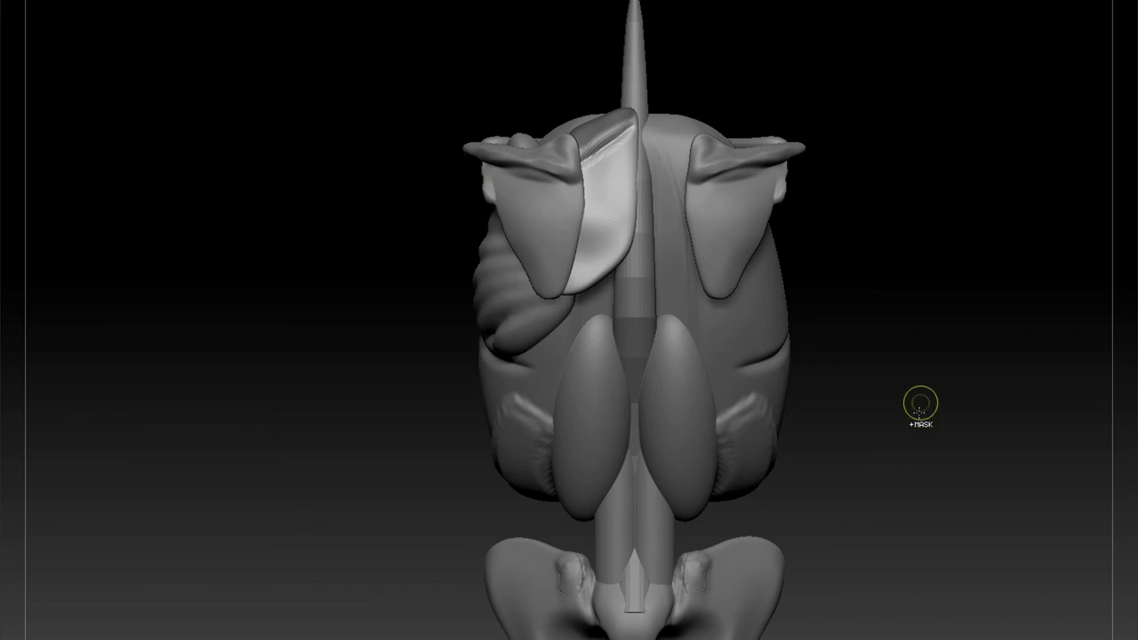
drag(931, 550, 872, 448)
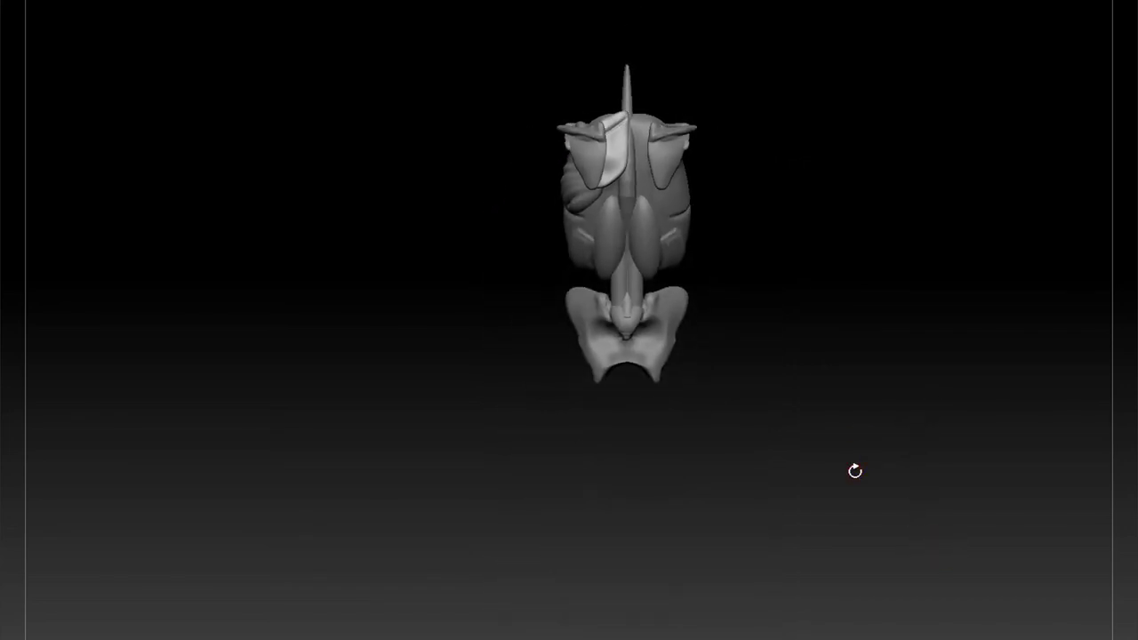
drag(855, 472, 763, 147)
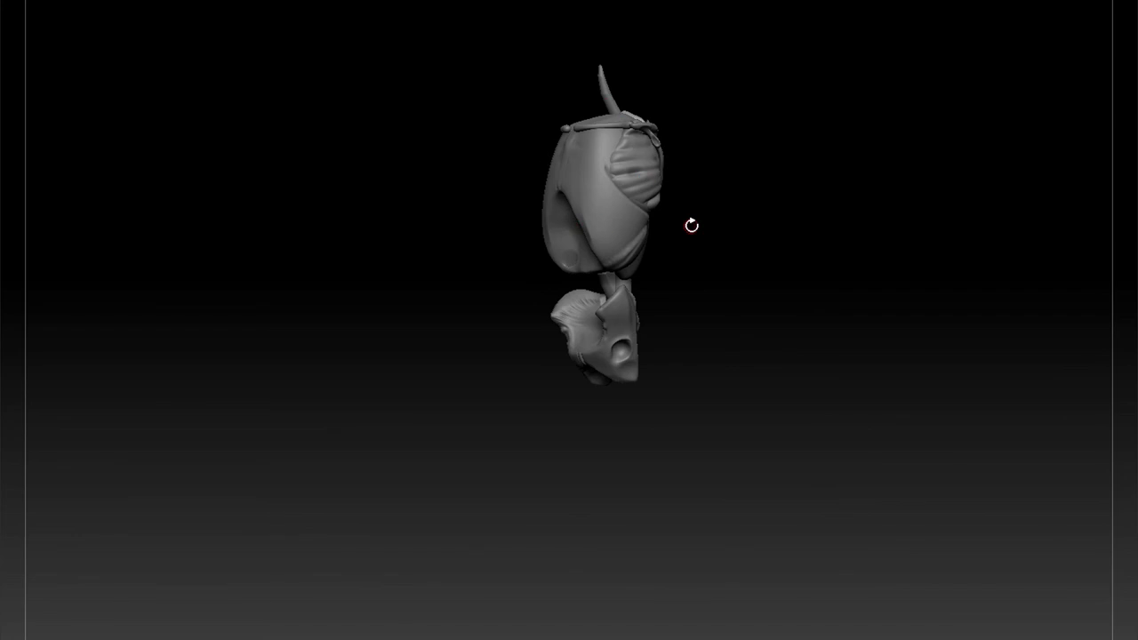